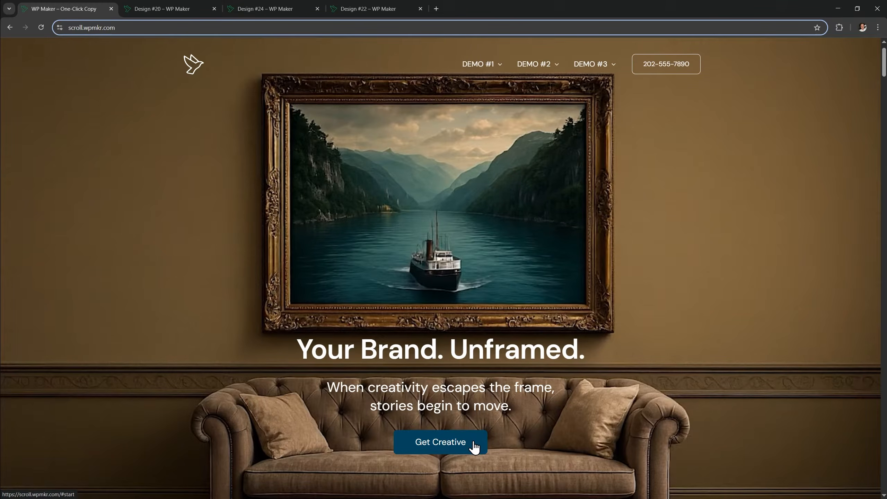
Scroll the scroll.wpmkr.com landing page, then preview the Design #20 demo's hero
scroll(644, 405, down, 5)
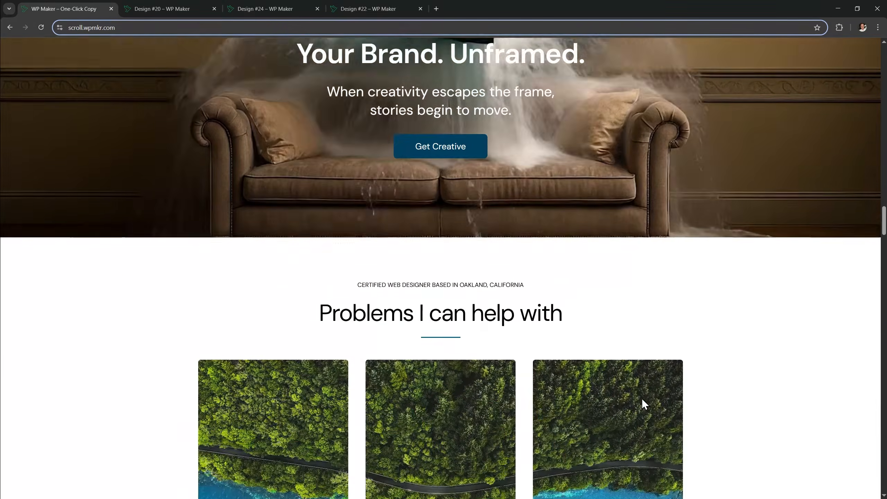
scroll(642, 399, down, 5)
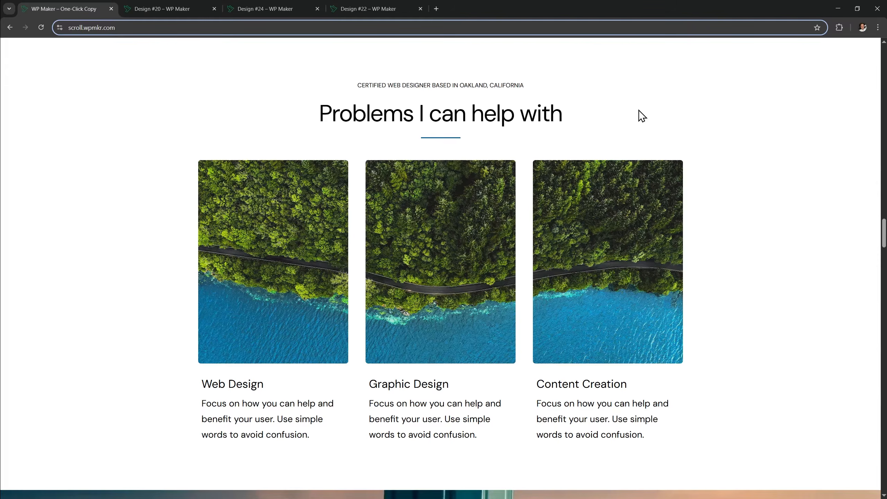
key(ctrl+Tab)
drag(880, 92, 870, 175)
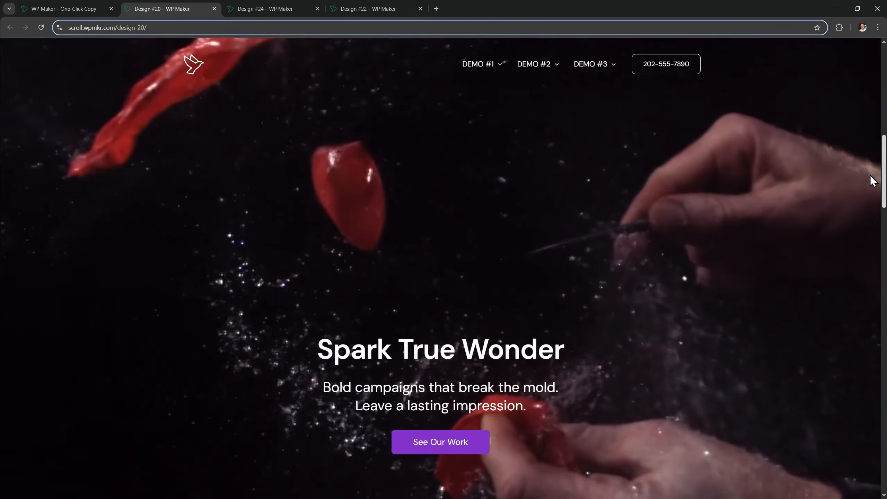
Scroll through the Design #24 demo's scroll-driven video hero
key(ctrl+Tab)
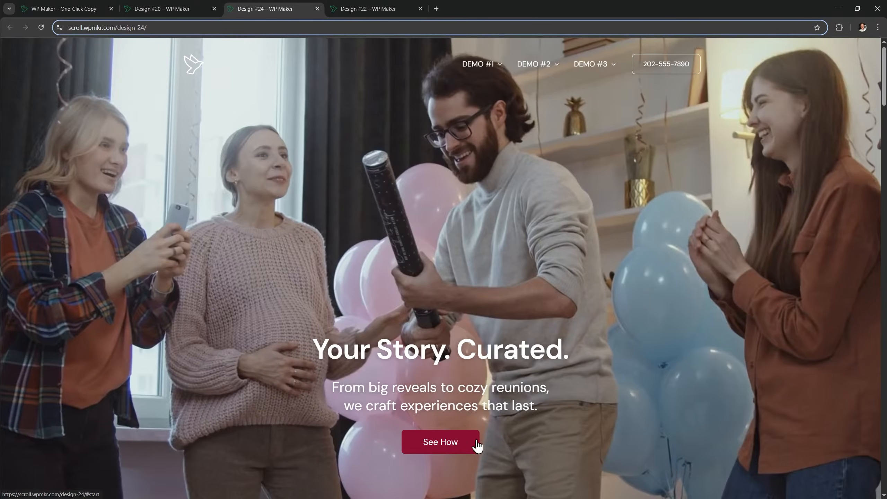
scroll(658, 334, down, 5)
scroll(659, 335, down, 10)
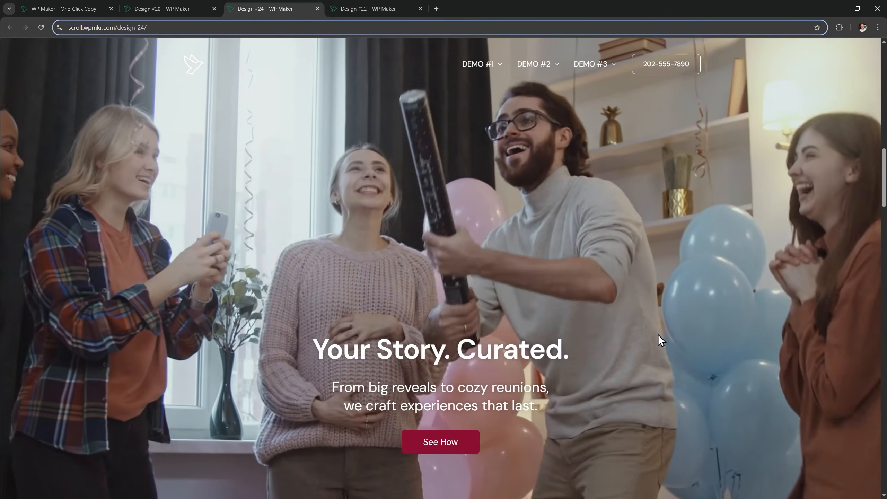
scroll(659, 334, down, 10)
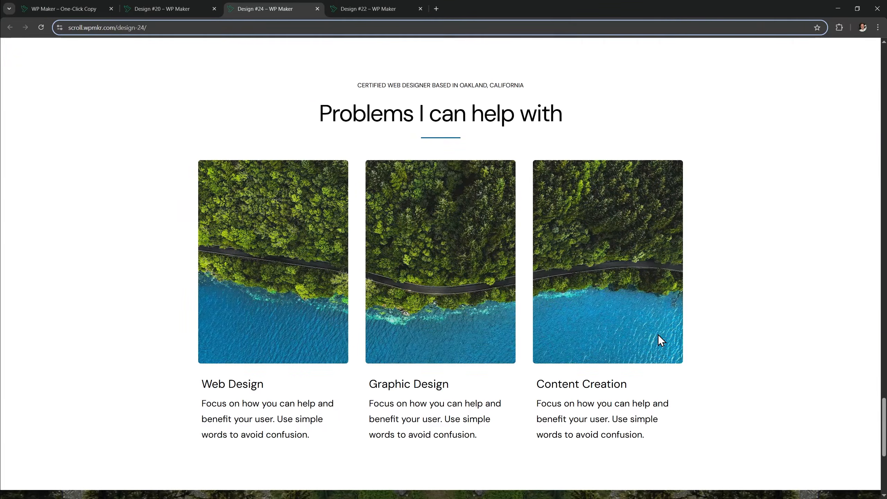
Preview Design #22, then scroll the One-Click Copy page to 'Your Path. Carved.'
key(ctrl+Tab)
drag(884, 80, 877, 238)
key(ctrl+Tab)
scroll(884, 241, down, 6)
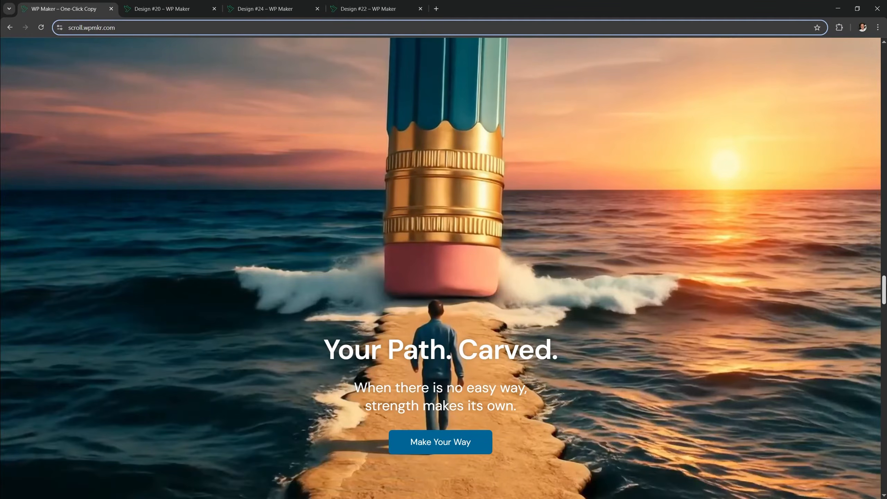
mouse_move(884, 286)
mouse_down()
mouse_move(876, 407)
mouse_move(875, 246)
mouse_move(864, 319)
mouse_up()
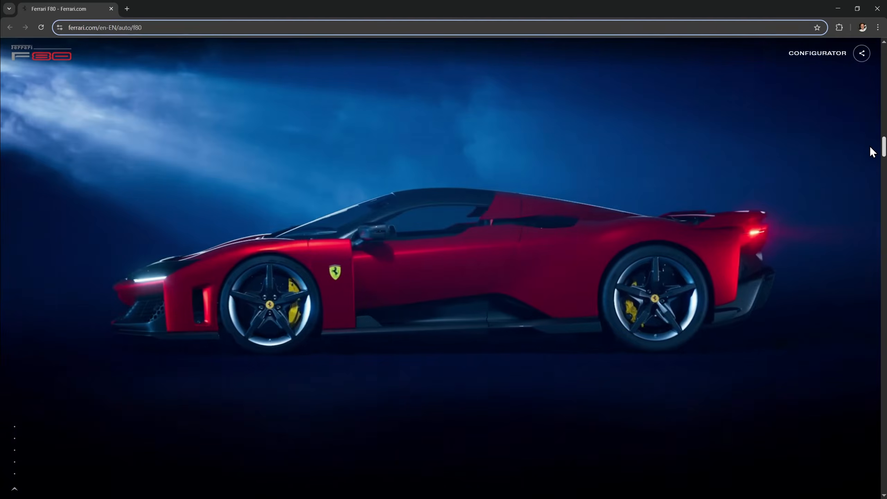
Compare with the Ferrari F80 page, then scroll WP Maker back to 'Your Brand. Unframed.'
scroll(870, 146, down, 3)
scroll(864, 167, up, 3)
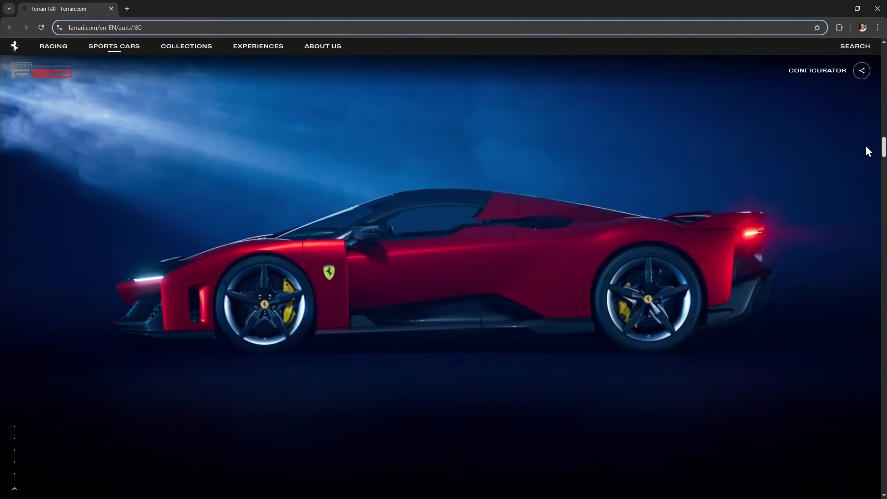
drag(866, 145, 883, 63)
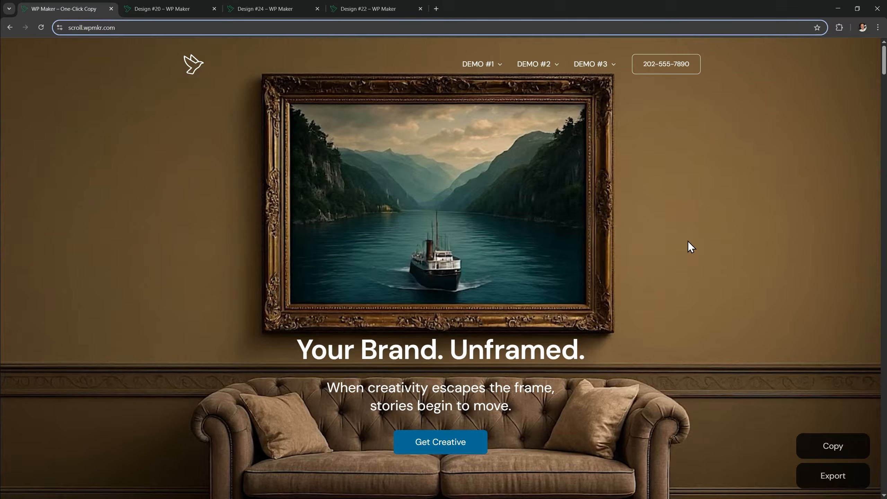
Paste the copied framed-painting hero into the page with Paste from other site and Ctrl+V
mouse_move(540, 68)
mouse_move(589, 74)
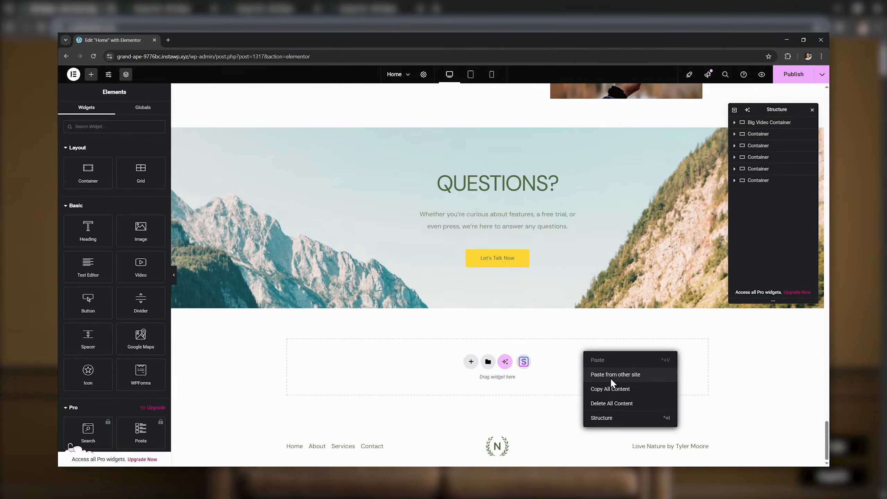
click(612, 380)
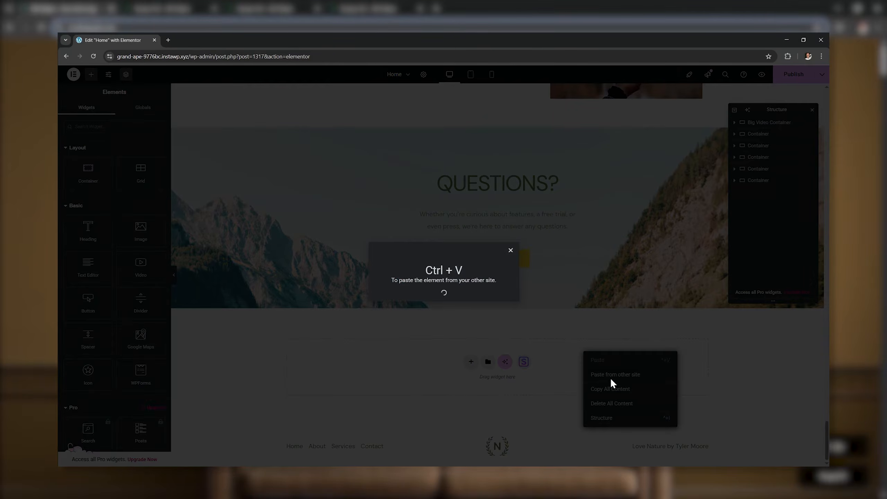
key(ctrl+v)
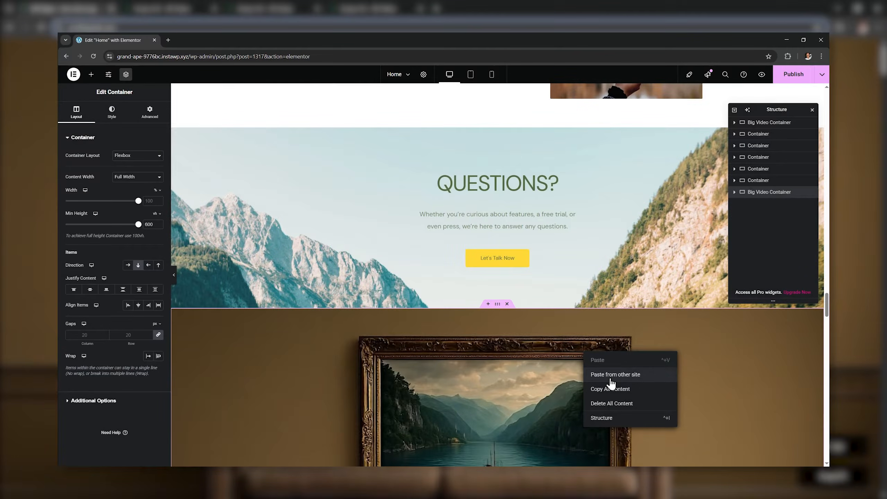
click(628, 337)
scroll(627, 336, down, 9)
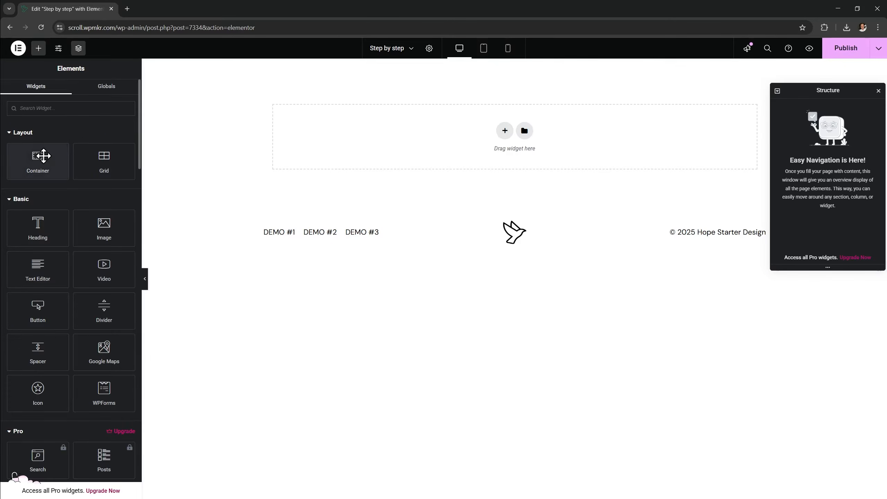
Add a Full Width container with a Min Height of 300 vh
drag(38, 157, 401, 136)
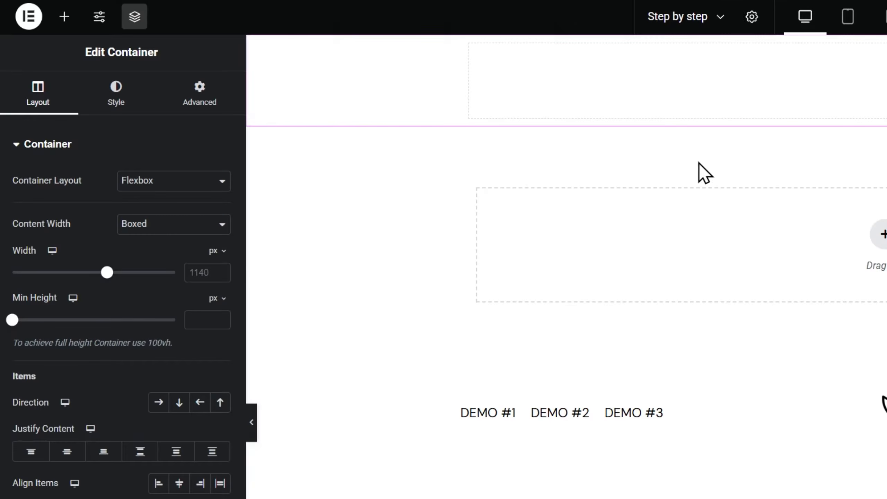
click(223, 231)
click(195, 258)
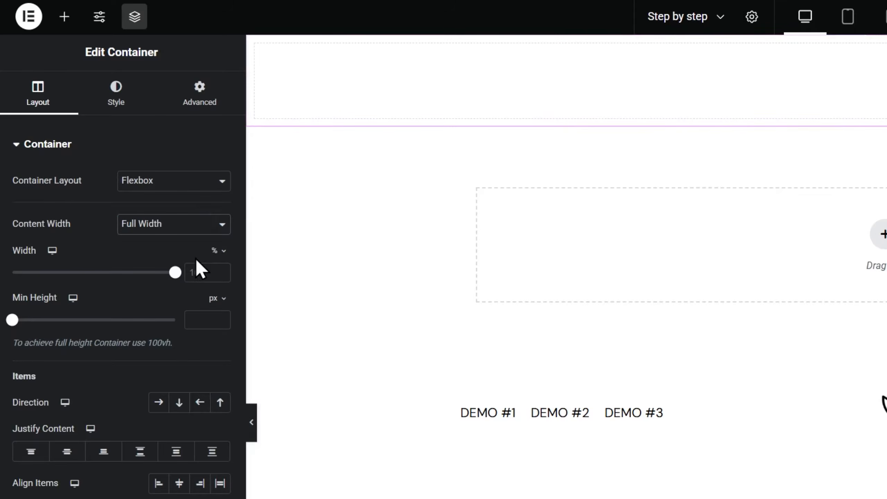
click(216, 299)
click(212, 363)
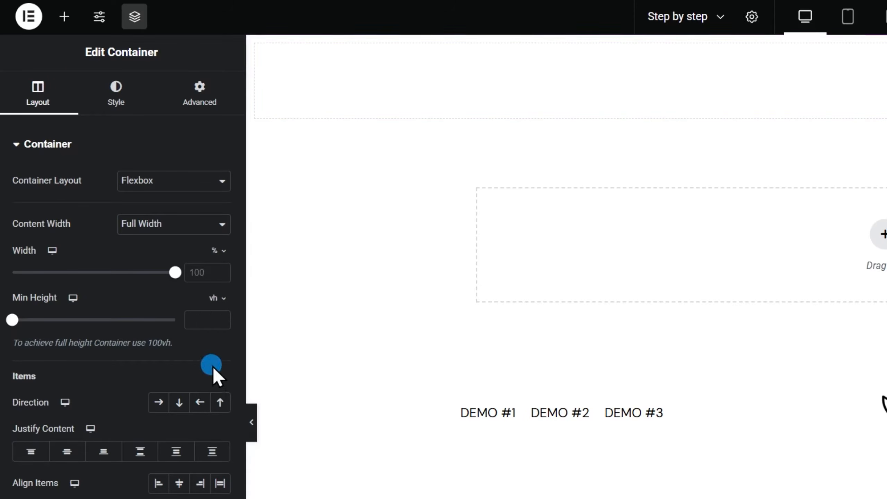
click(210, 321)
text(300)
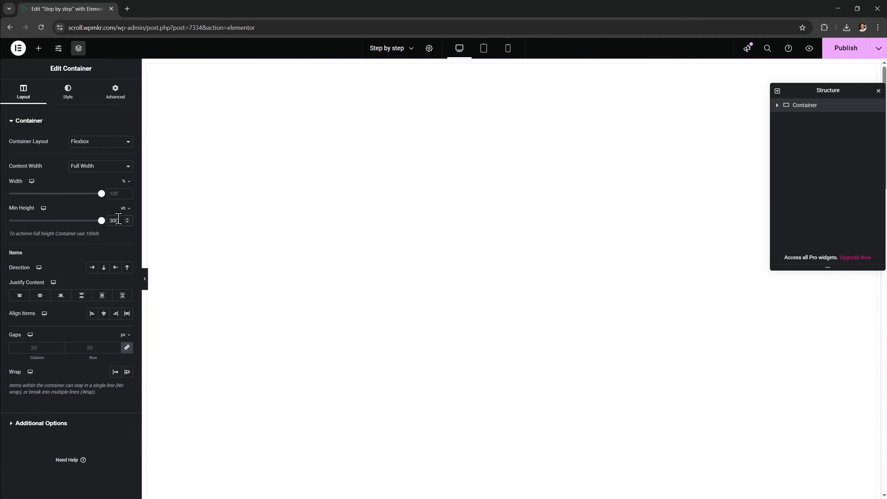
Name the container 'Big Video Container' in the Structure panel
click(117, 94)
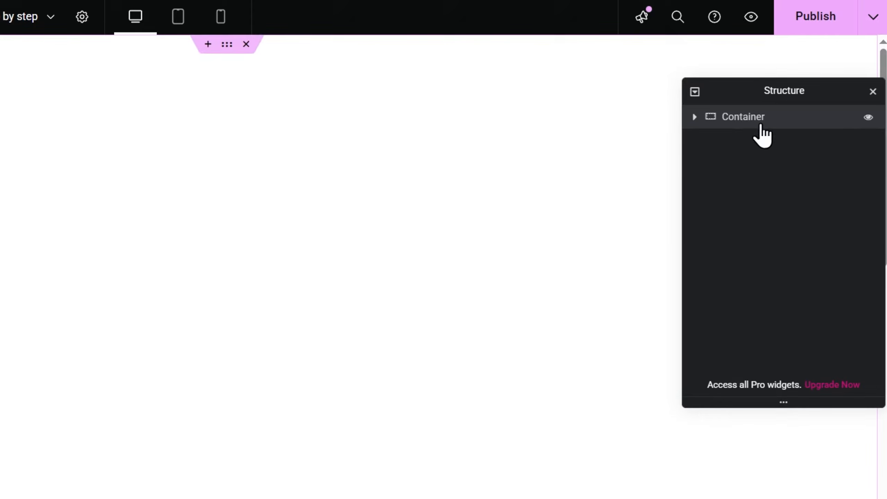
double_click(756, 115)
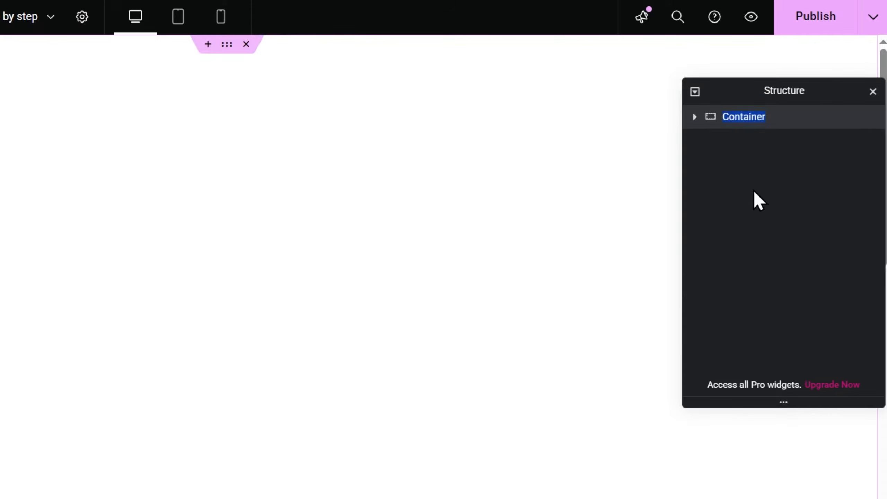
text(Big Video Container)
key(Return)
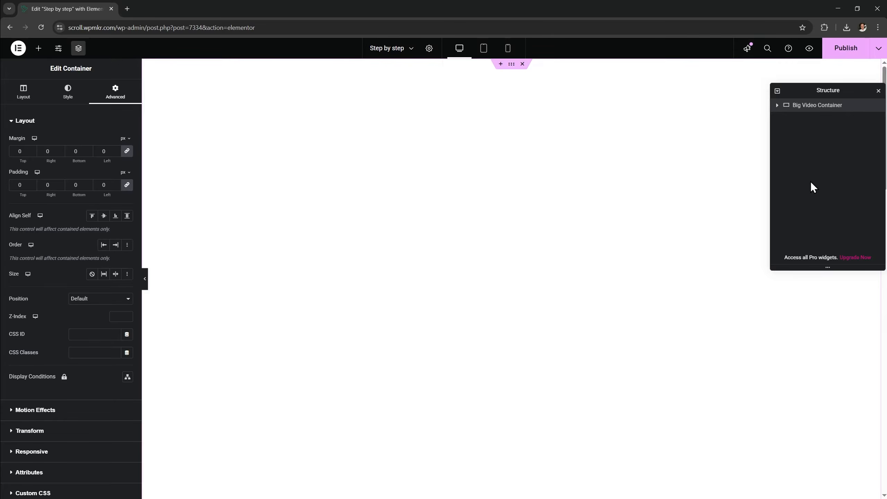
Nest a Full Width, 100 vh container with 0 spacing inside Big Video Container
click(38, 48)
drag(38, 159, 425, 156)
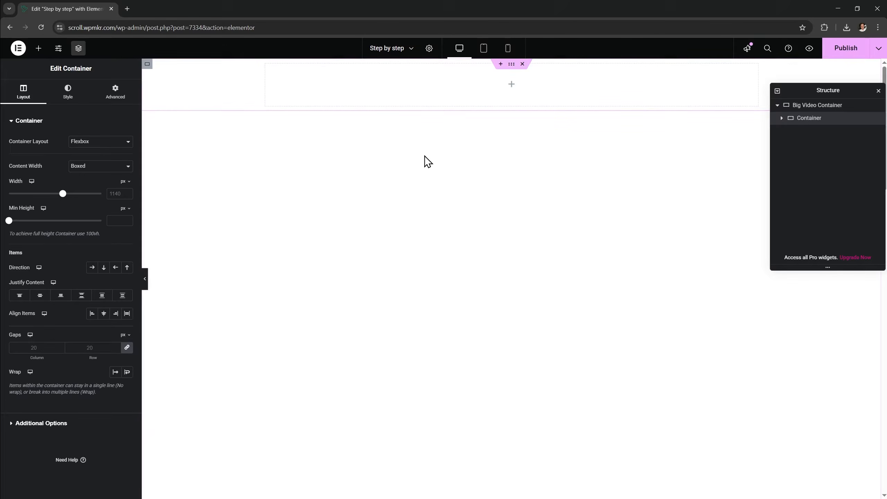
click(118, 167)
click(115, 185)
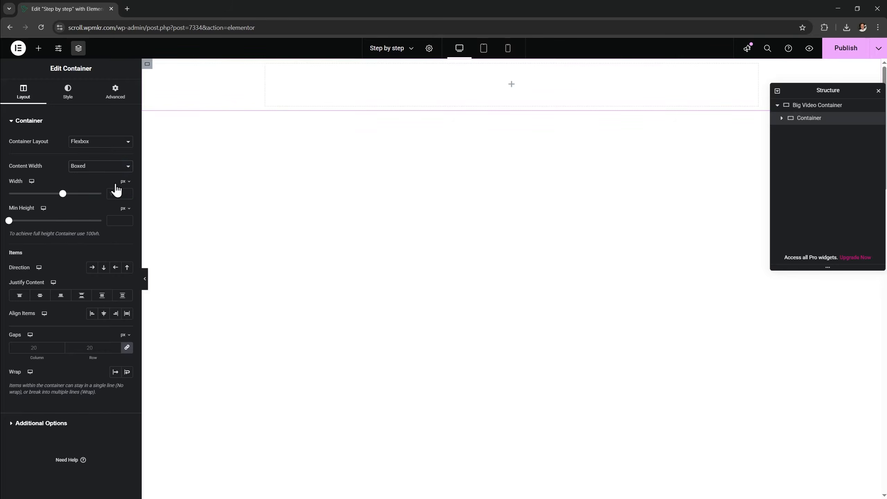
click(123, 246)
text(100)
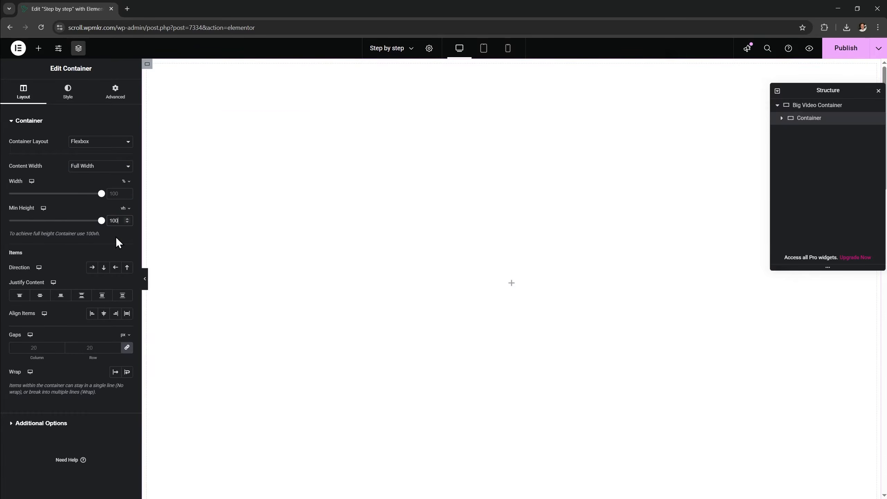
click(117, 101)
click(106, 150)
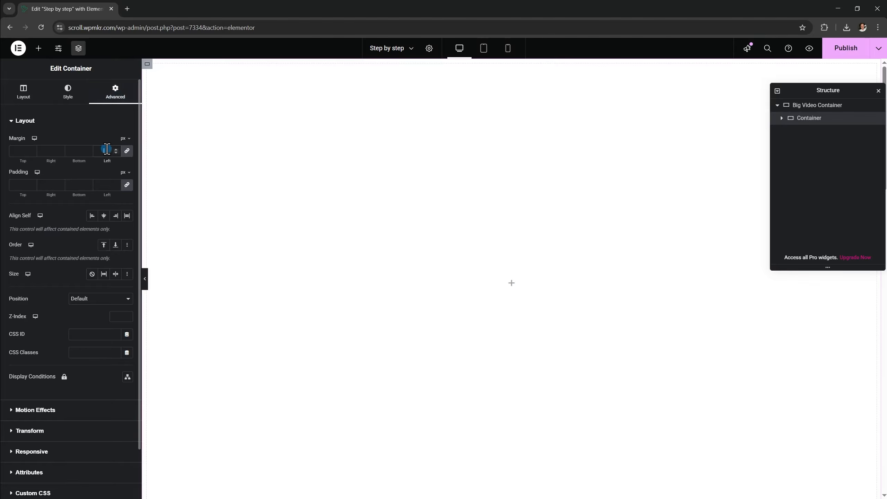
text(0)
Rename the inner container 'Small Scrolling Container' in the Structure panel
click(801, 111)
scroll(566, 253, down, 5)
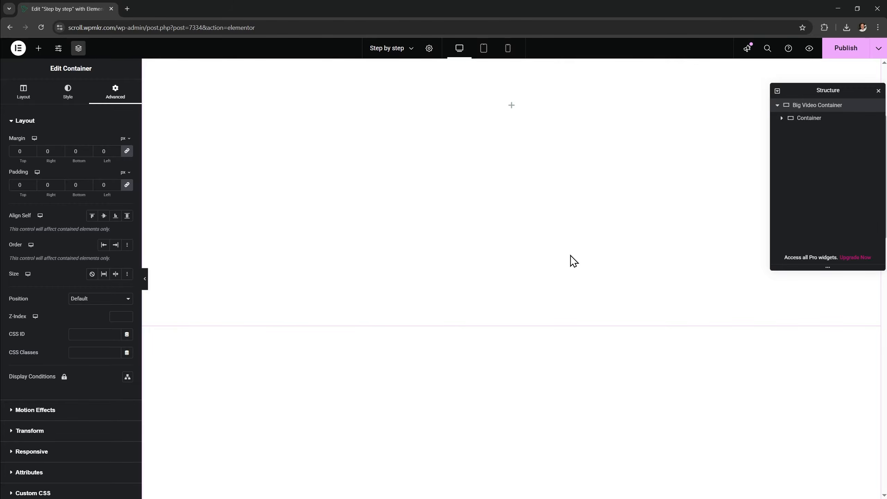
scroll(583, 234, up, 5)
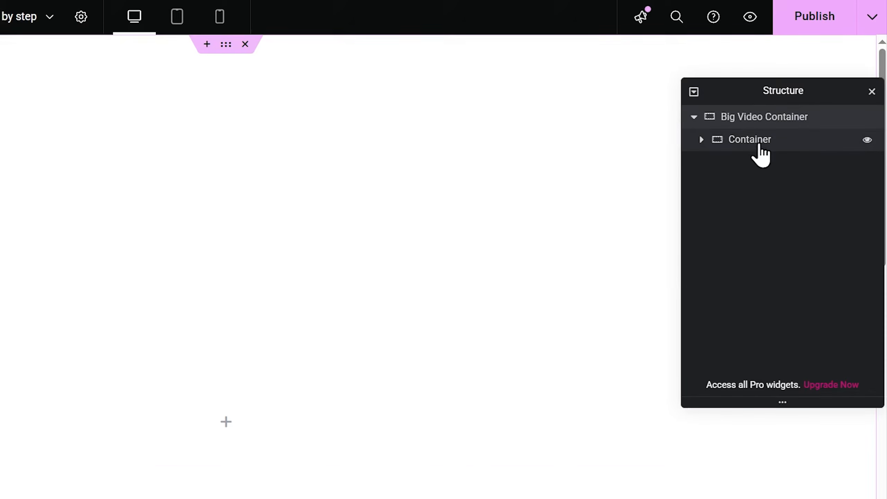
double_click(758, 145)
text(Small Scrolling Conta)
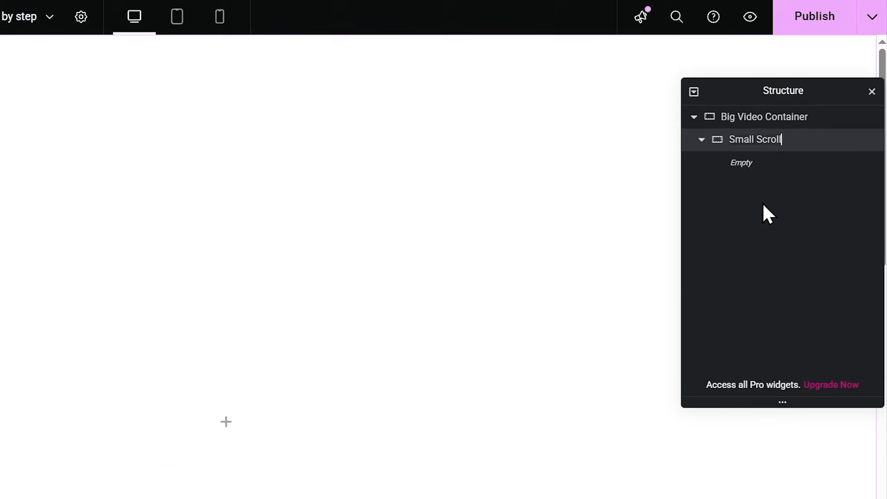
text(iner)
key(Return)
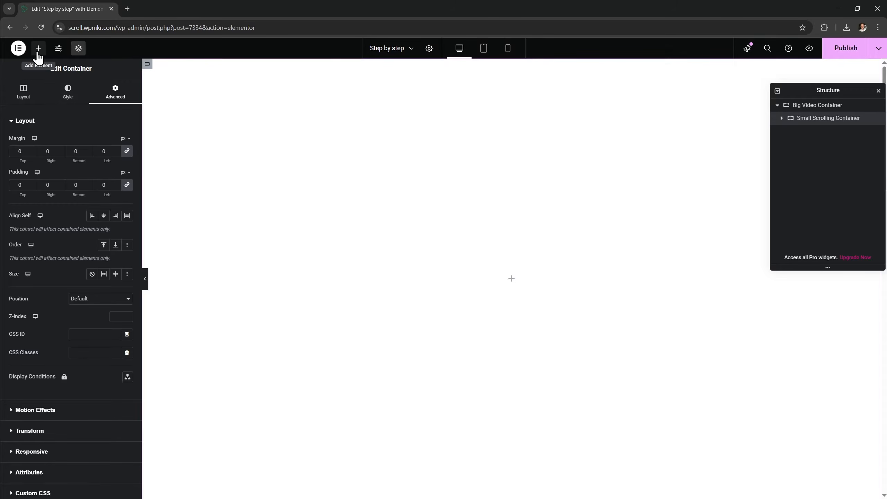
Drop a Video widget into Small Scrolling Container, set Self Hosted, Mute on, controls hidden
click(38, 48)
drag(87, 275, 455, 242)
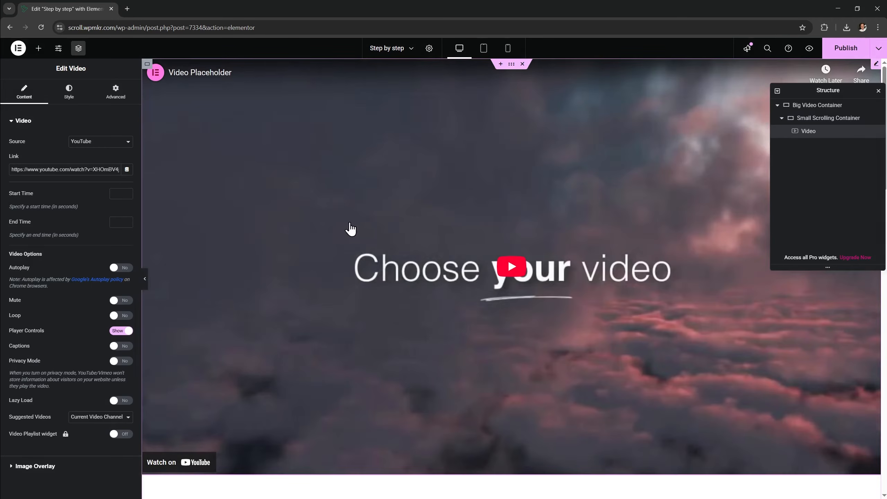
click(105, 141)
click(108, 195)
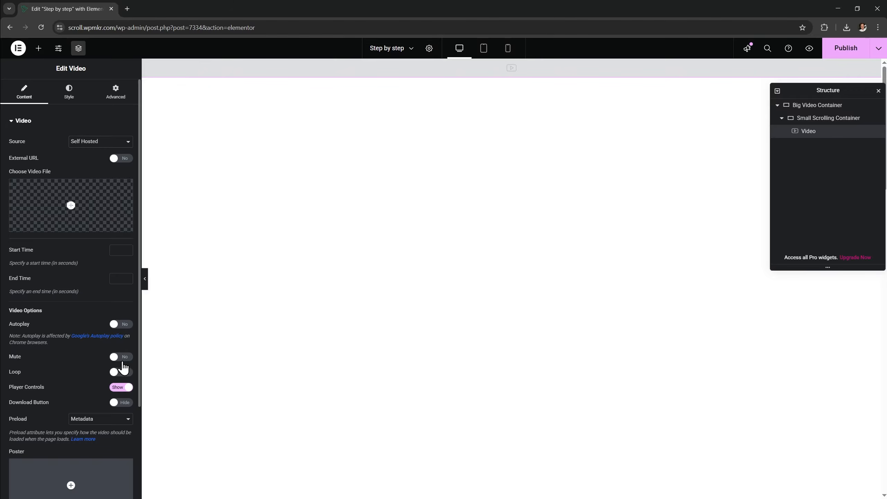
click(121, 357)
click(122, 387)
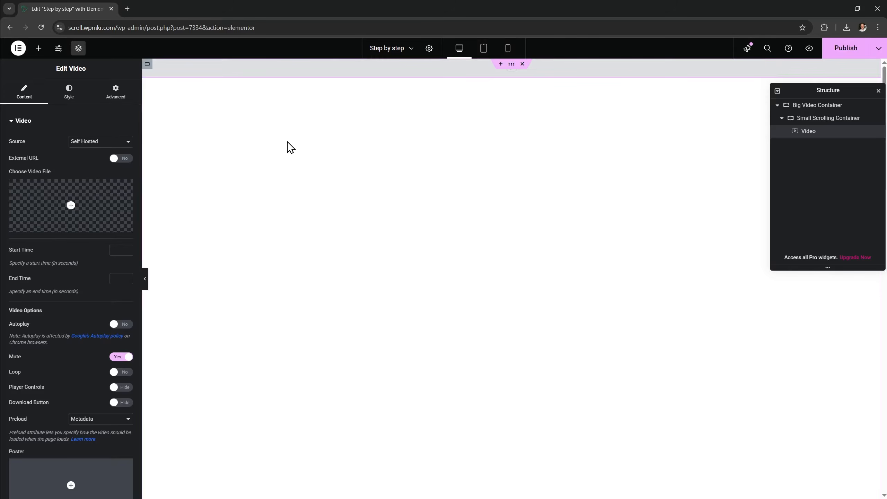
Load wpmkr.com/scroll in a new Incognito window
key(ctrl+shift+n)
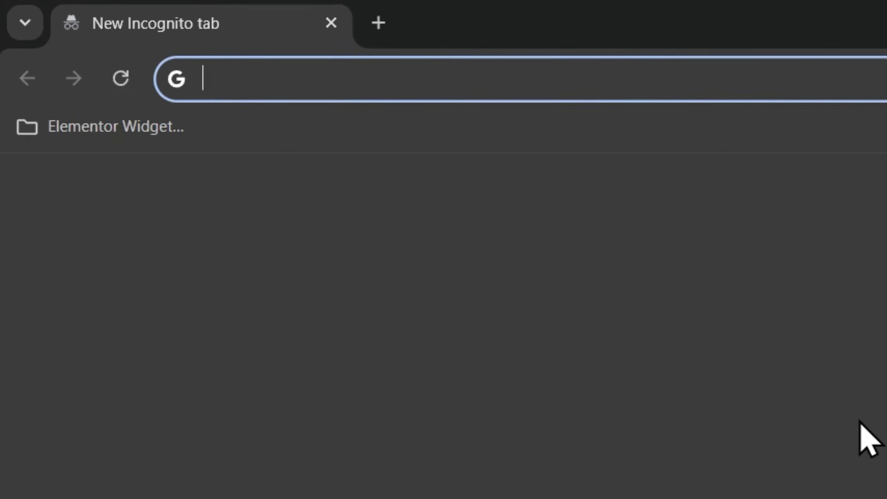
text(wpmkr.com/scro)
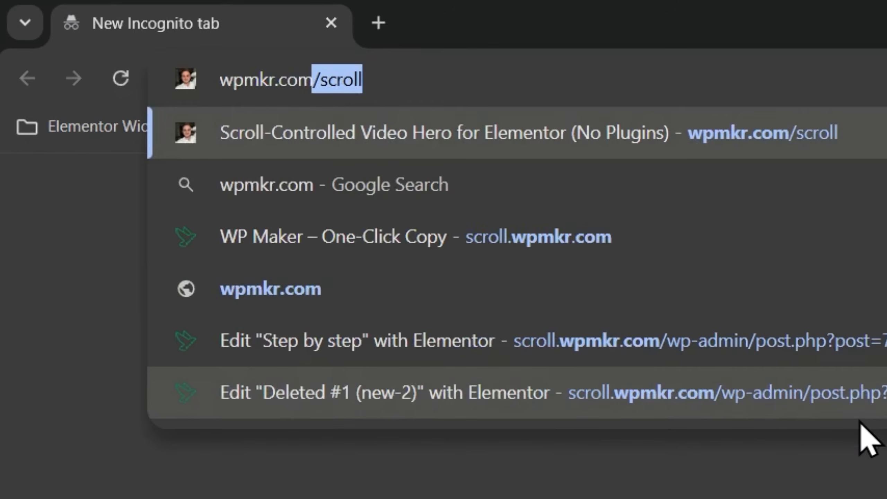
text(ll)
key(Return)
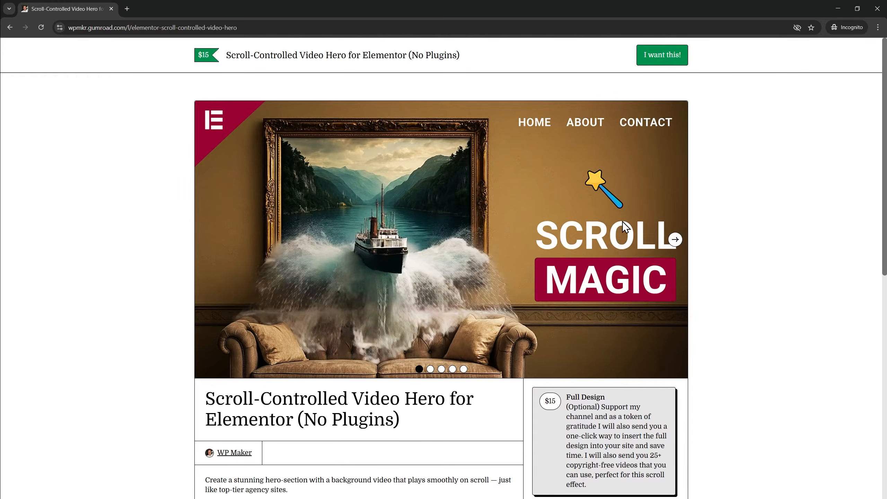
scroll(622, 221, down, 5)
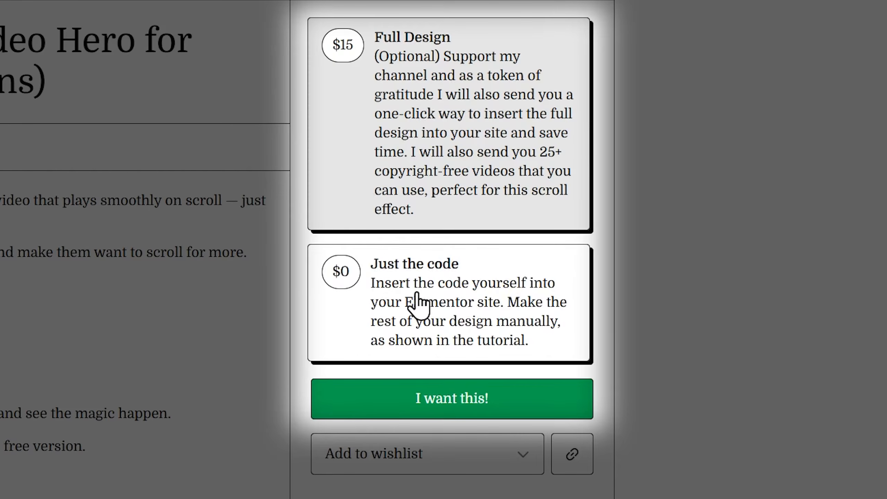
Claim the free 'Just the code' version, entering an email address at checkout
click(419, 305)
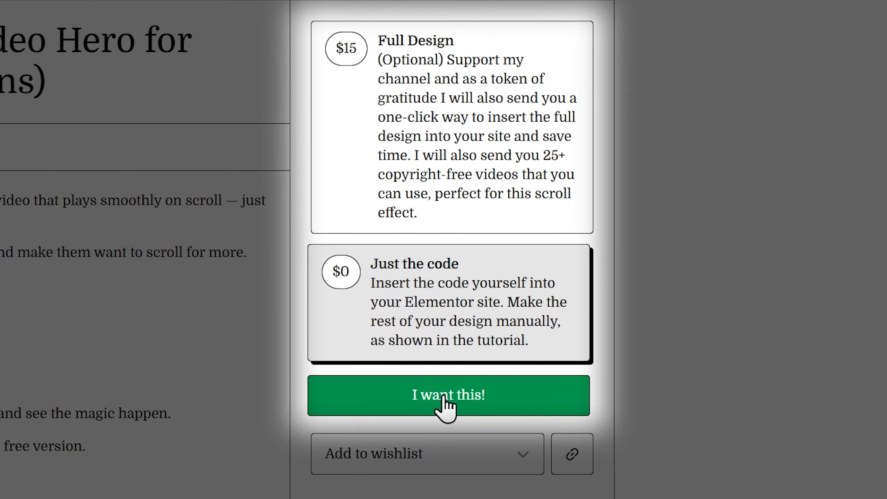
click(449, 410)
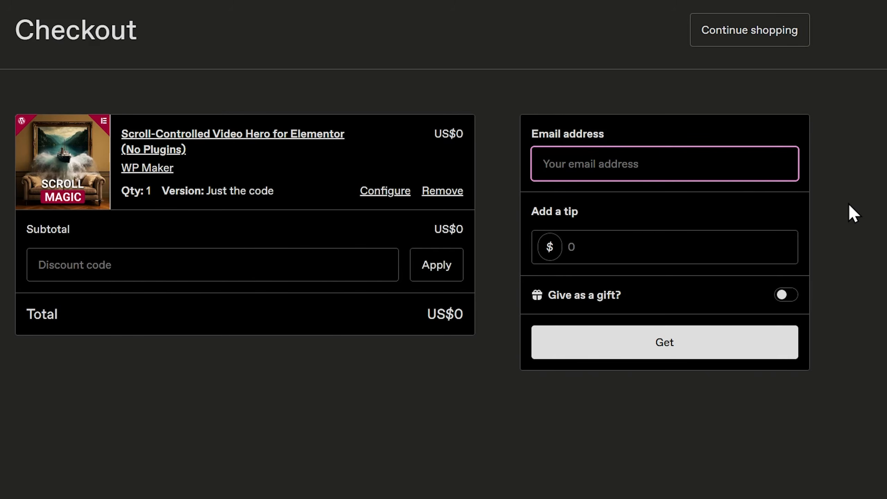
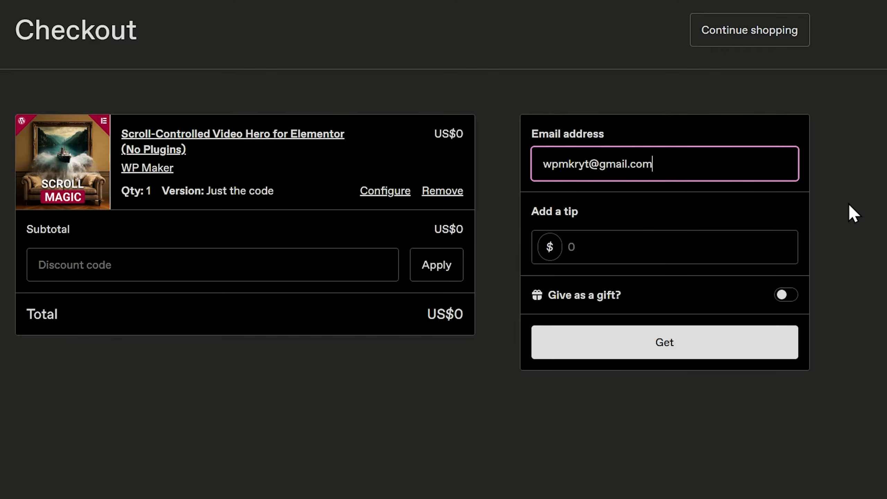
click(740, 241)
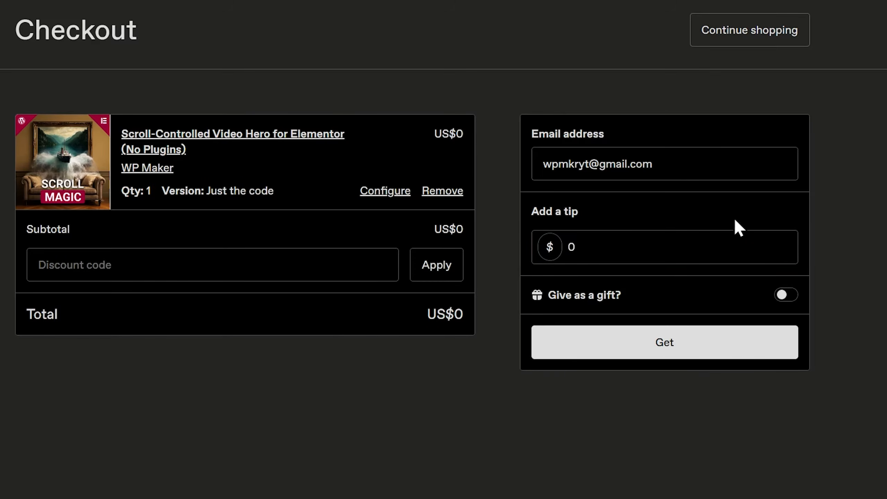
click(660, 340)
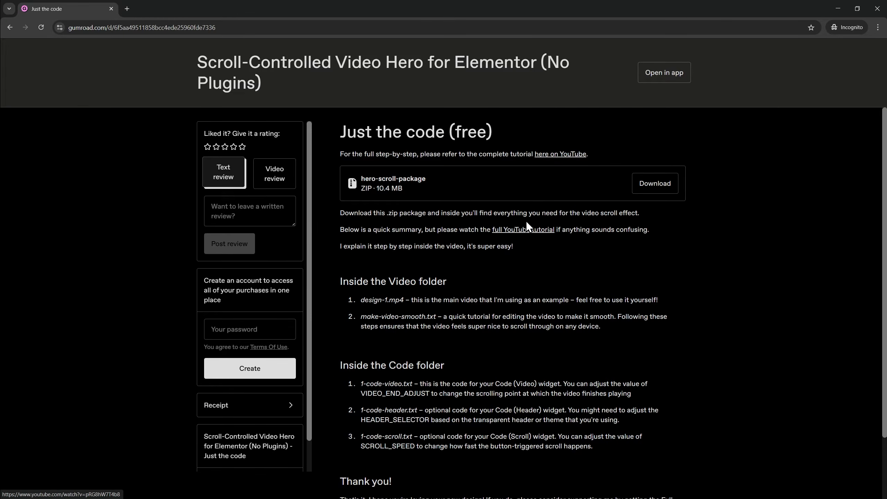
Download and save the hero-scroll-package, then open its Video folder in Explorer
click(663, 187)
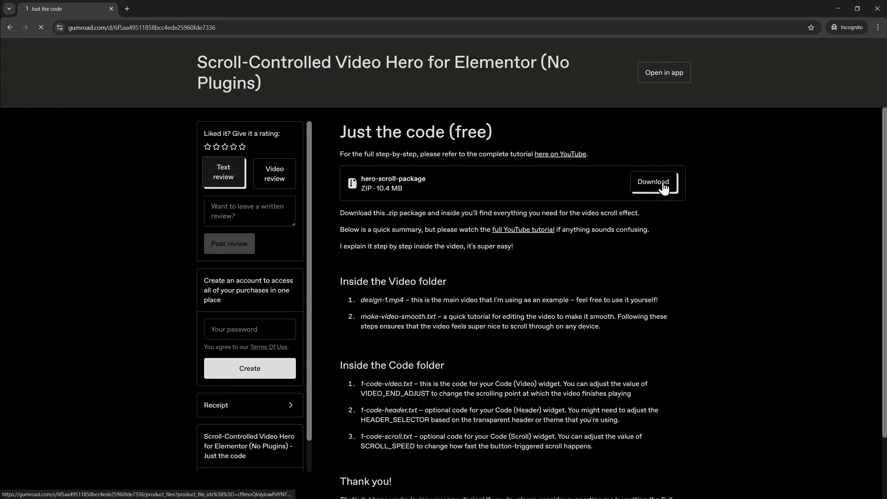
click(348, 221)
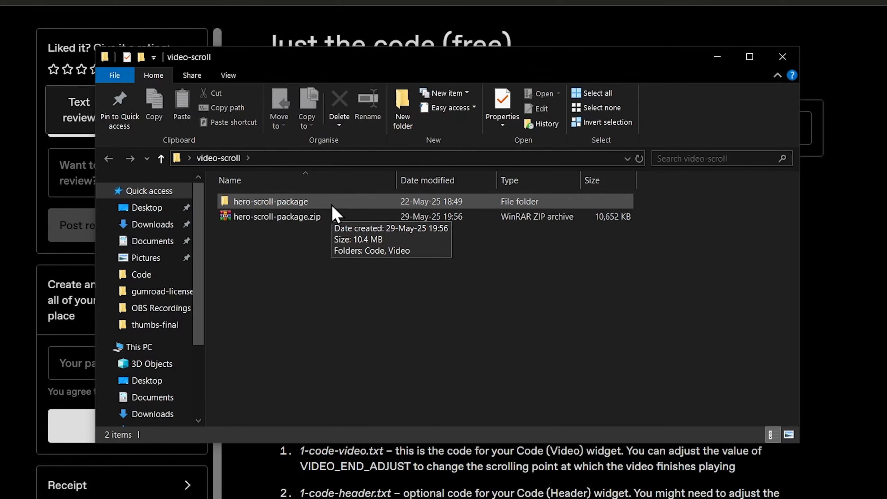
double_click(331, 205)
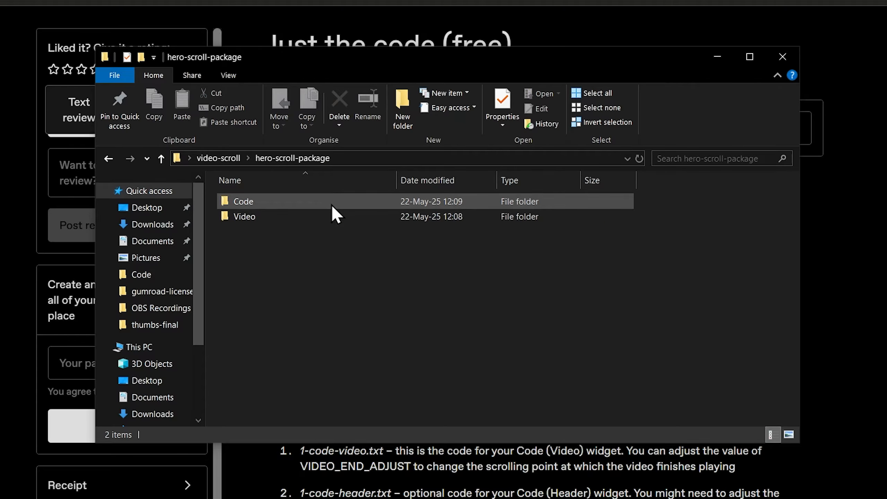
double_click(302, 216)
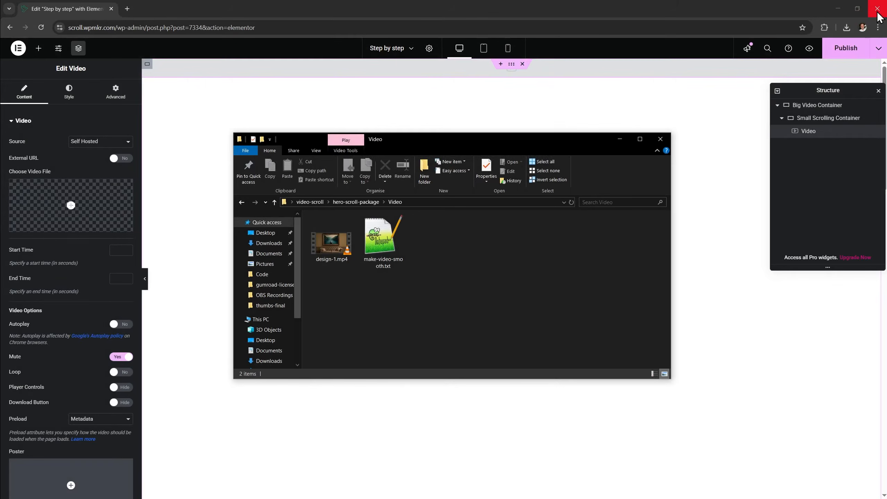
Upload design-1.mp4 to the Media Library and select it as the widget's video file
click(66, 209)
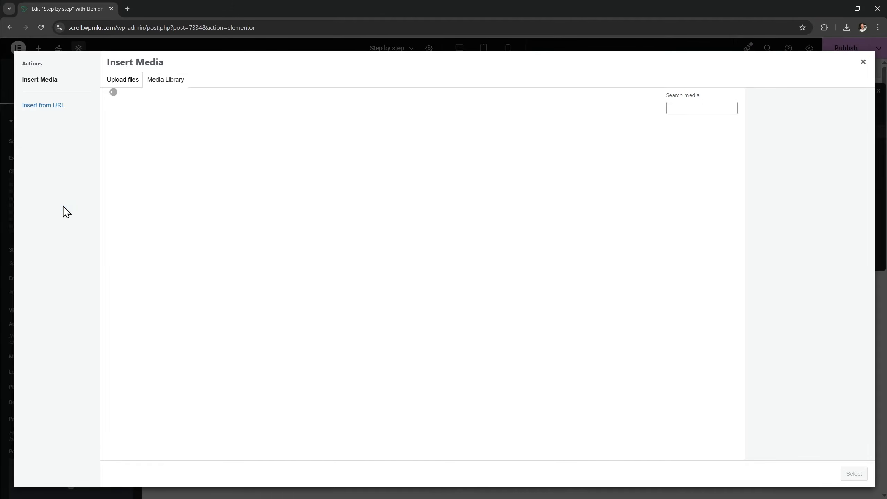
key(alt+Tab)
drag(332, 241, 209, 221)
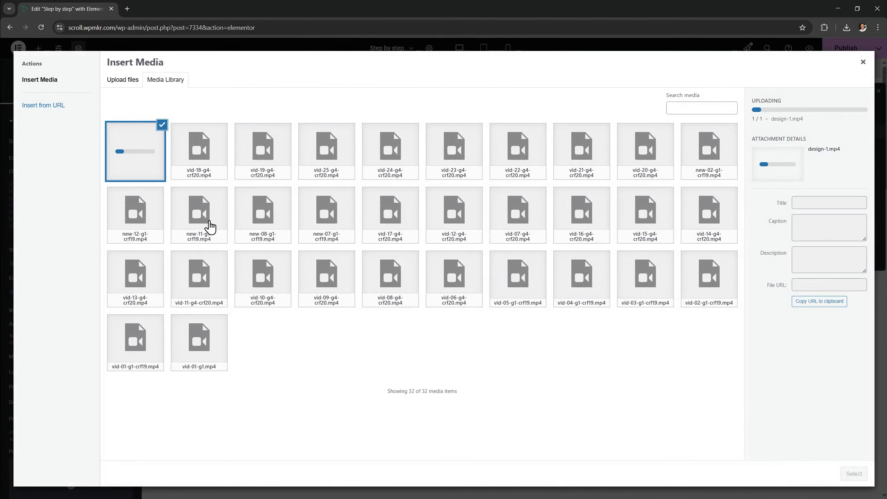
click(854, 474)
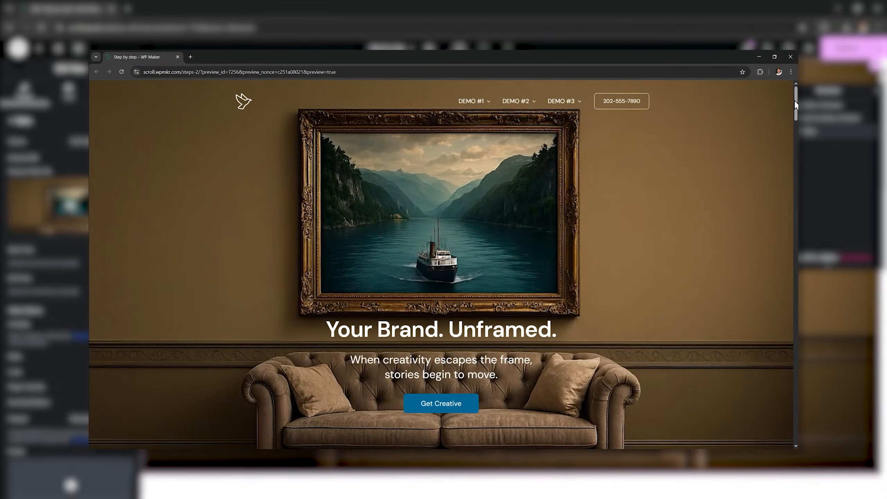
drag(797, 105, 796, 140)
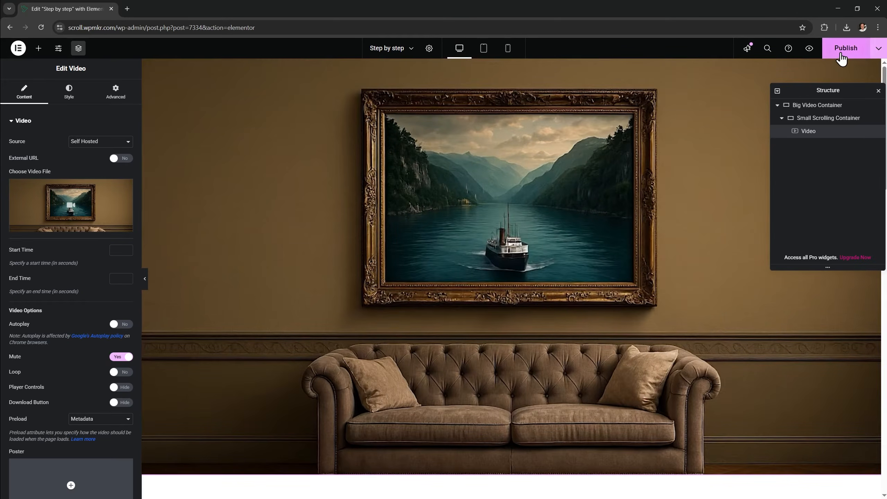
Publish the Step by step page and scroll down its preview to watch the video scrub
click(844, 51)
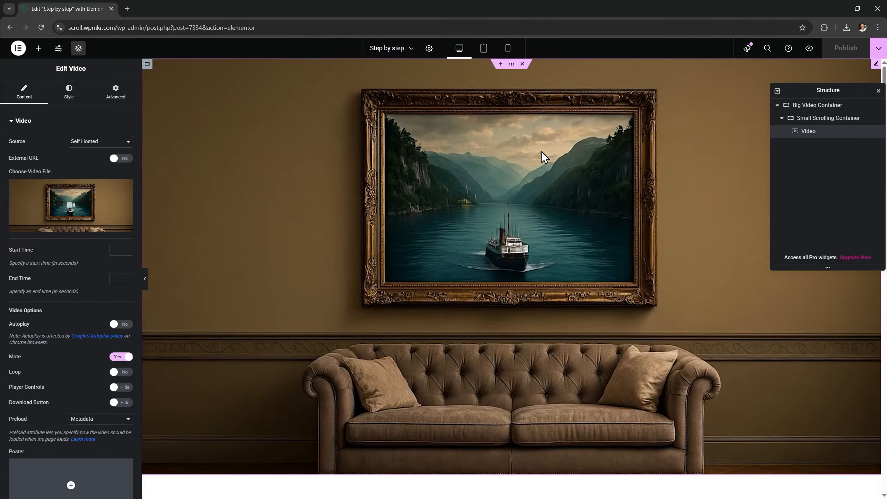
click(809, 49)
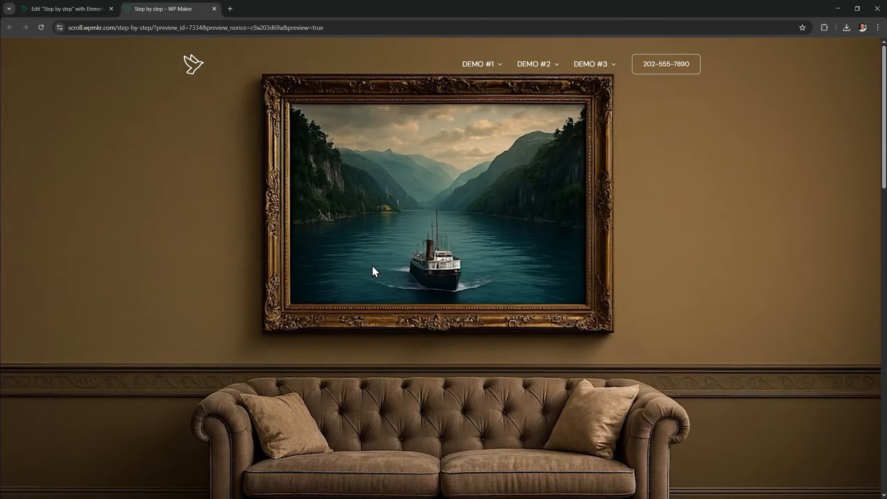
scroll(583, 222, down, 3)
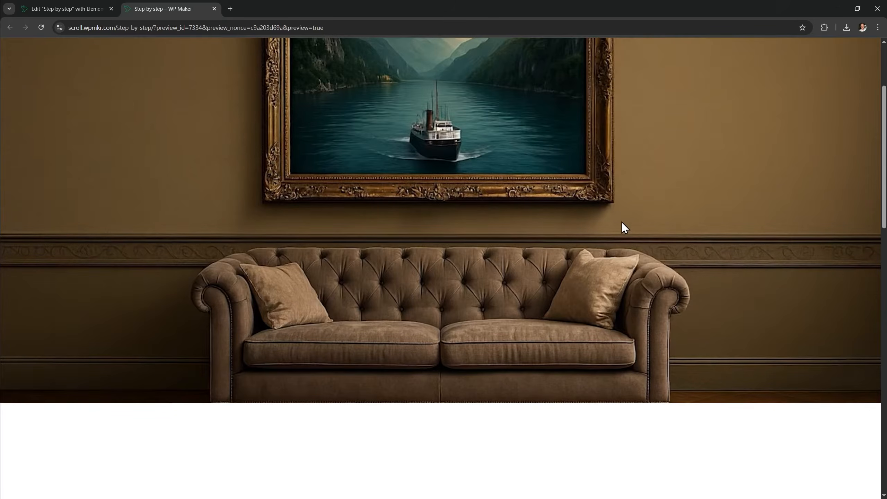
scroll(622, 232, down, 3)
scroll(622, 232, down, 6)
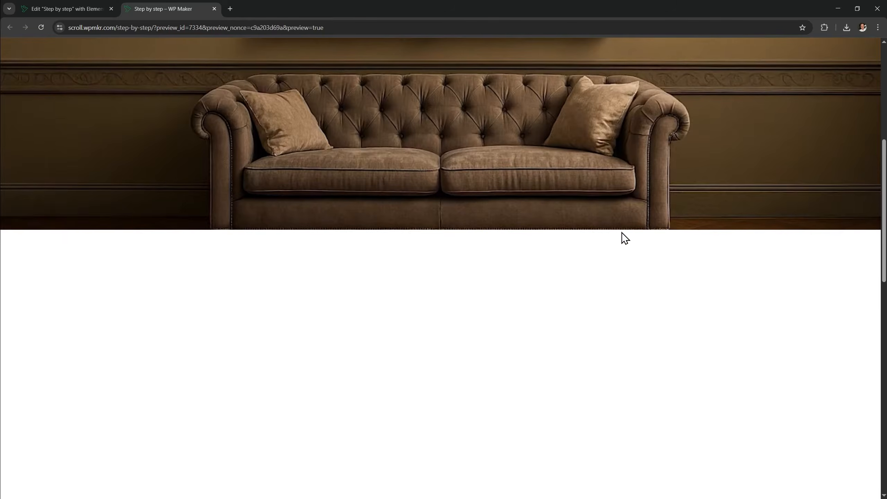
scroll(625, 238, down, 12)
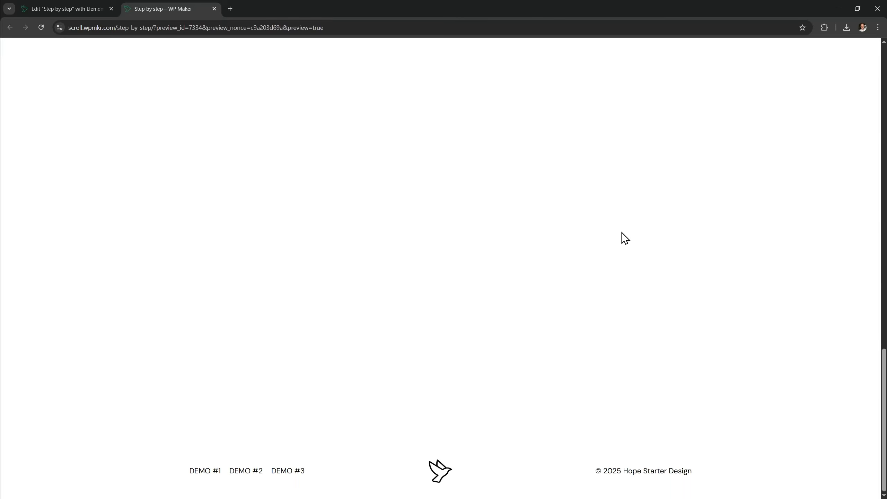
Scroll back up through the preview to recheck the scroll-driven video hero
scroll(625, 239, up, 15)
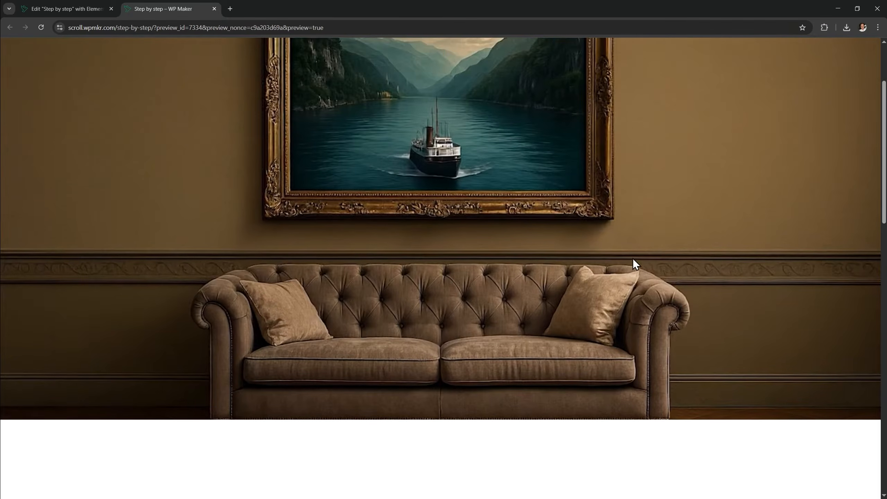
scroll(626, 245, down, 5)
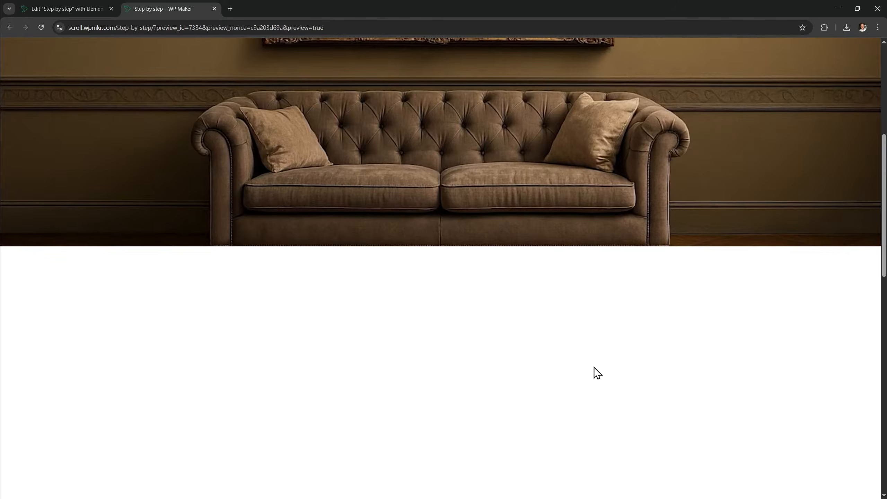
scroll(595, 372, up, 4)
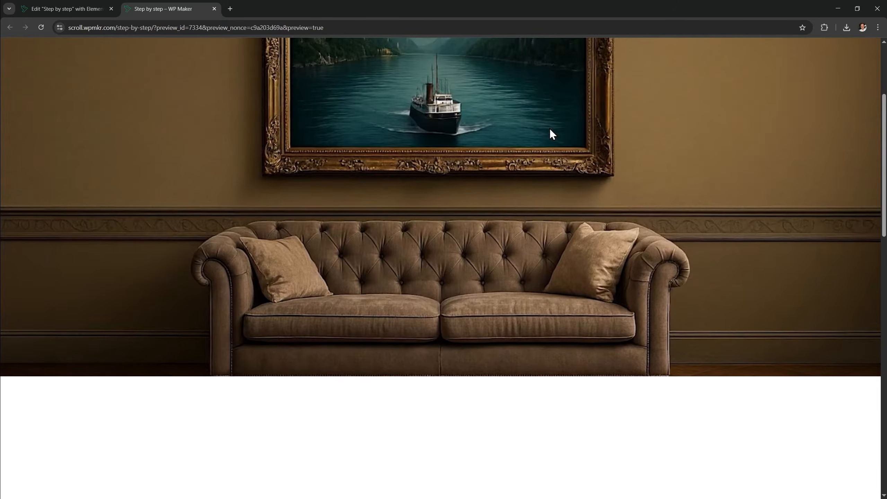
scroll(589, 252, up, 4)
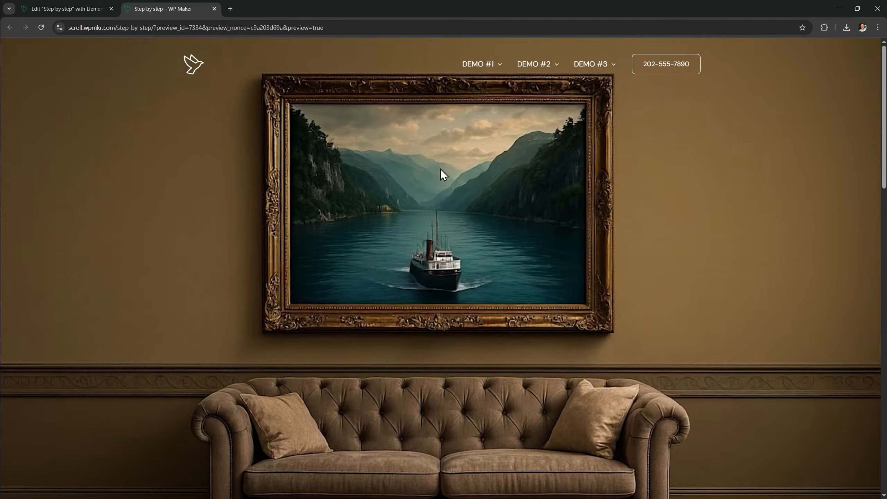
drag(884, 148, 886, 224)
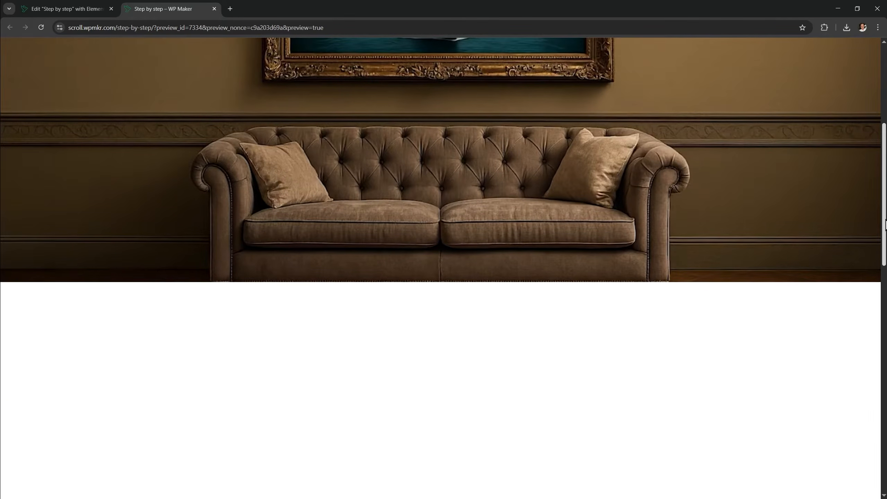
scroll(483, 185, up, 7)
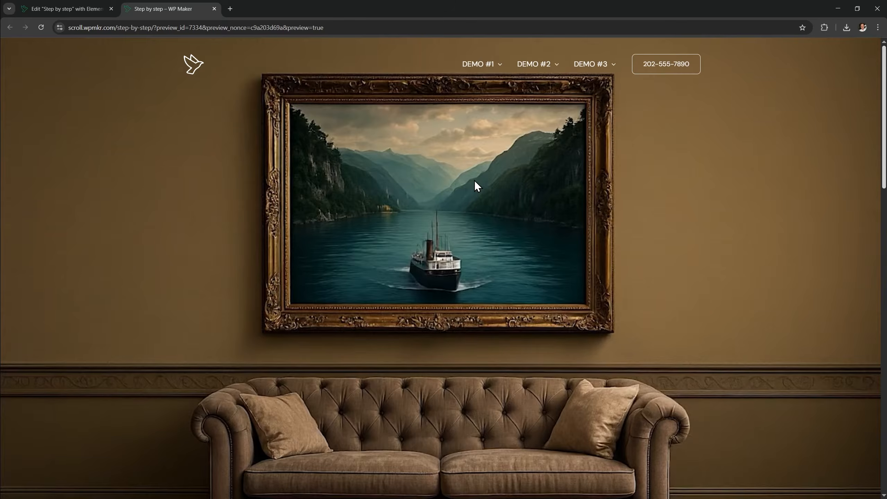
Back in the page editor, add an HTML widget to the page
click(78, 12)
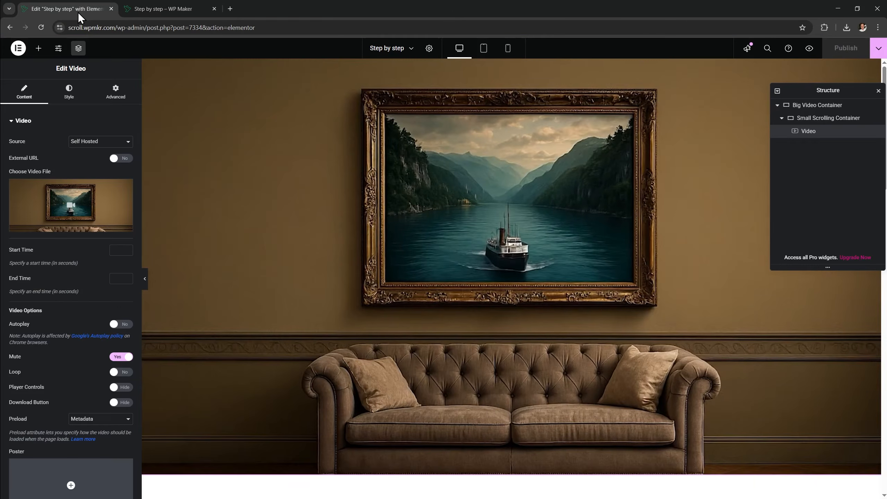
click(41, 48)
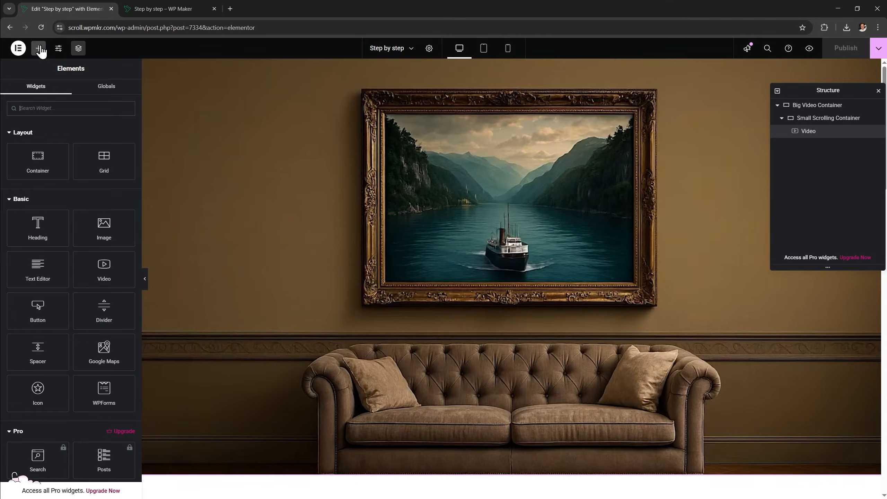
text(html)
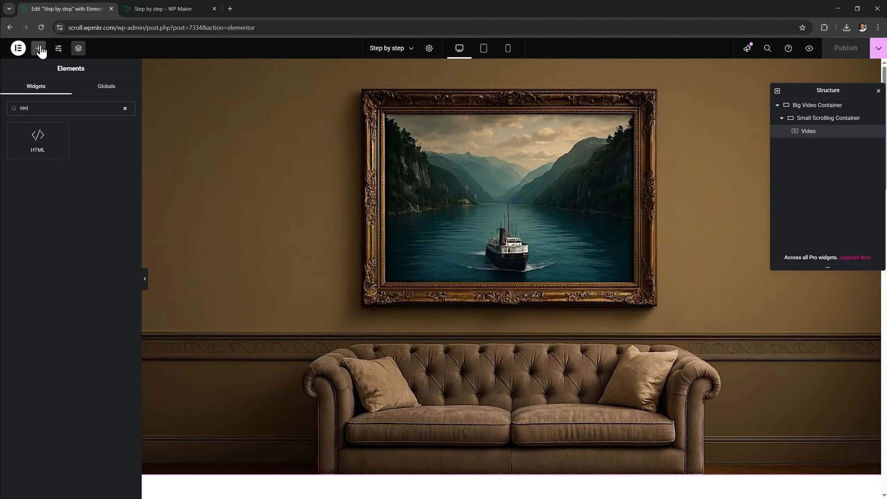
drag(20, 135, 406, 391)
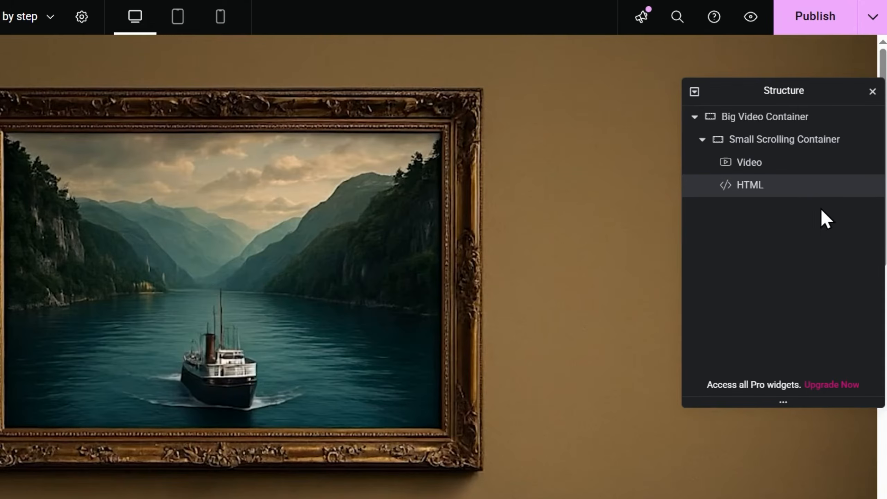
Move the HTML widget below Small Scrolling Container in Big Video Container and rename it 'Code (Video)'
drag(825, 143, 820, 115)
drag(769, 132, 771, 137)
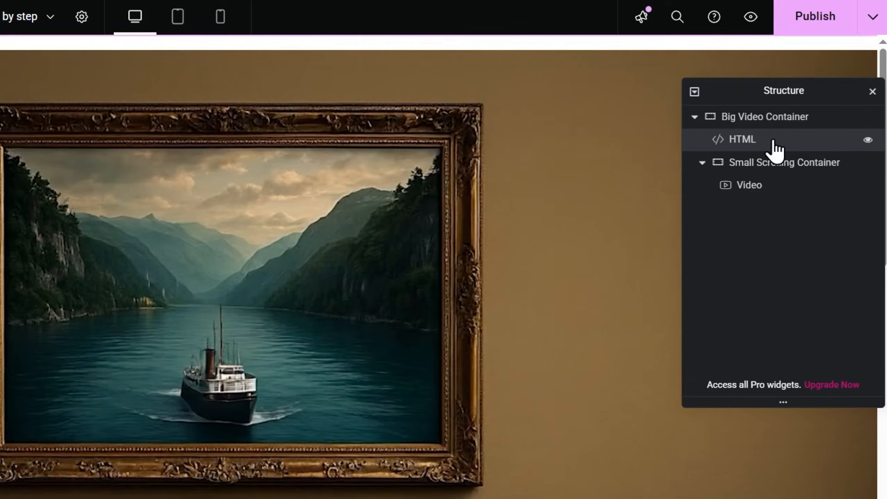
click(702, 163)
drag(774, 149, 783, 181)
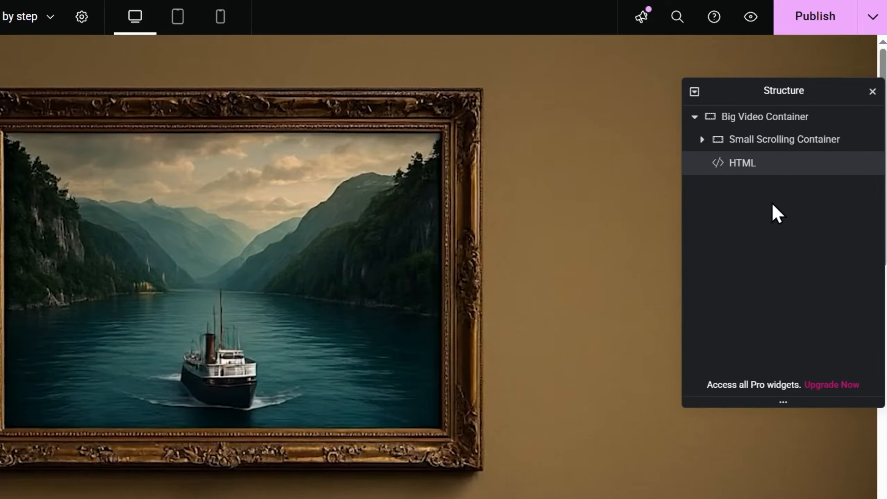
double_click(744, 164)
text(code (Video))
key(Return)
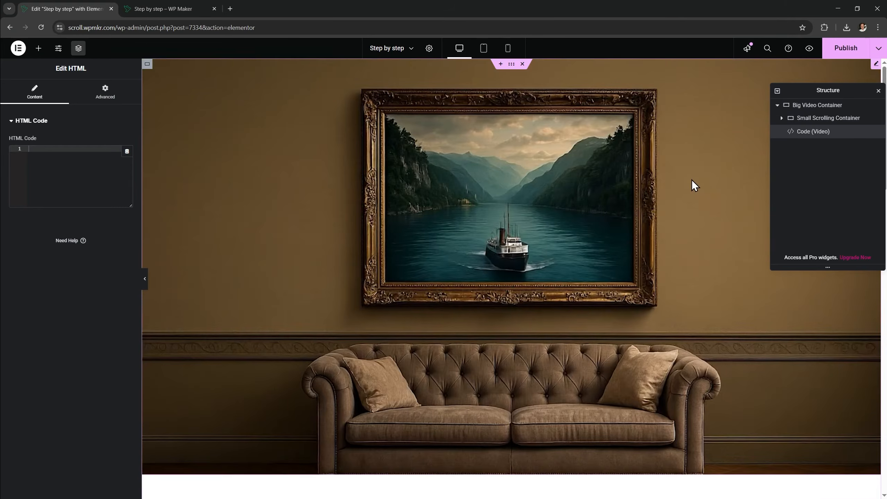
scroll(691, 179, down, 6)
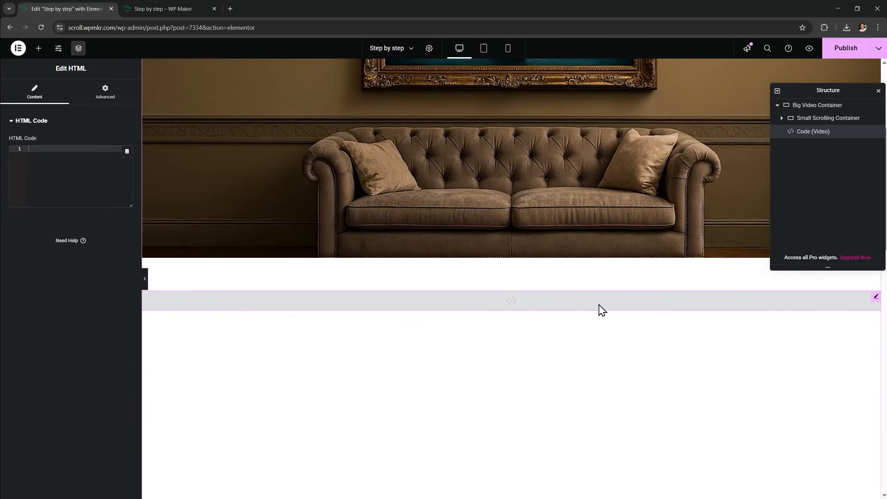
Hide the Code (Video) widget and select the whole 1-code-video.txt script in Notepad++
click(876, 133)
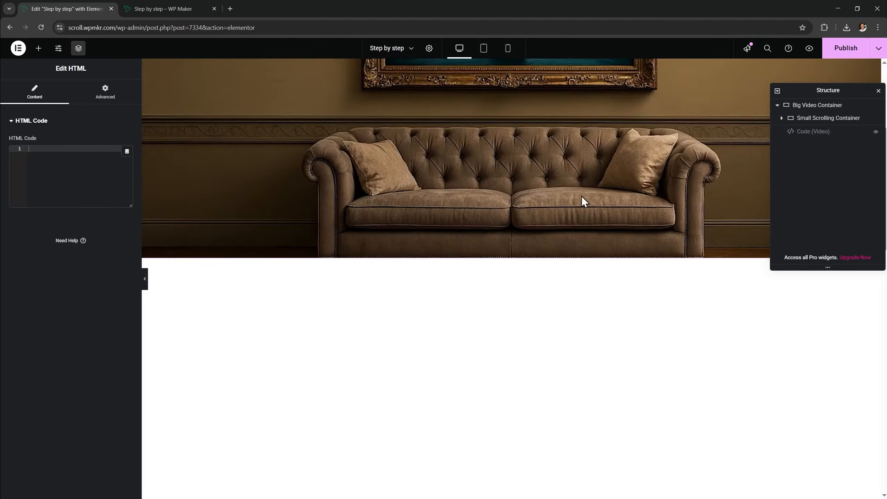
scroll(419, 200, up, 6)
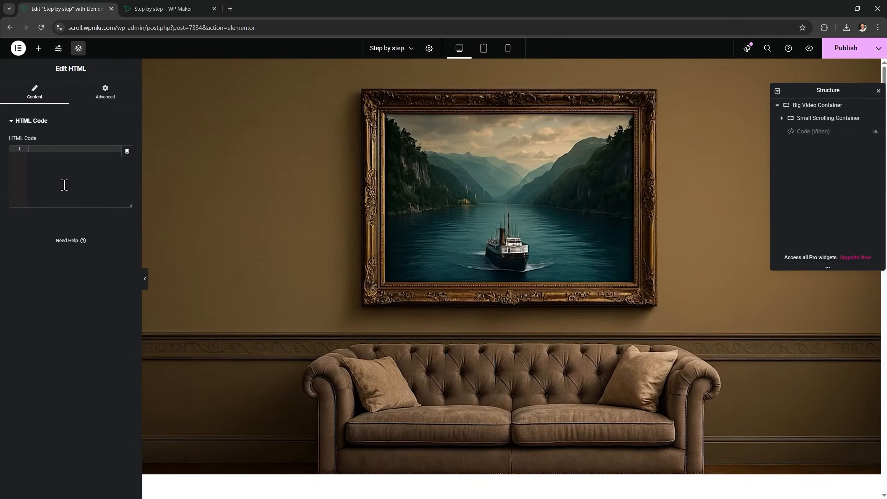
key(alt+Tab)
click(387, 270)
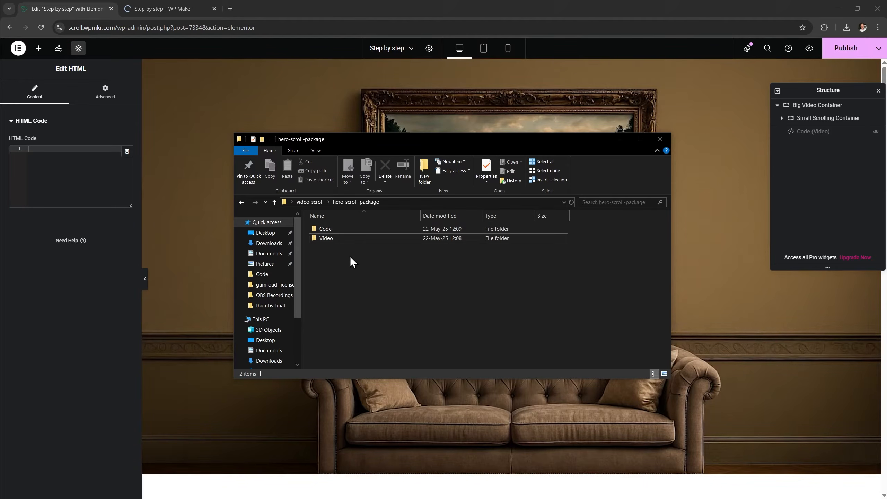
double_click(351, 228)
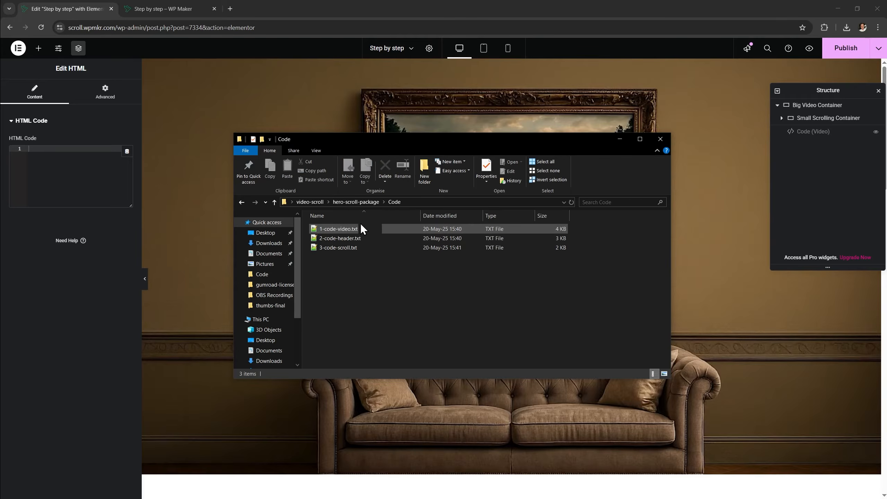
double_click(365, 230)
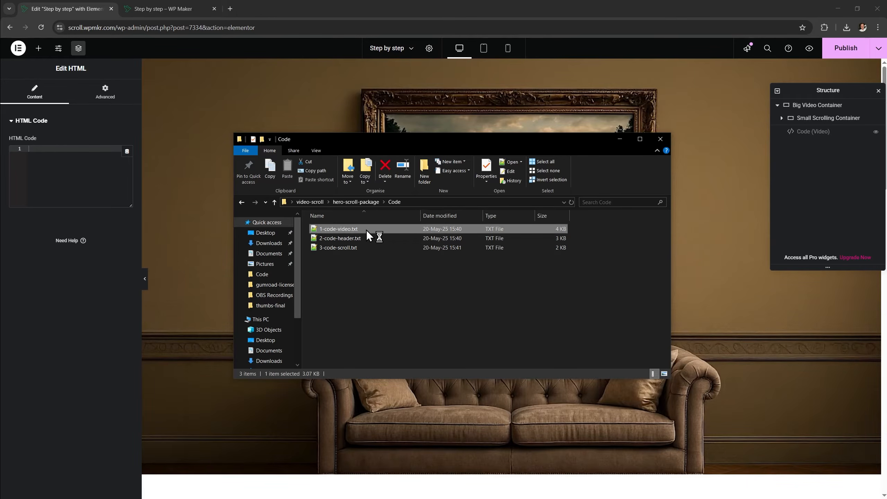
click(366, 230)
key(ctrl+a)
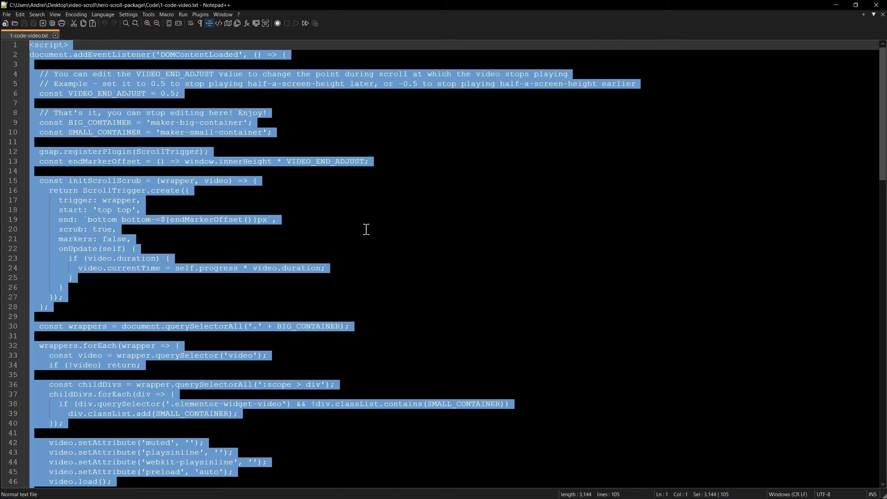
Paste the script into the widget's HTML Code box, publish, and view the live preview
click(876, 5)
click(80, 168)
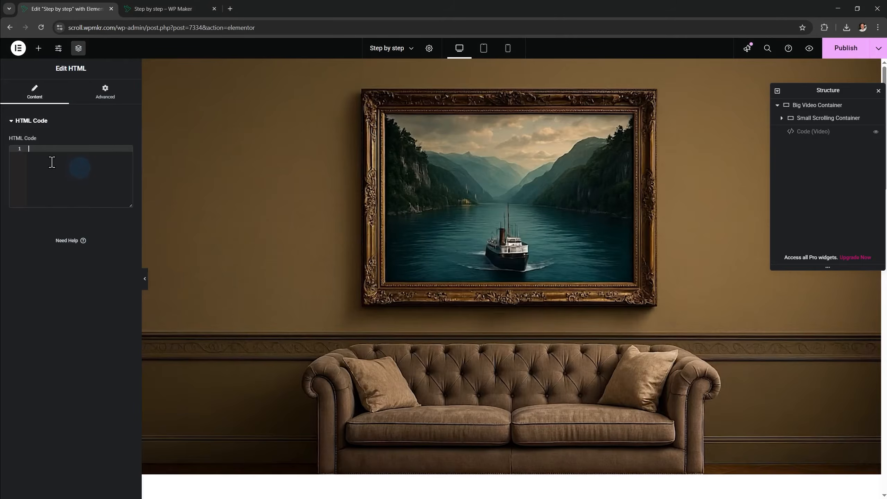
right_click(64, 163)
click(108, 244)
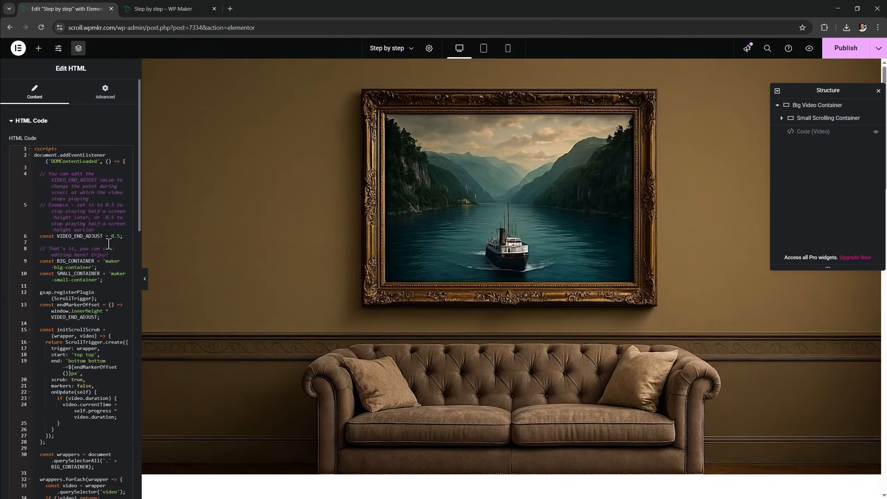
click(845, 48)
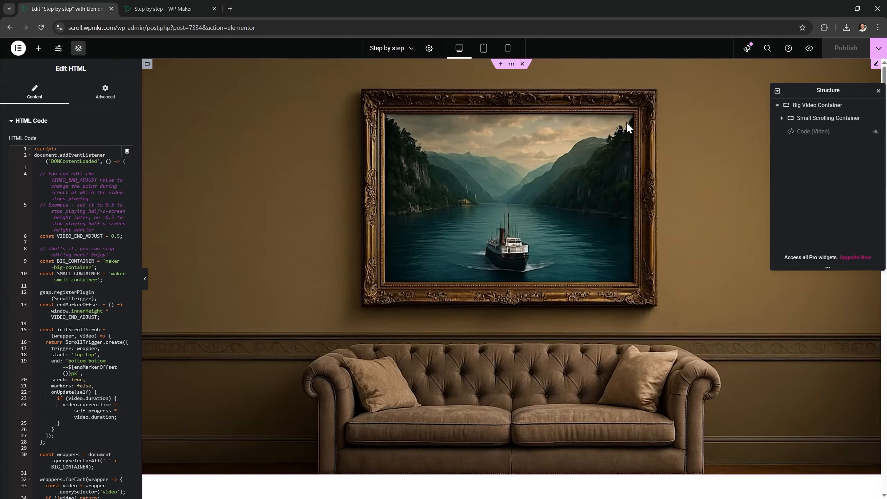
click(167, 10)
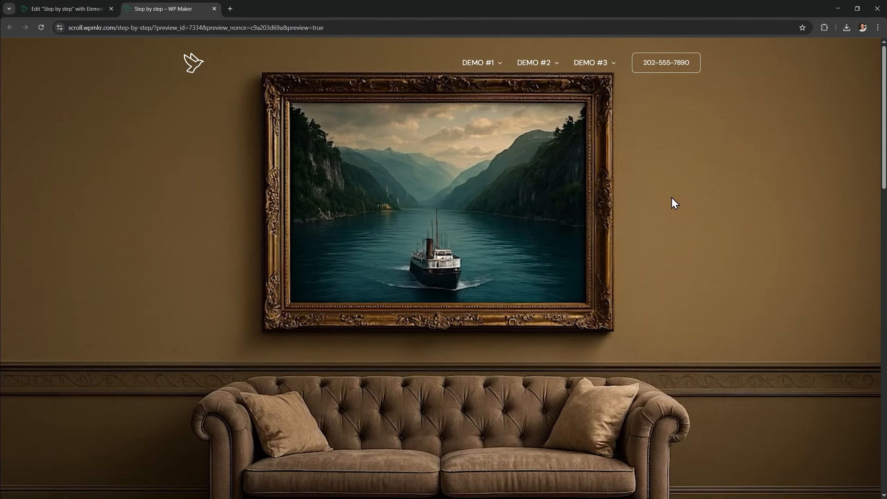
Select Big Video Container, enter maker-big-container as its CSS class, and publish
scroll(672, 197, down, 3)
scroll(595, 147, up, 3)
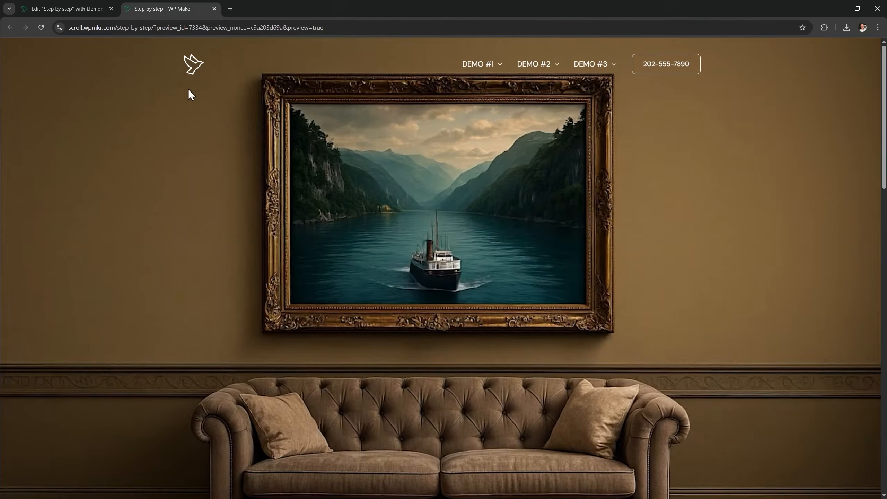
click(78, 11)
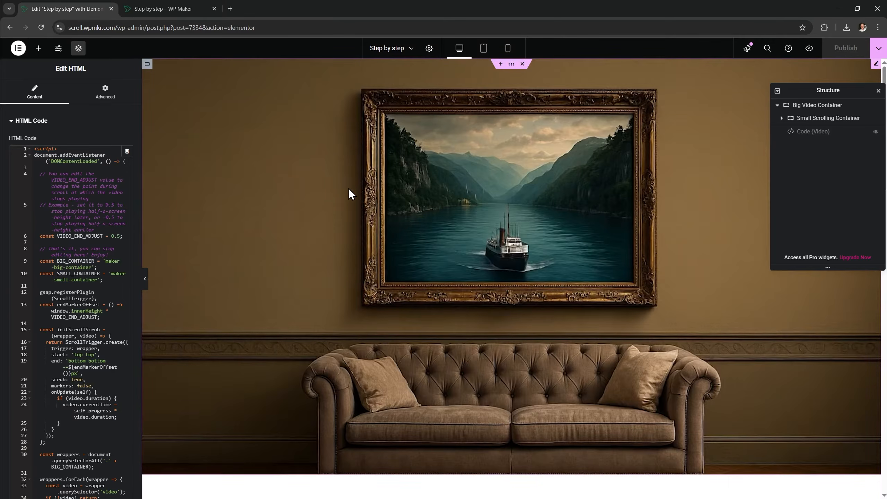
click(822, 106)
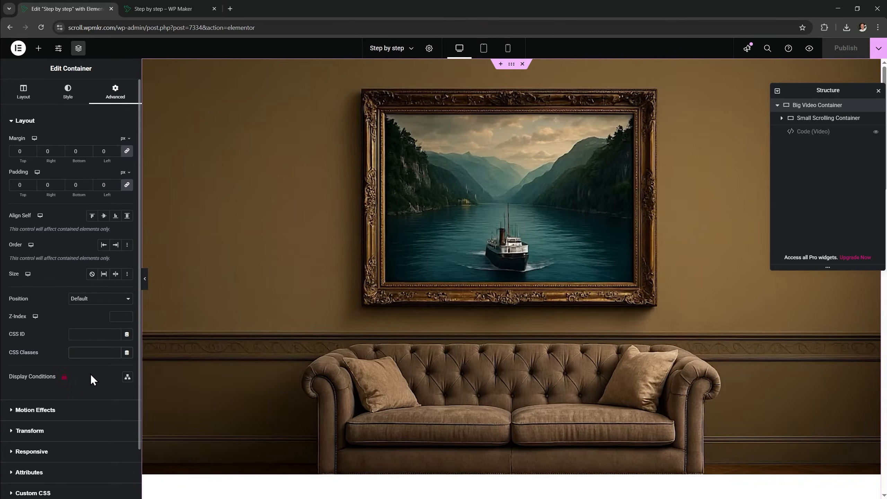
text(maker-big-container)
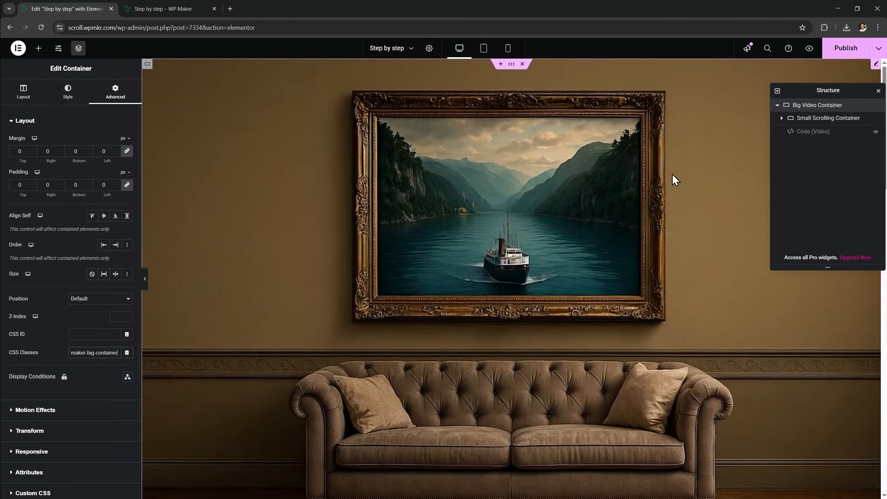
click(846, 52)
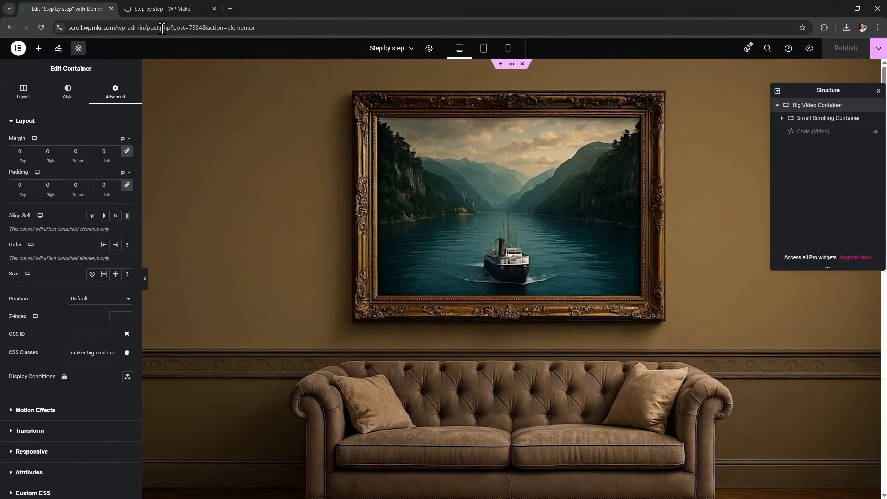
Scroll the preview up and down to check the boat bursting out of the frame
click(160, 14)
scroll(680, 205, down, 5)
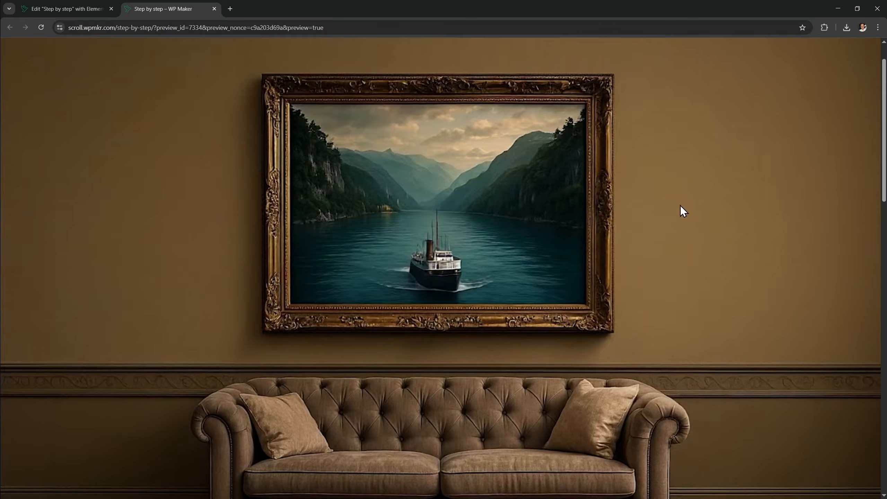
scroll(433, 294, down, 10)
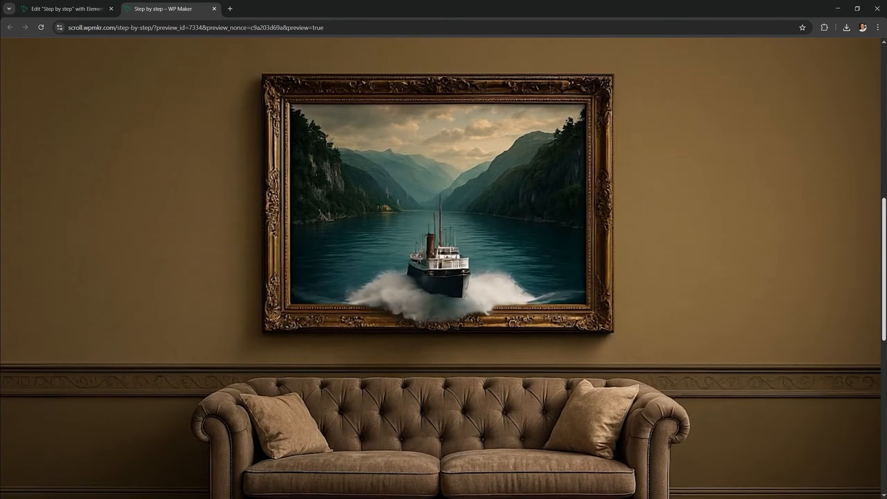
scroll(441, 266, down, 5)
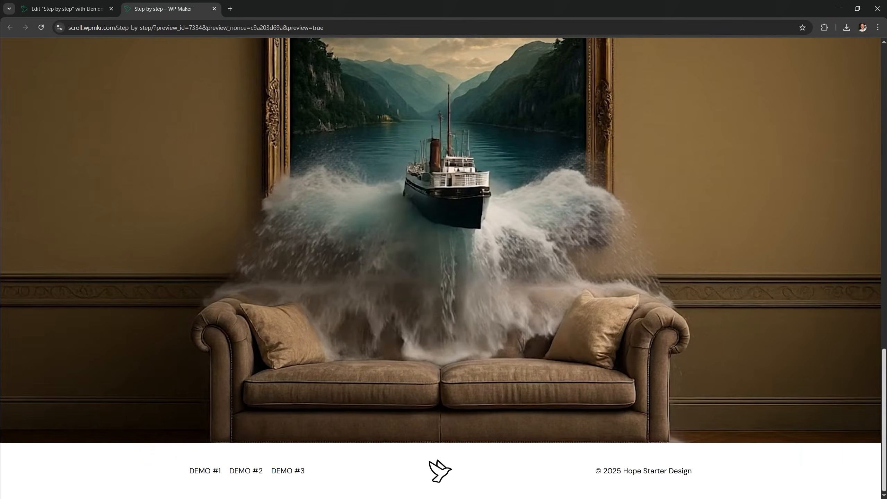
scroll(443, 265, up, 5)
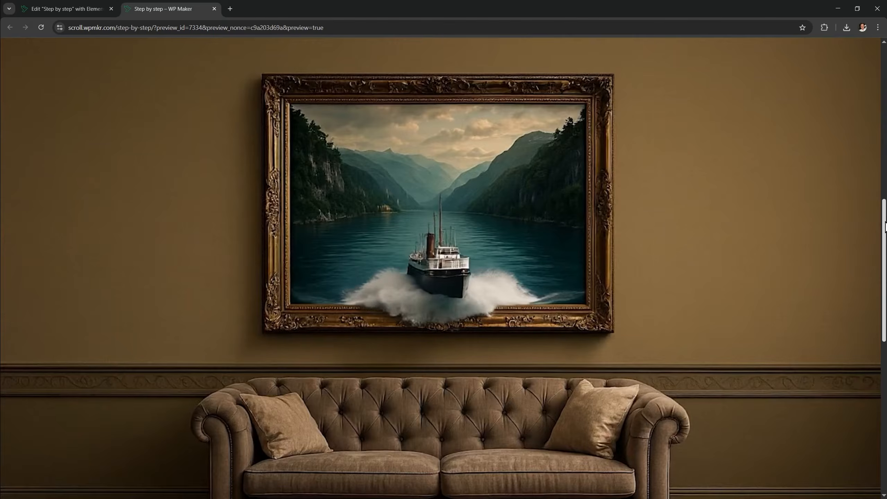
scroll(443, 265, down, 2)
scroll(443, 266, down, 5)
scroll(443, 265, up, 5)
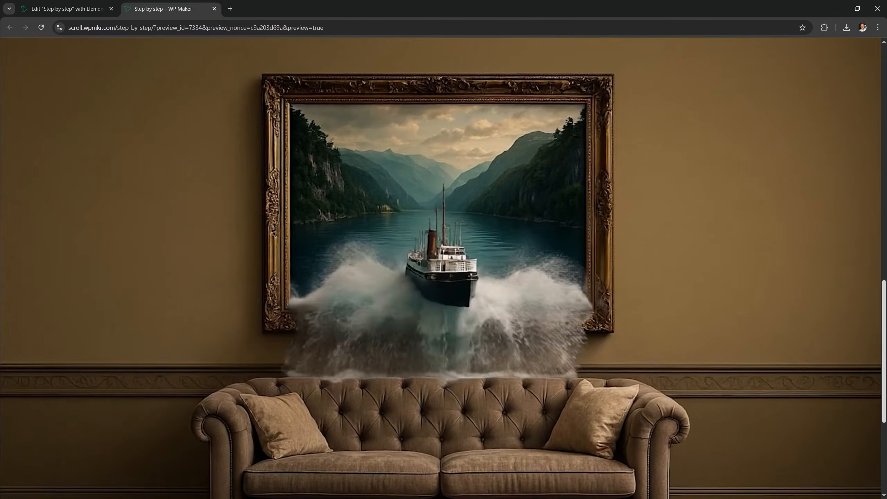
scroll(641, 416, down, 5)
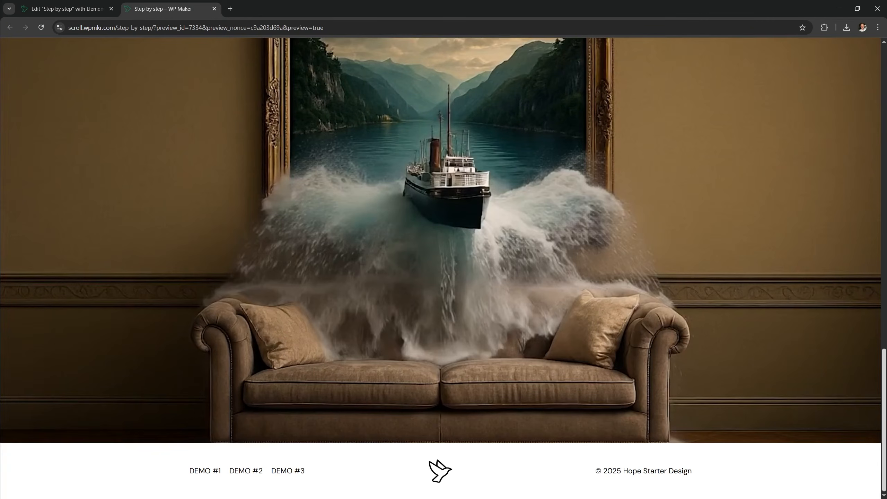
Open a new tab and load the scroll.wpmkr.com/wp-admin dashboard
key(ctrl+Tab)
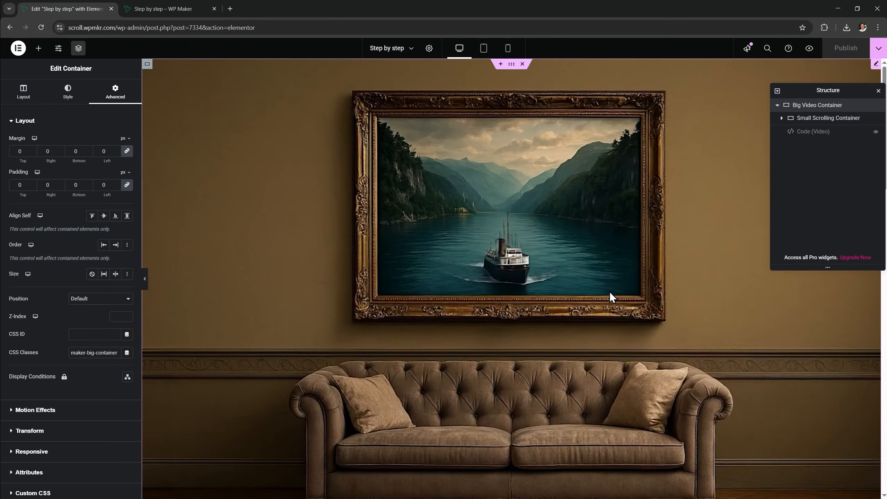
click(229, 11)
text(scr)
key(Down)
key(Return)
Open the Home page in Elementor from Pages, then paste its section into the Step by step canvas
drag(241, 9, 66, 9)
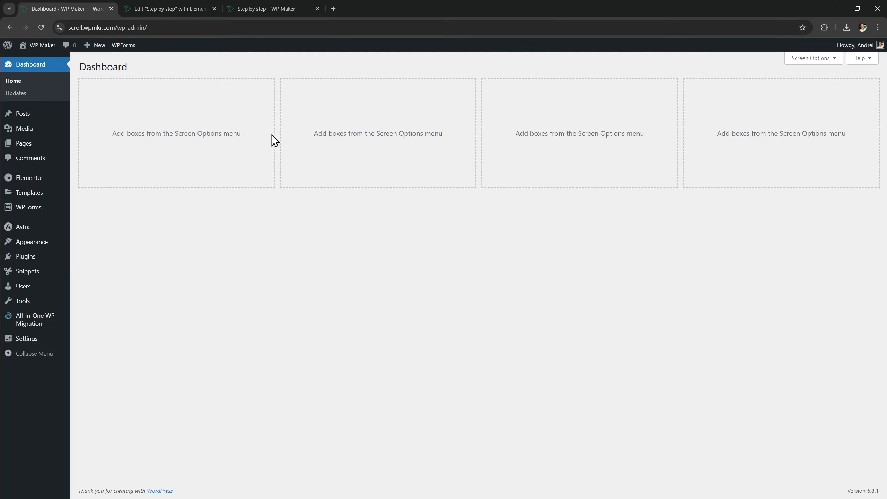
click(38, 143)
scroll(408, 232, down, 5)
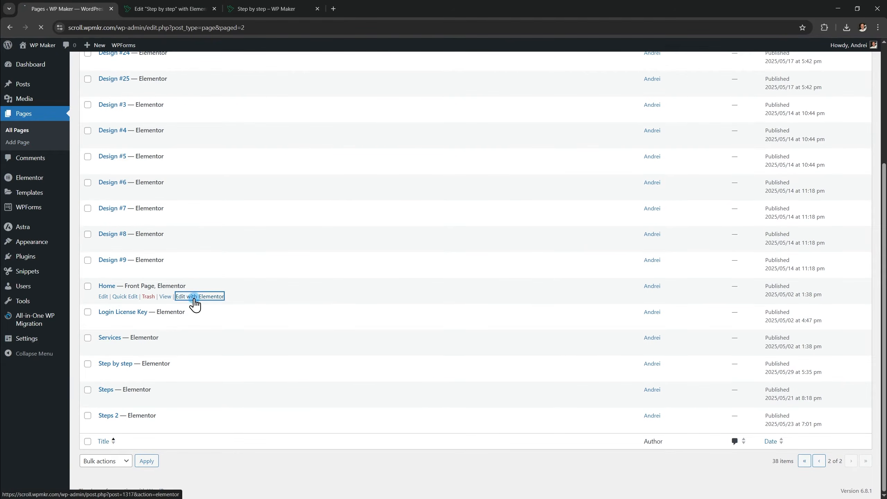
click(194, 297)
scroll(562, 258, down, 10)
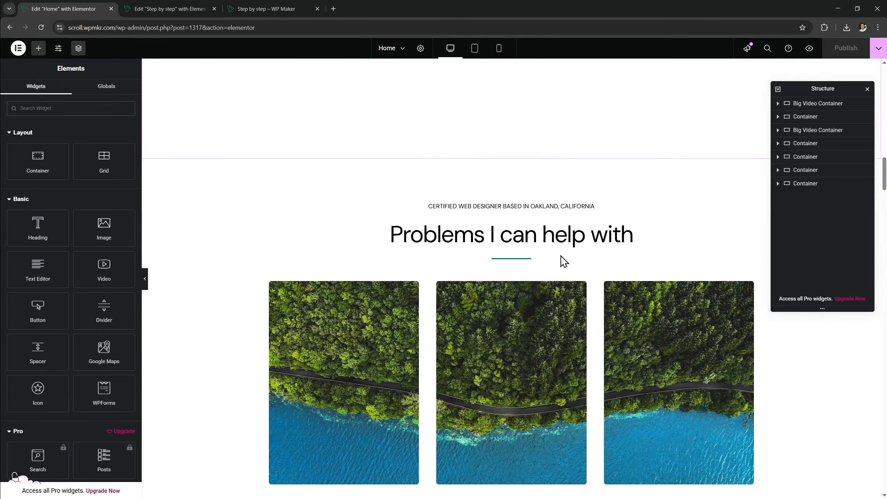
click(190, 11)
right_click(368, 341)
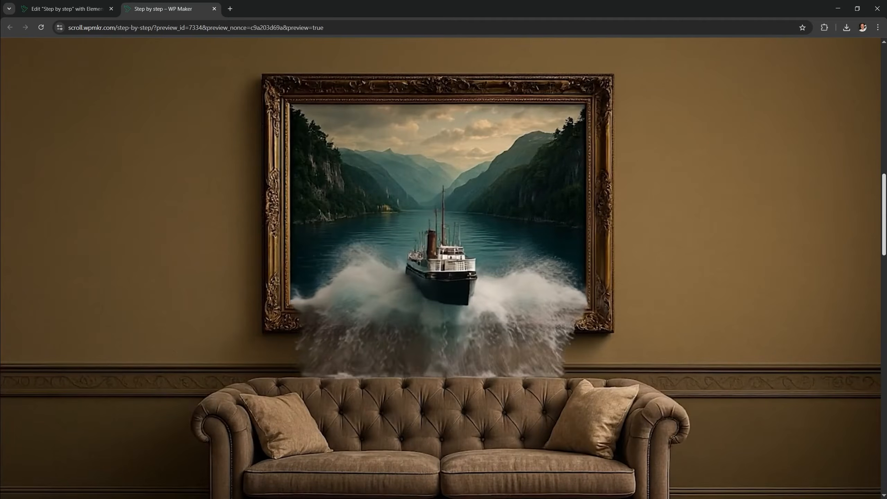
scroll(443, 269, down, 5)
Scroll through the live preview, then switch to the 'Edit "Step by step" with Elementor' tab
scroll(444, 268, down, 15)
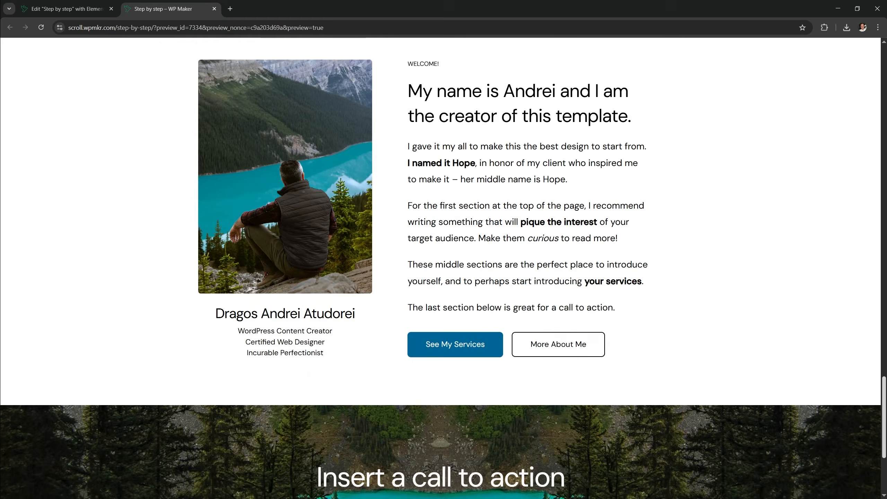
drag(885, 406, 876, 59)
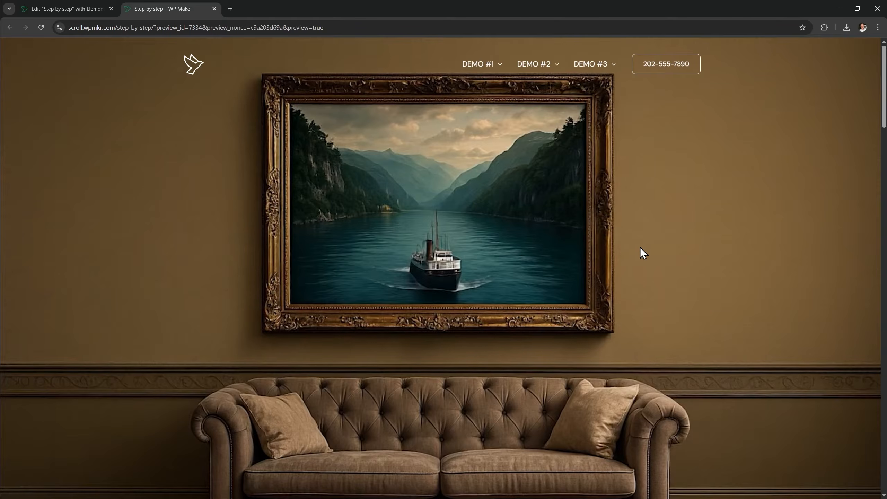
click(86, 4)
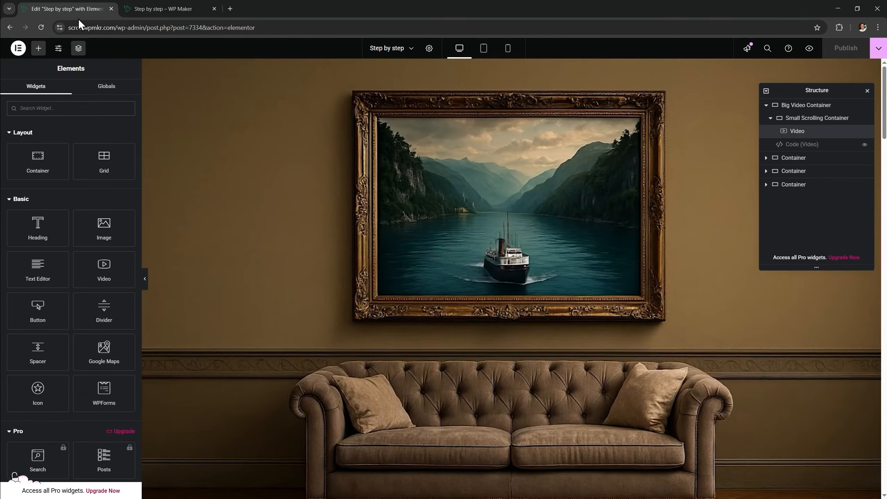
Drag in a new Container and nest it right after Video inside Small Scrolling Container
drag(33, 161, 505, 160)
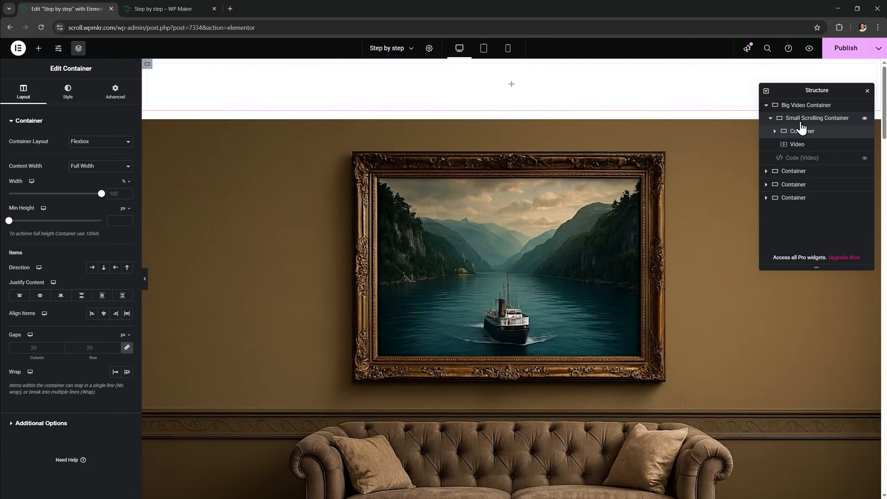
drag(801, 123, 808, 143)
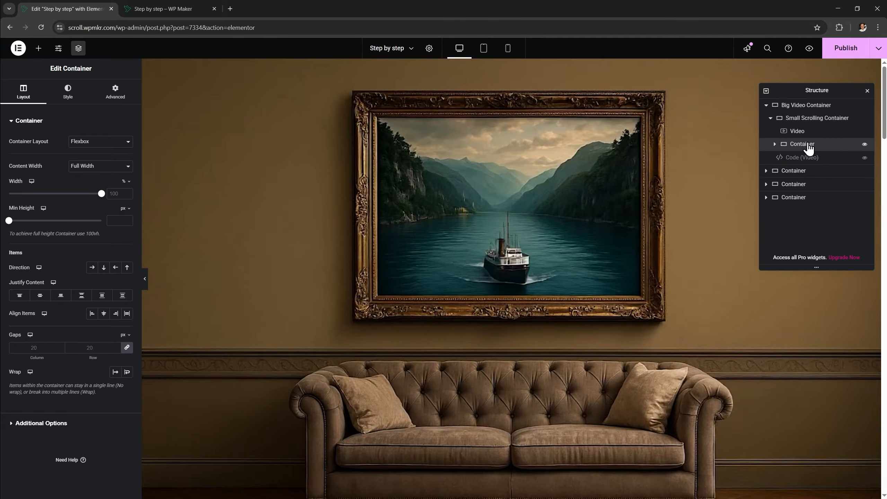
scroll(610, 325, down, 4)
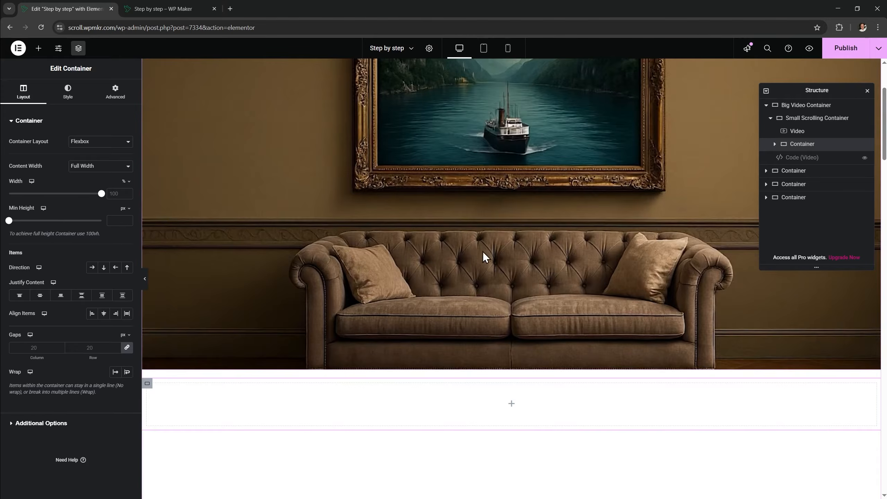
click(111, 94)
Set the container to Absolute position, anchored to the bottom with vertical offset 0
click(95, 298)
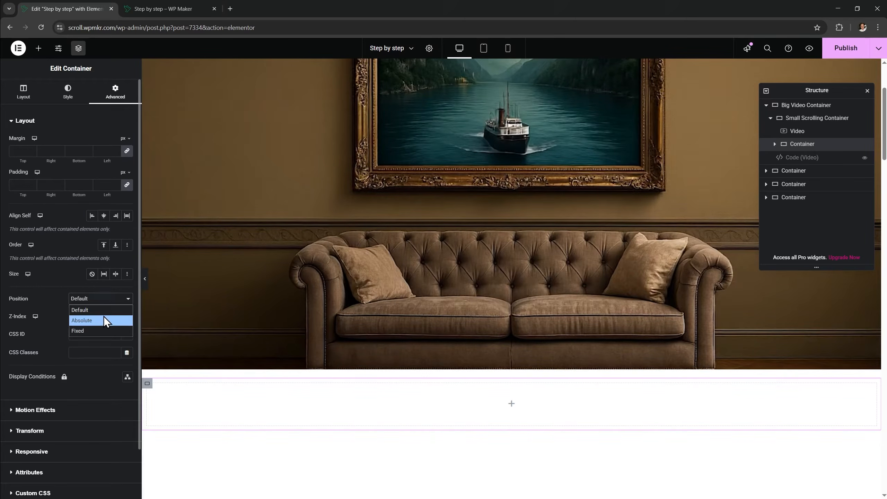
click(104, 317)
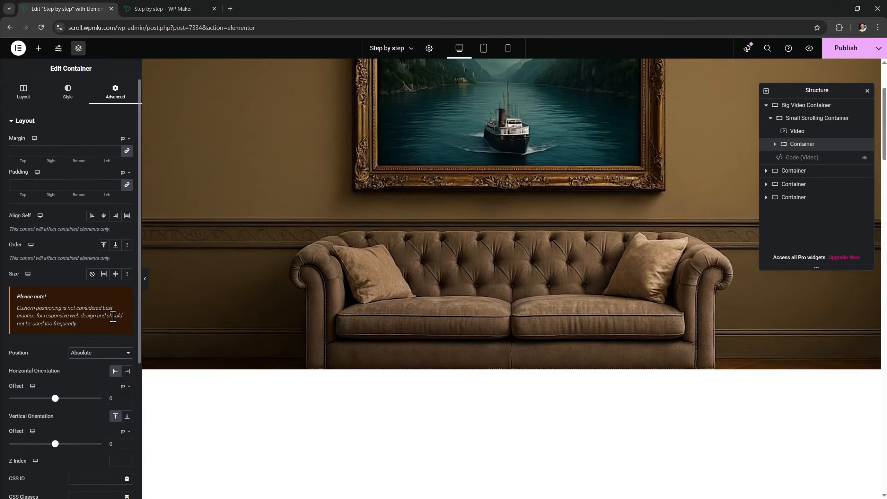
scroll(332, 289, up, 3)
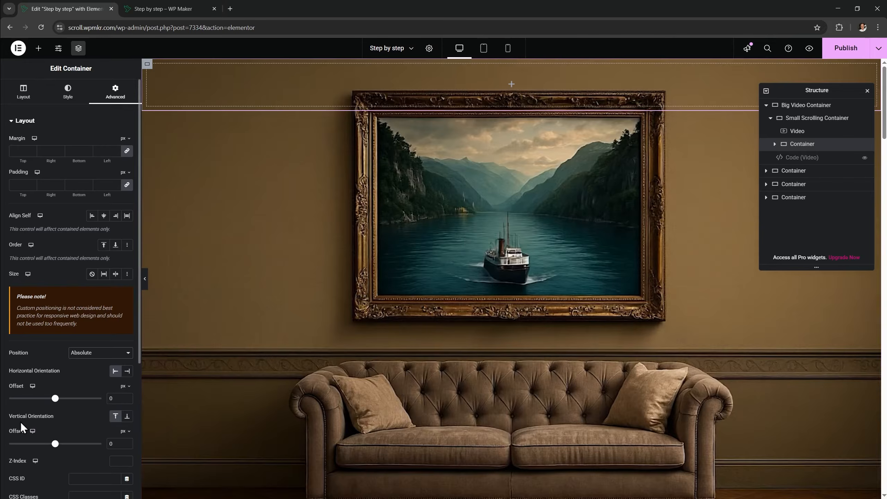
click(127, 417)
drag(55, 445, 61, 444)
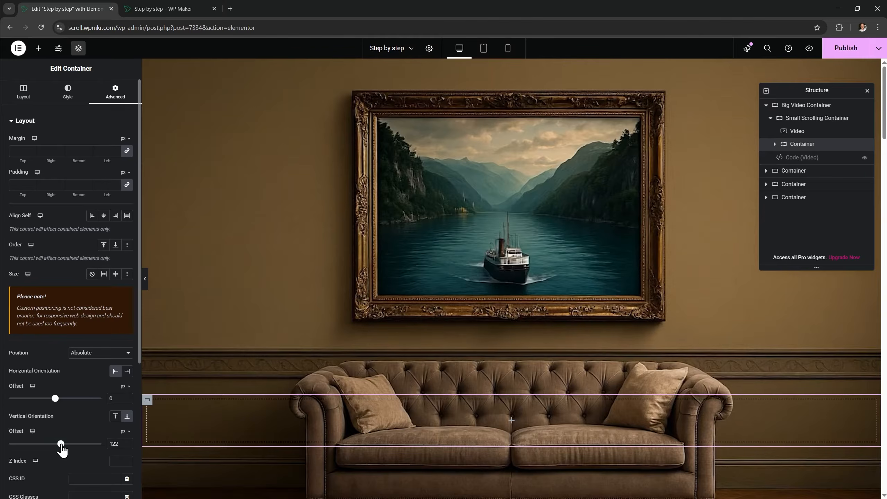
double_click(113, 444)
text(0)
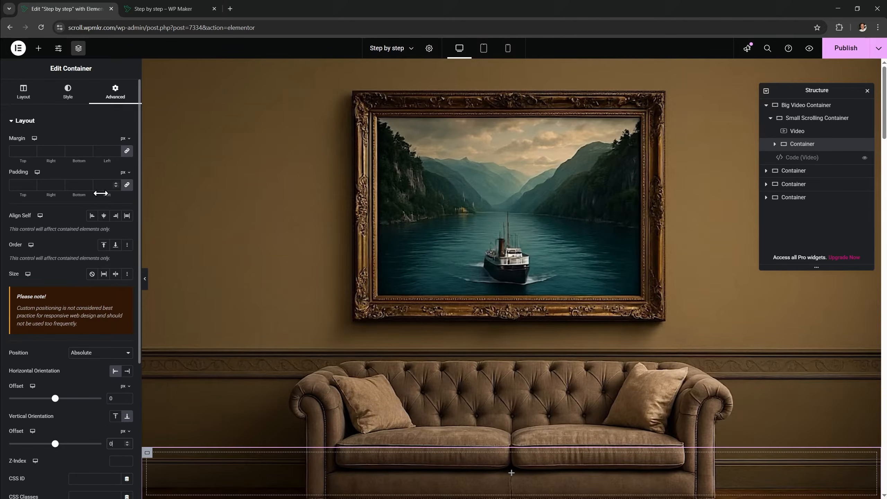
Switch padding to custom units and set the bottom padding to 17.1vh
click(124, 173)
click(124, 238)
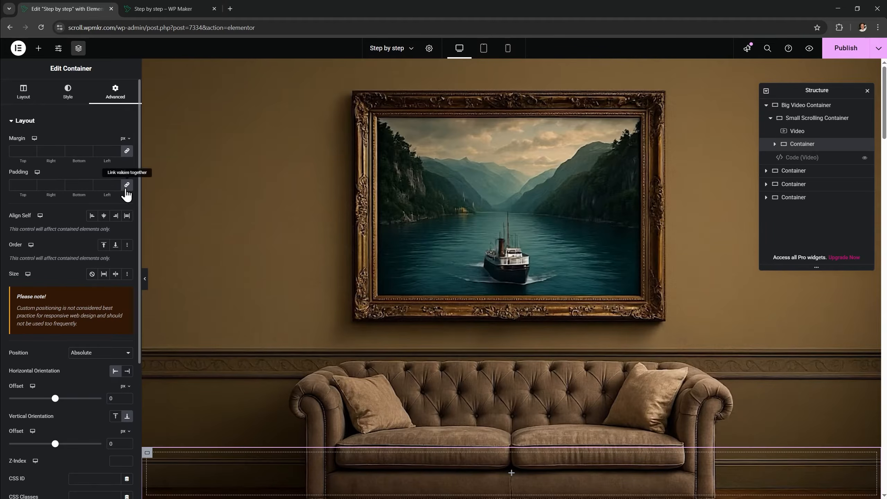
click(78, 180)
text(20vh)
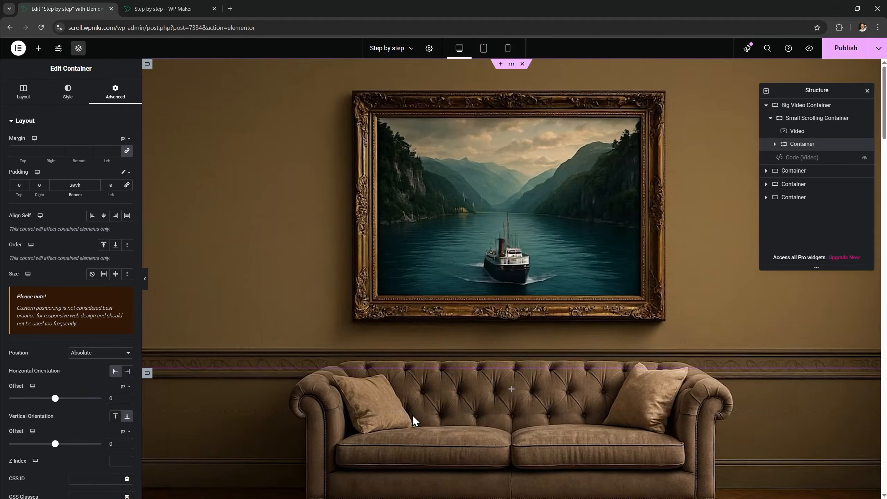
key(BackSpace)
text(3)
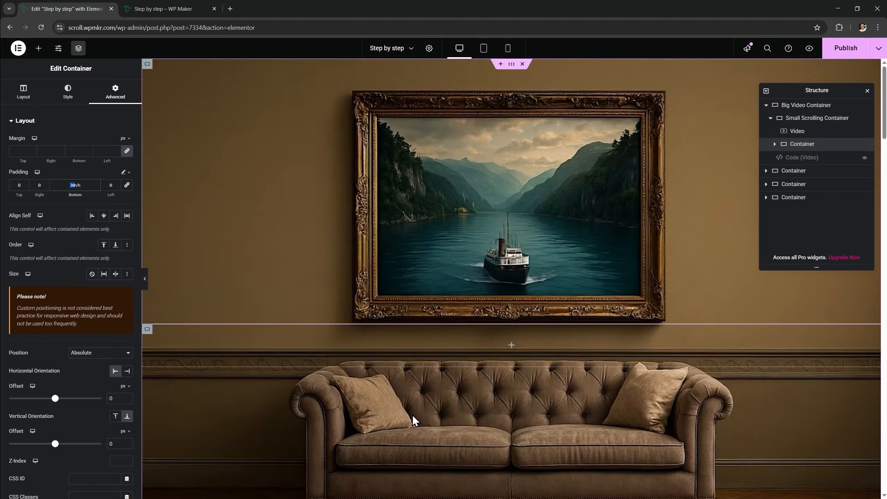
text(17.1)
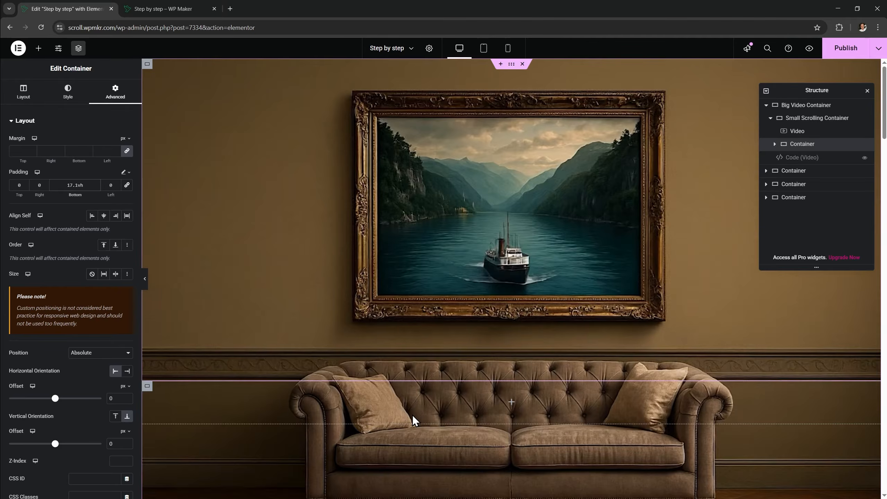
click(39, 48)
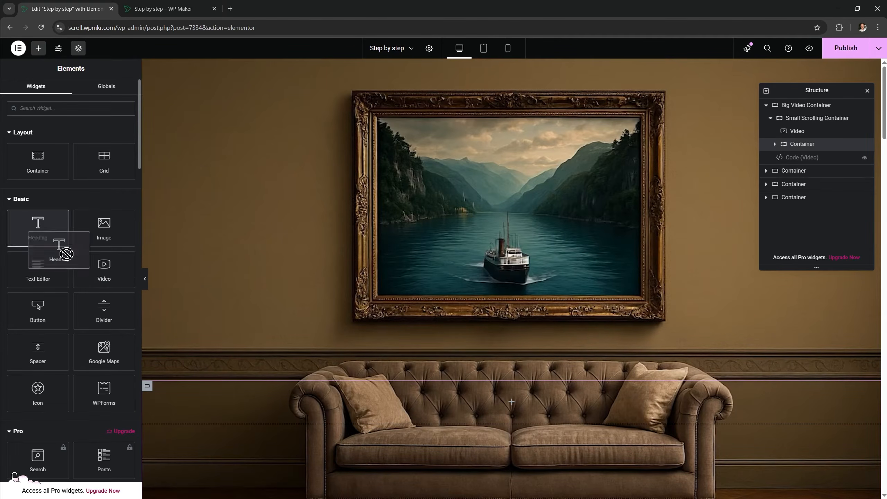
Add a white-text heading and a button below it in the overlay container
click(52, 234)
click(70, 92)
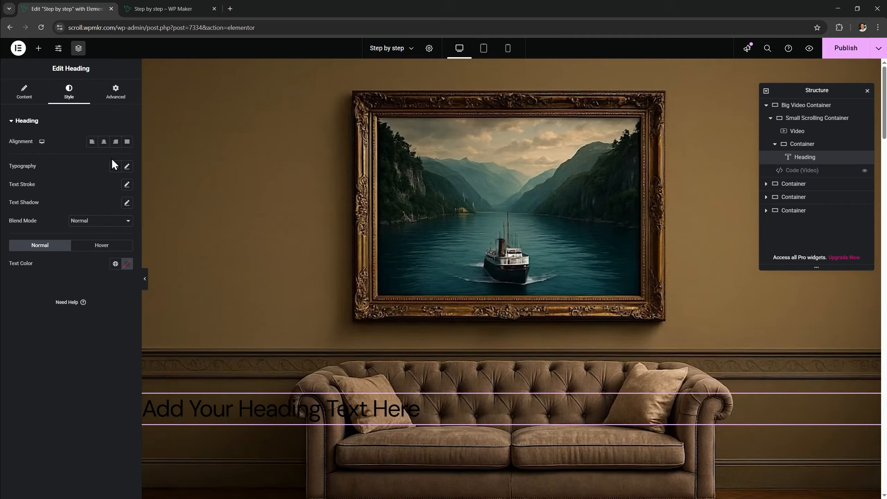
click(127, 263)
click(78, 299)
click(39, 47)
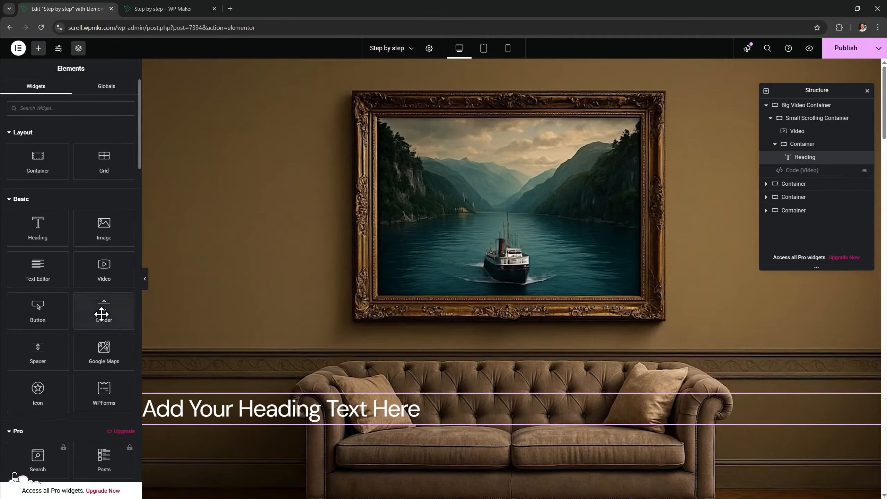
drag(65, 317, 230, 427)
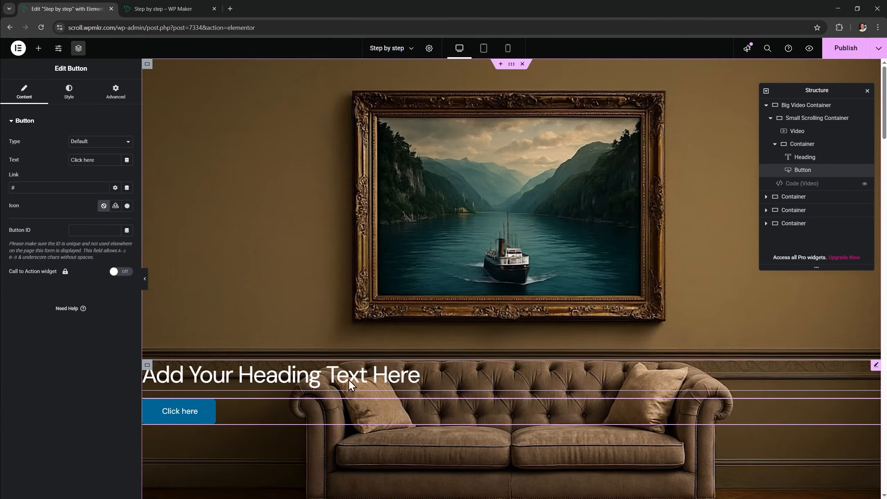
Centre the container's items horizontally and rename it 'Overlaid Content'
click(803, 146)
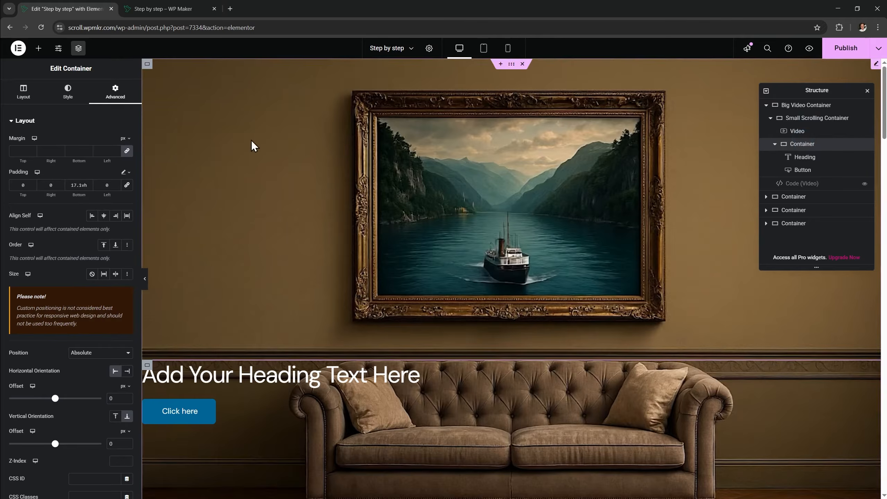
click(23, 100)
click(103, 314)
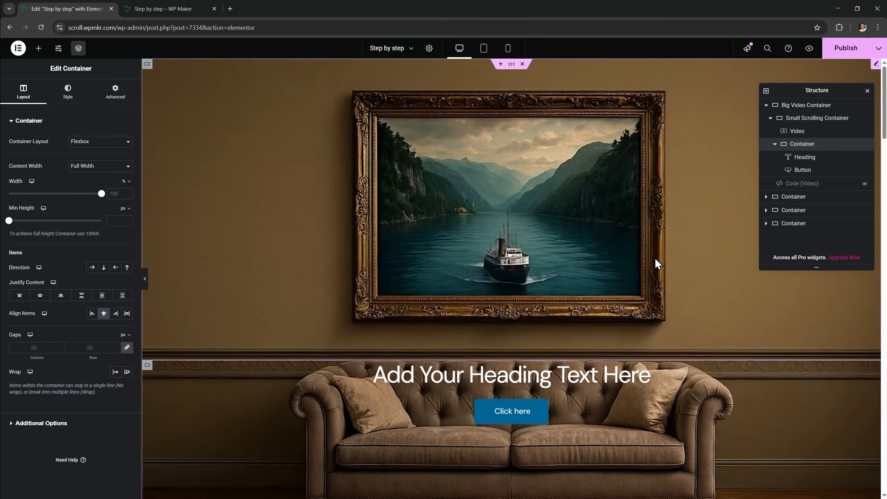
double_click(802, 144)
text(Overlaid Content)
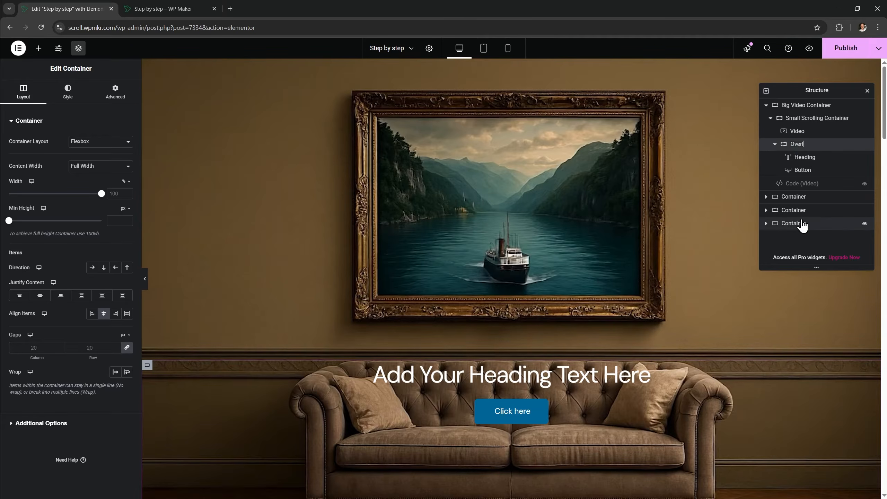
key(Return)
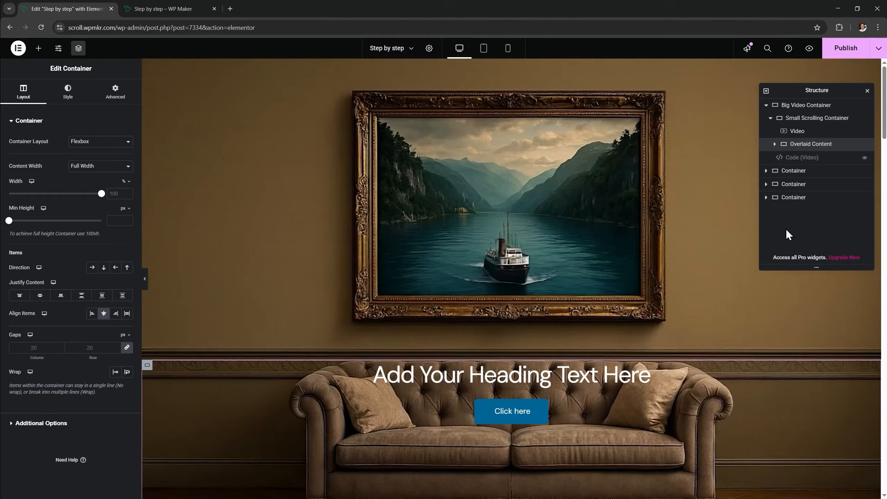
Duplicate the heading, change its heading level, and enter the text 'Get Creative'
right_click(565, 374)
click(583, 321)
click(69, 92)
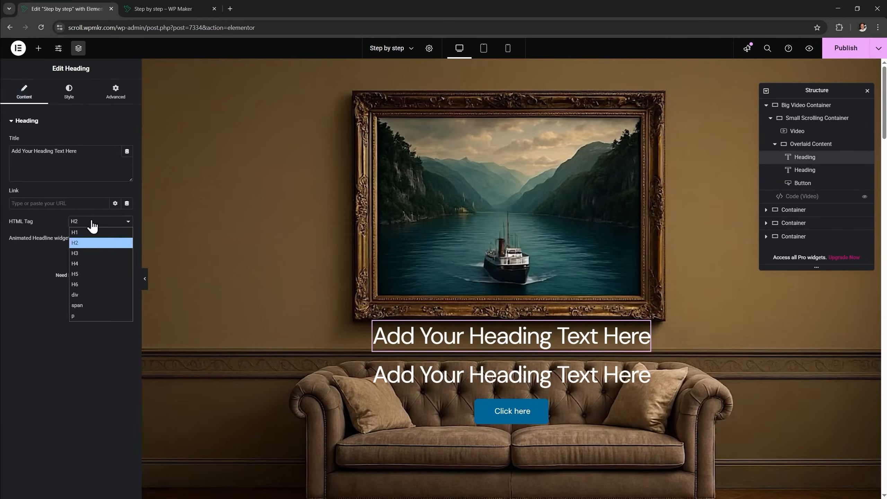
click(93, 238)
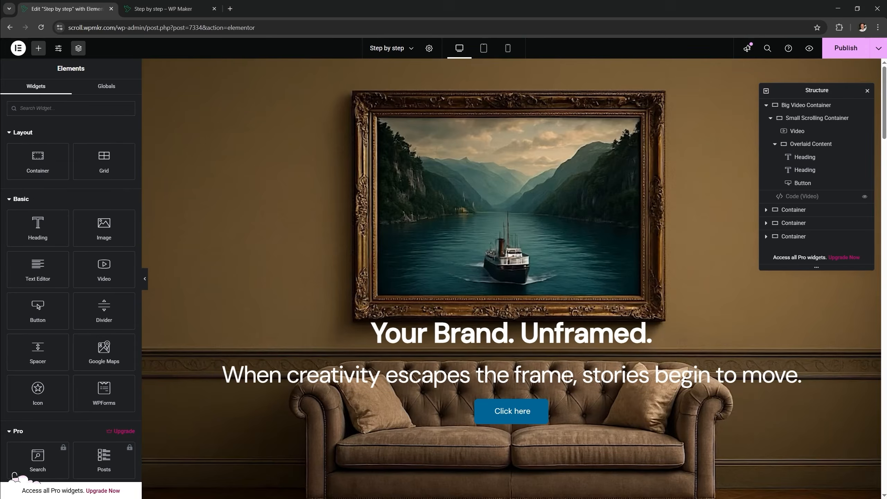
text(Ge)
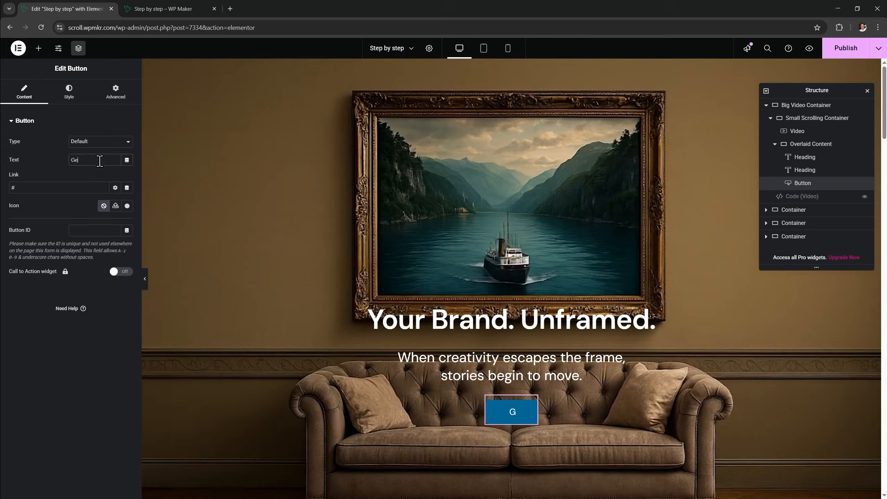
text(t Creative)
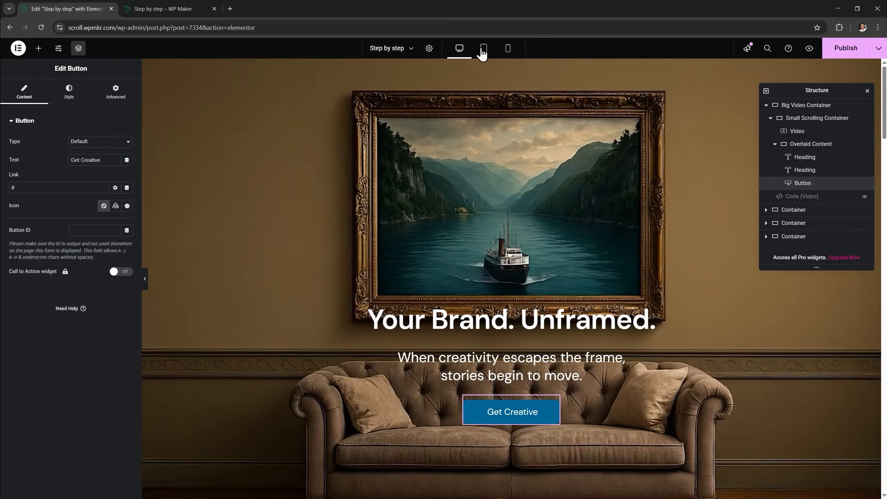
Narrow the subheading at phone width so it wraps, then publish the page
click(484, 48)
click(507, 48)
click(572, 281)
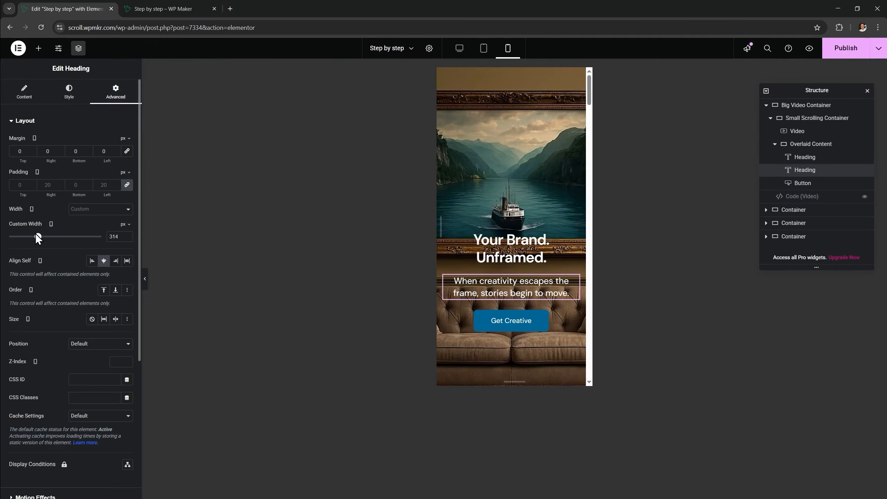
drag(36, 236, 38, 237)
click(460, 48)
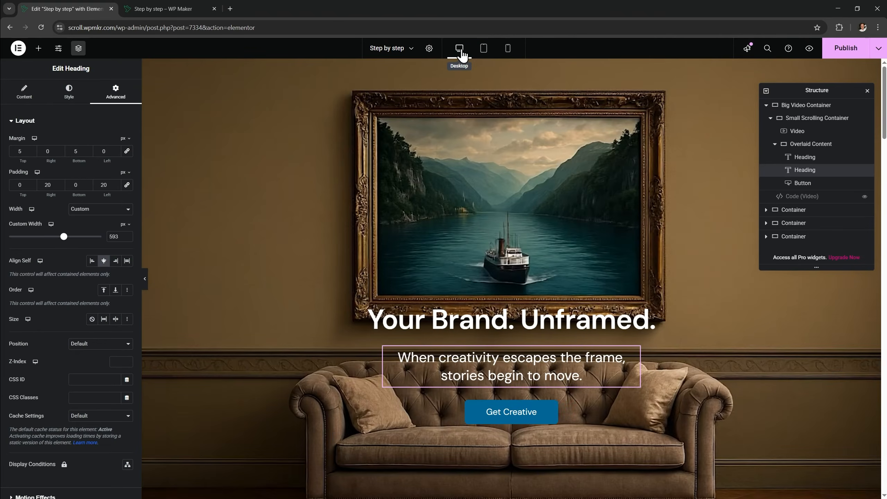
click(843, 50)
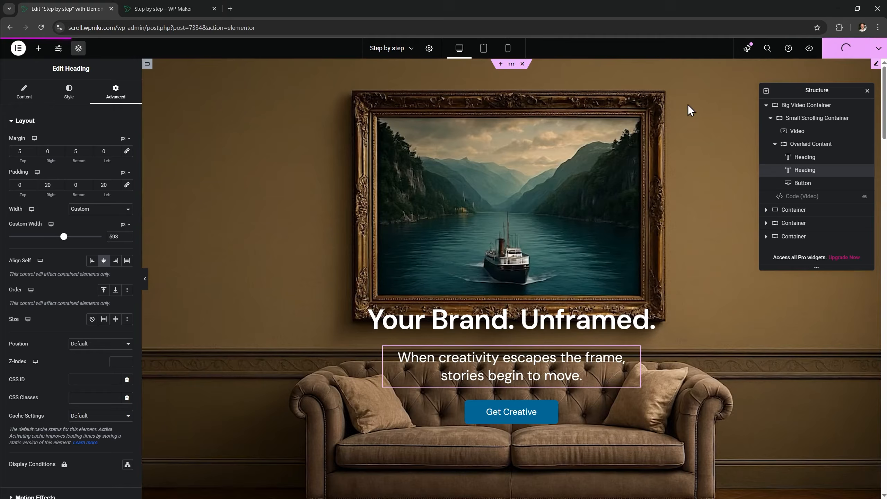
Check the live preview in a phone-width browser window, then maximise it again
click(167, 10)
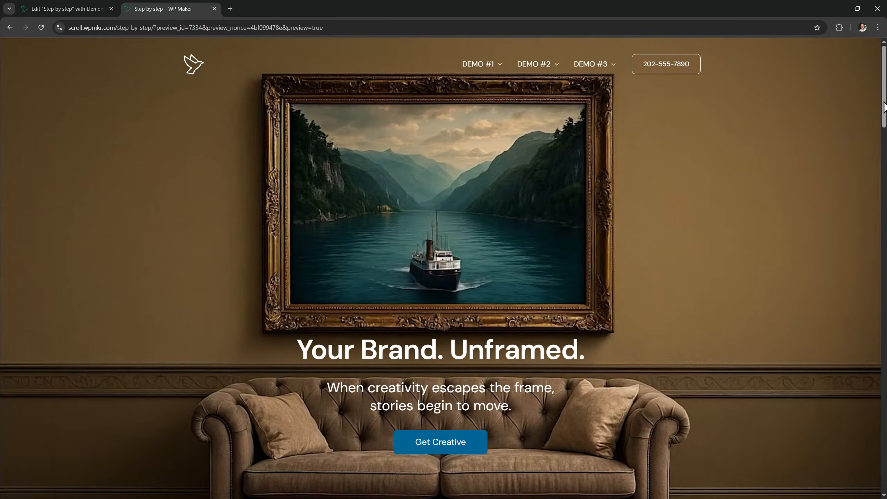
drag(884, 102, 884, 201)
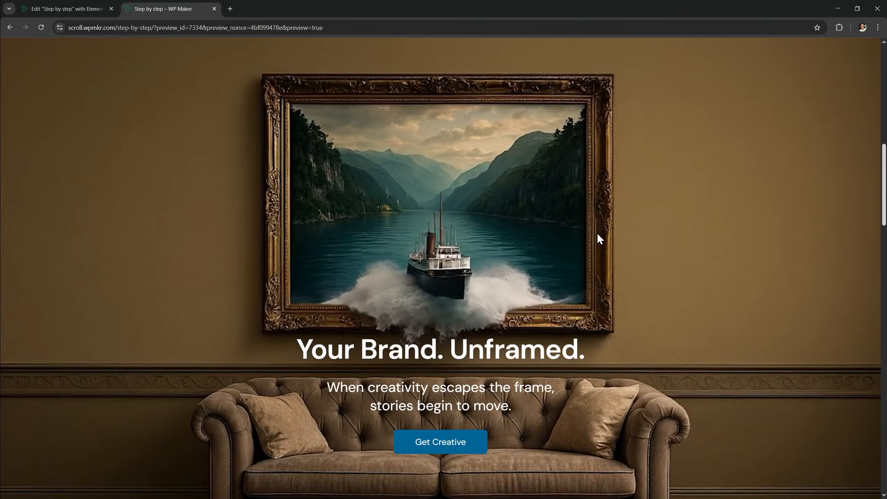
click(857, 9)
drag(788, 151, 268, 136)
drag(215, 72, 415, 37)
drag(485, 189, 485, 75)
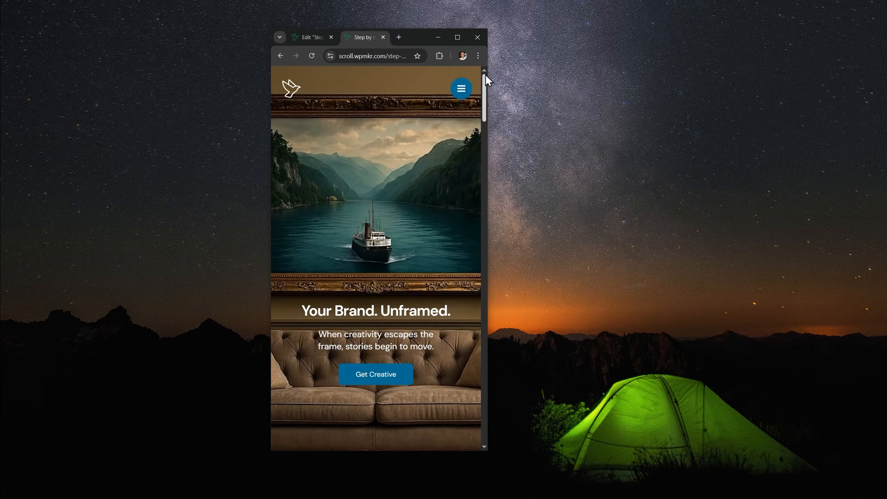
click(458, 37)
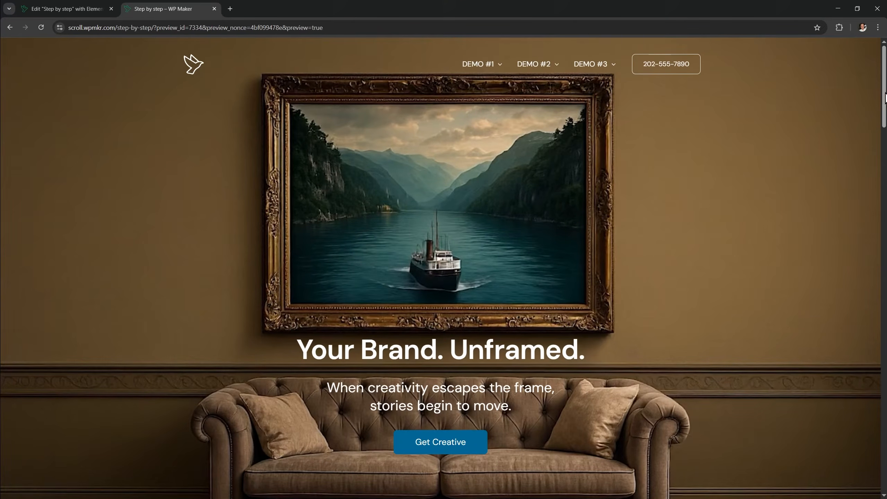
Scroll the preview to watch the ship burst out, then return to the editor
drag(885, 98, 879, 178)
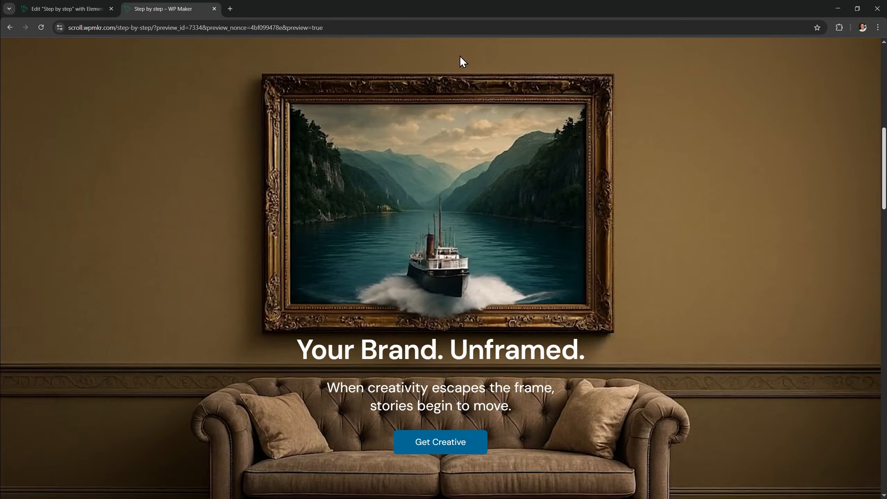
scroll(718, 196, down, 10)
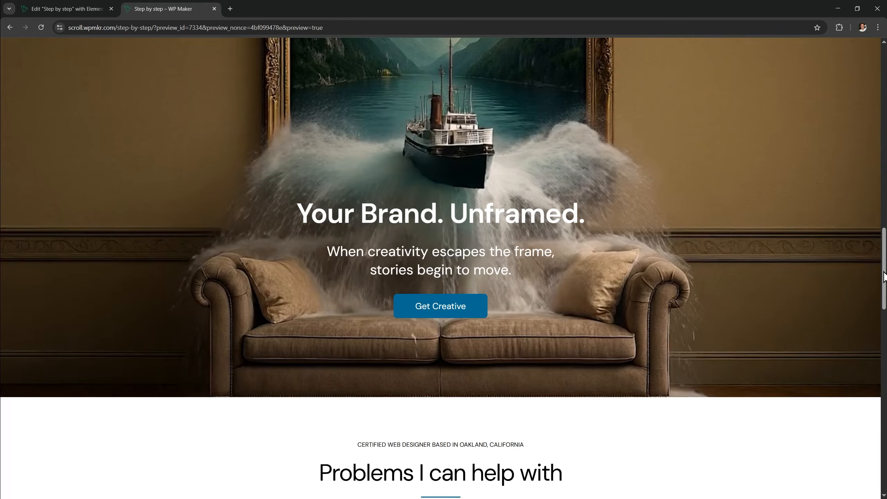
drag(884, 277, 875, 72)
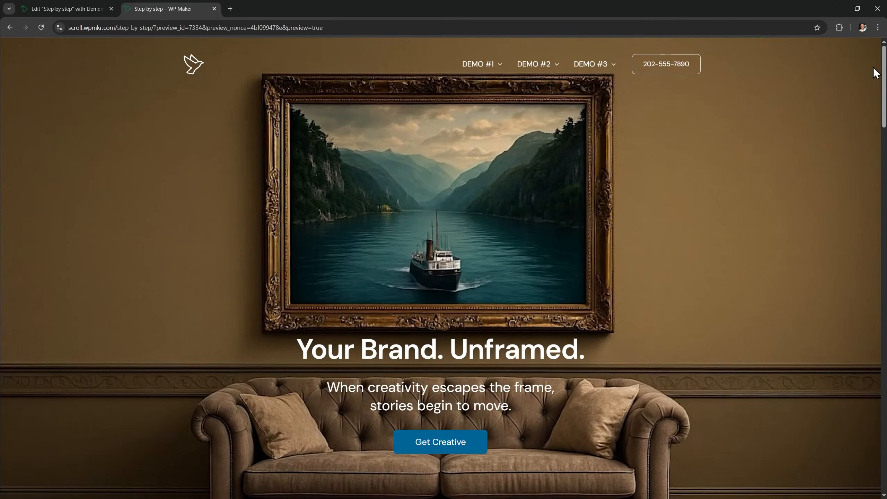
click(75, 14)
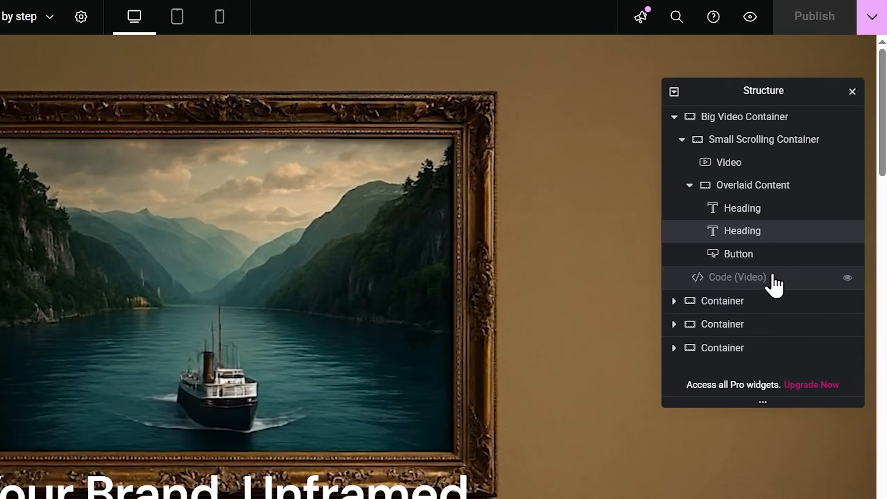
Duplicate the Code (Video) widget and rename the copy Code (Header)
right_click(772, 280)
click(751, 321)
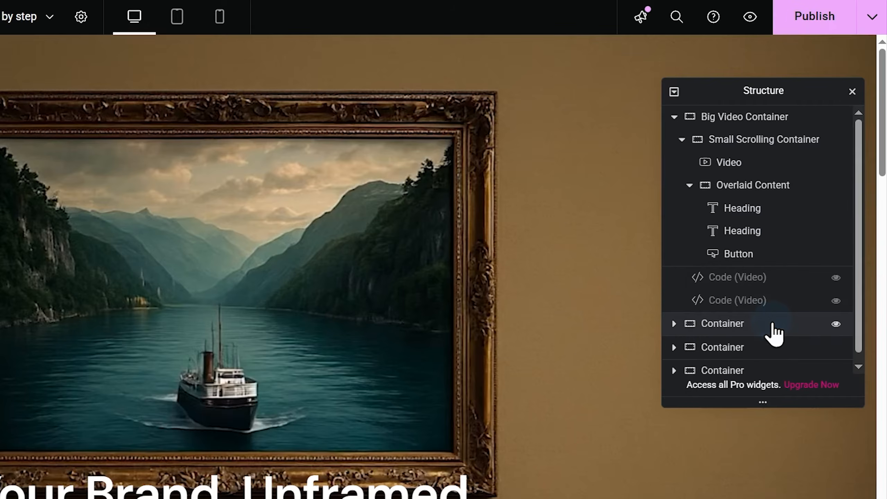
double_click(744, 301)
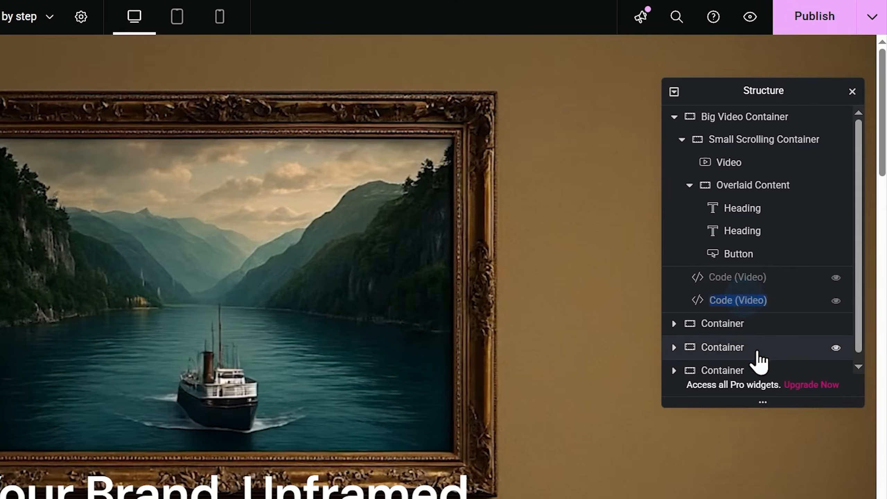
text(Code (Header))
key(Return)
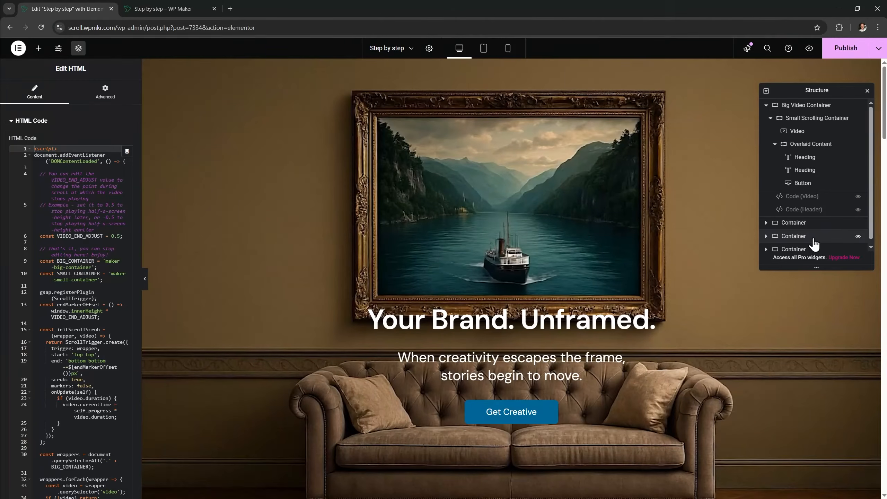
Replace the widget's HTML code with the 2-code-header.txt script, then view the page preview
key(alt+Tab)
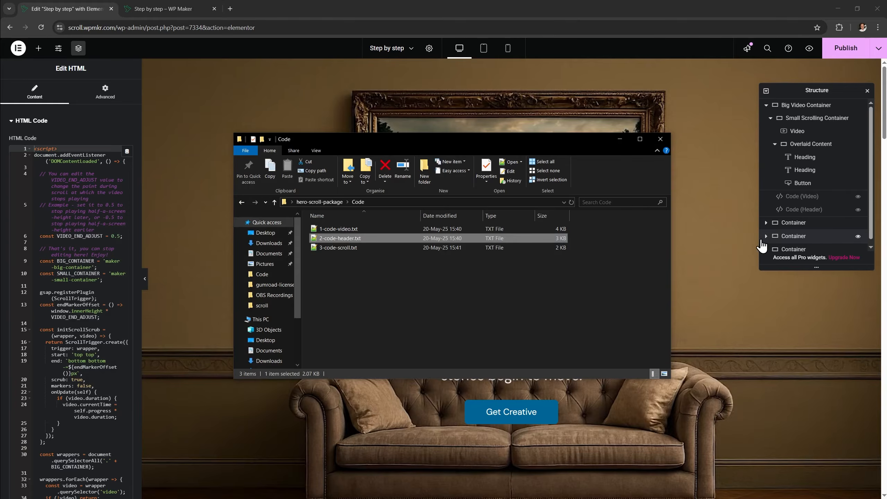
double_click(424, 238)
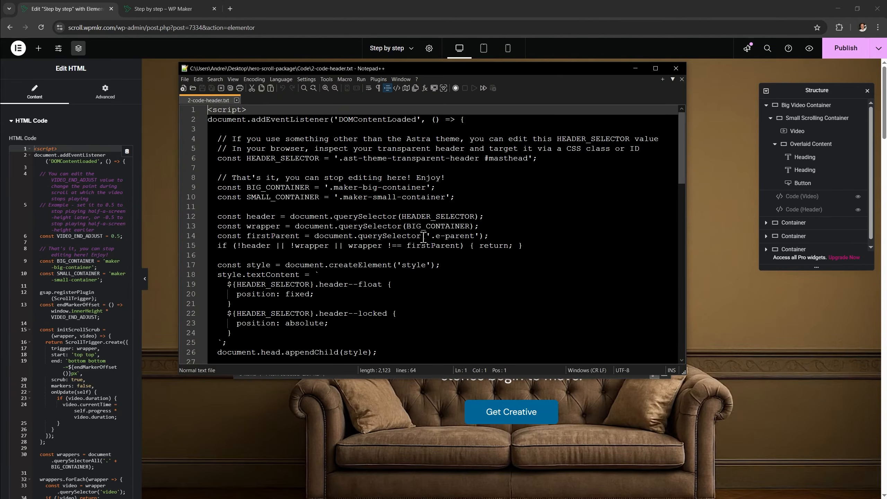
click(424, 236)
key(ctrl+a)
key(ctrl+c)
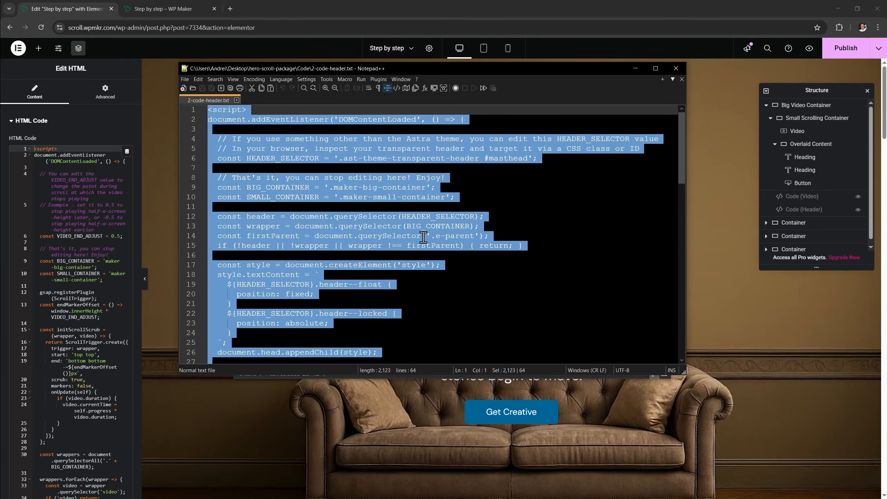
click(803, 209)
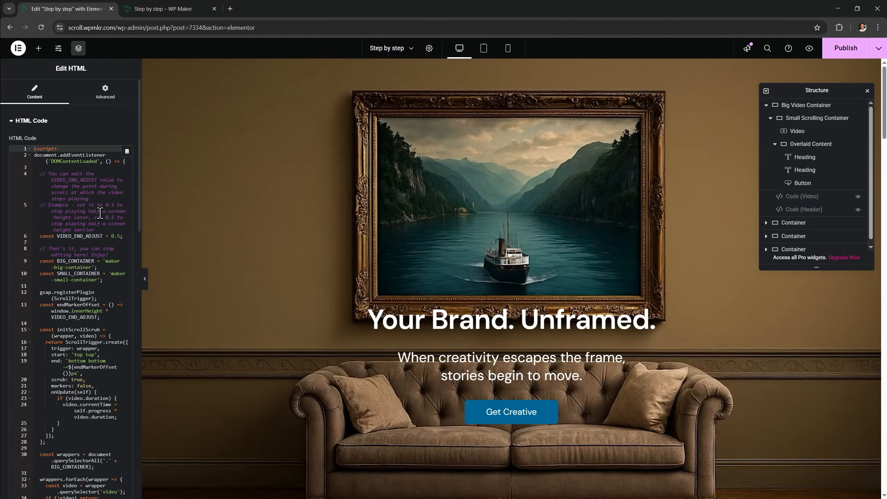
key(ctrl+a)
key(ctrl+v)
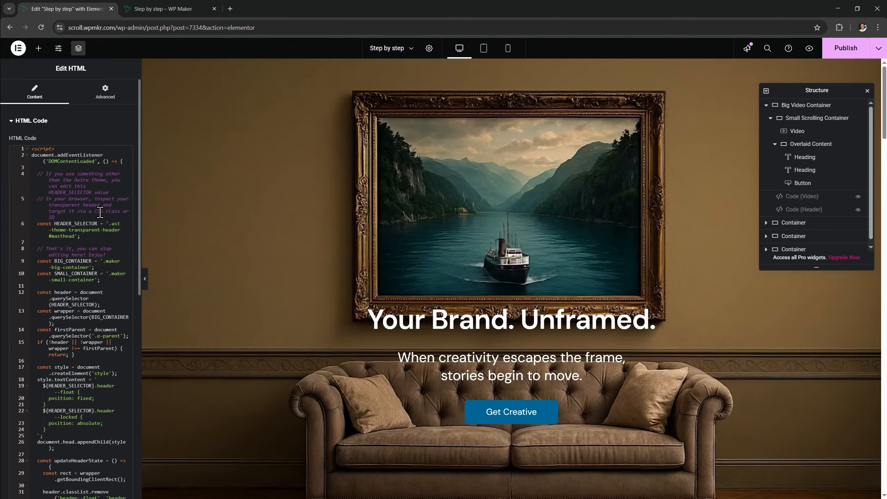
click(158, 10)
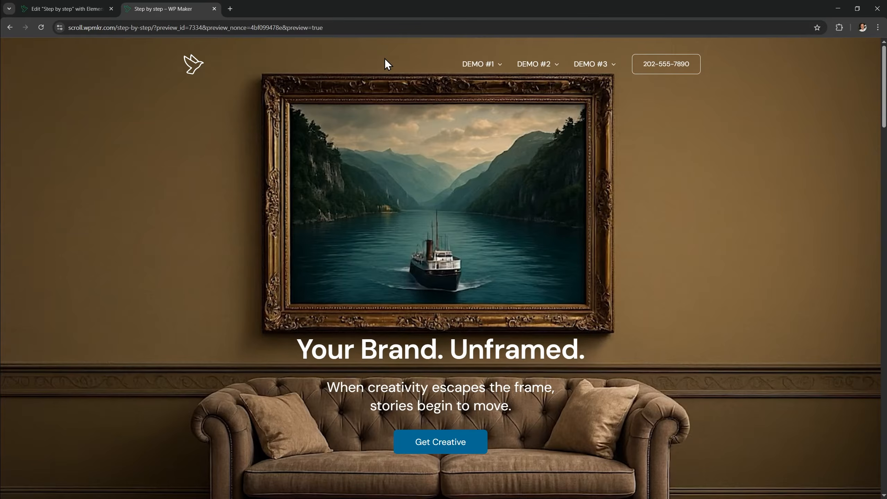
Highlight the HEADER_SELECTOR line of the header script and publish the page
click(84, 9)
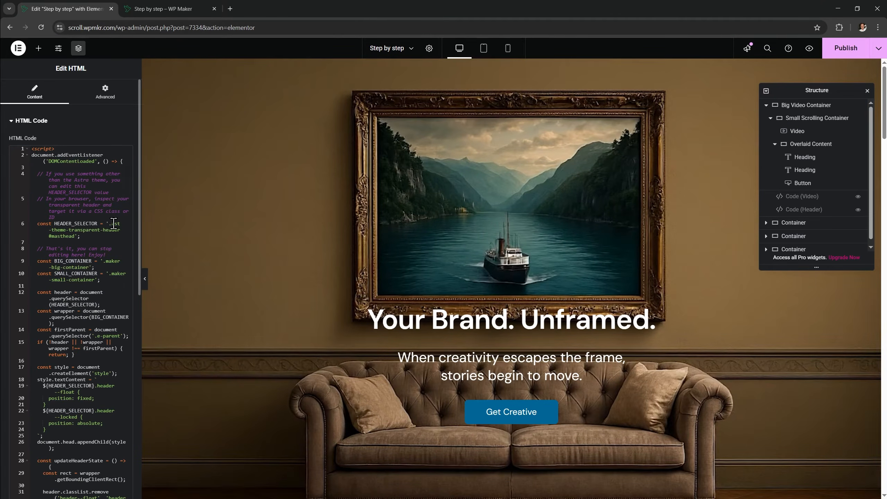
triple_click(87, 236)
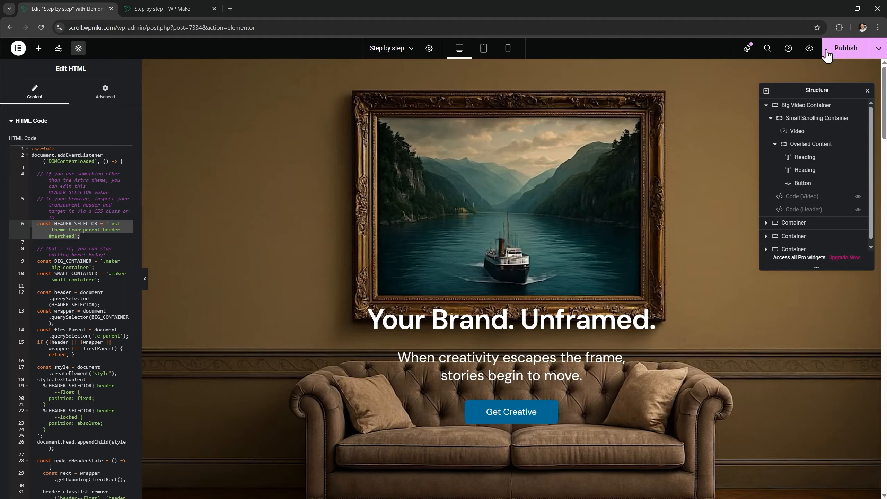
click(840, 48)
Scroll the preview down and back up to watch the header hide, then try Get Creative
click(188, 8)
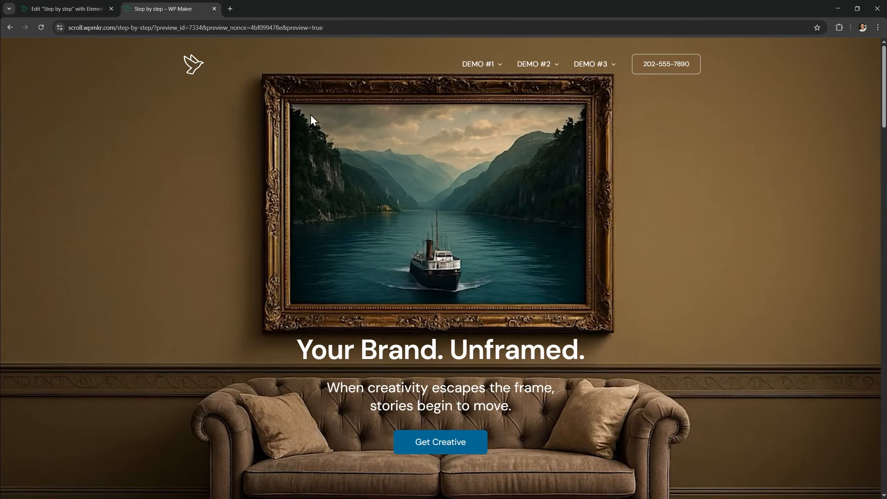
scroll(702, 200, down, 5)
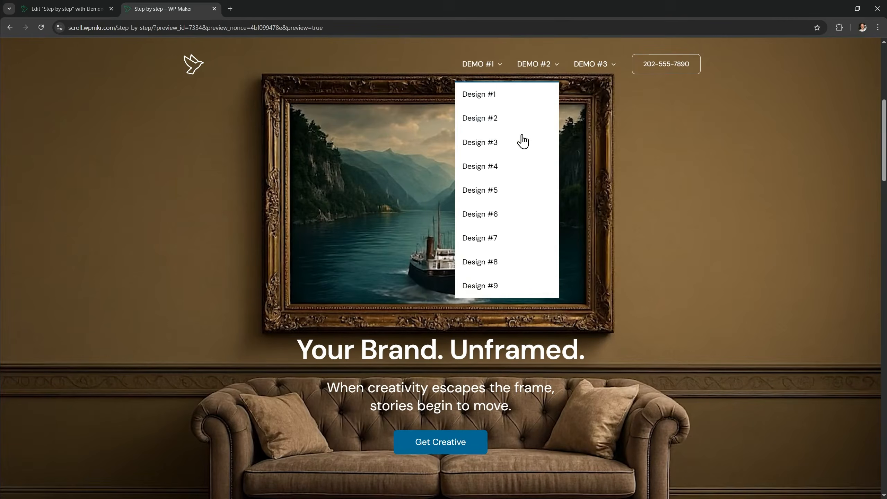
scroll(880, 153, down, 5)
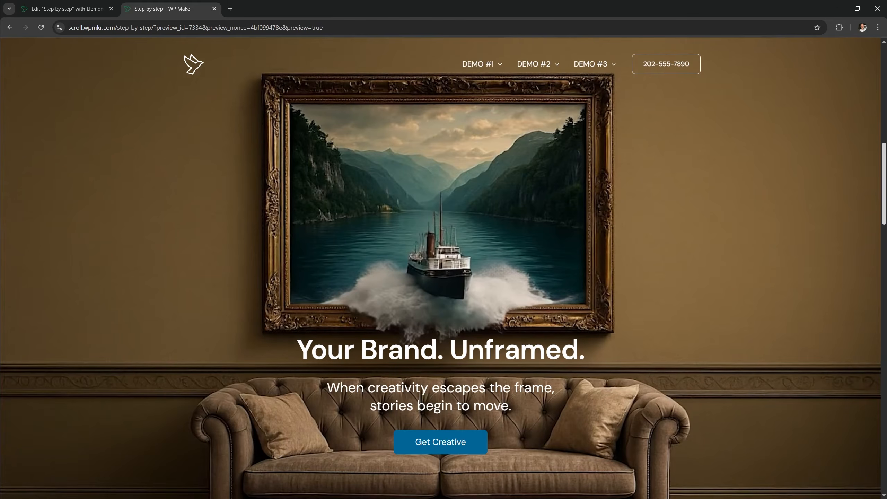
scroll(443, 268, down, 5)
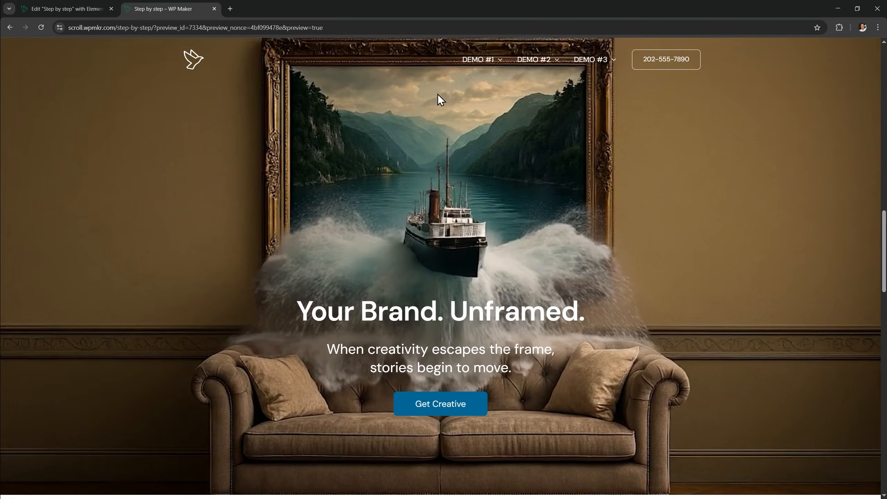
mouse_move(482, 60)
scroll(648, 172, up, 5)
scroll(662, 139, up, 5)
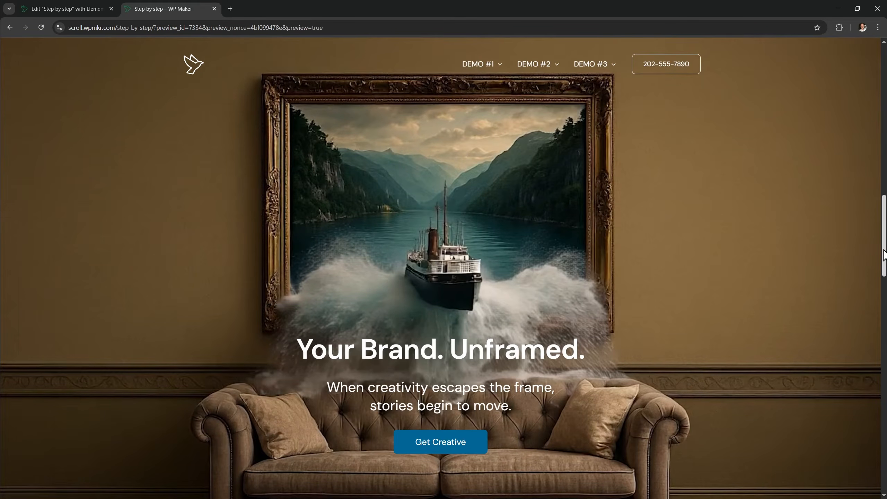
click(455, 449)
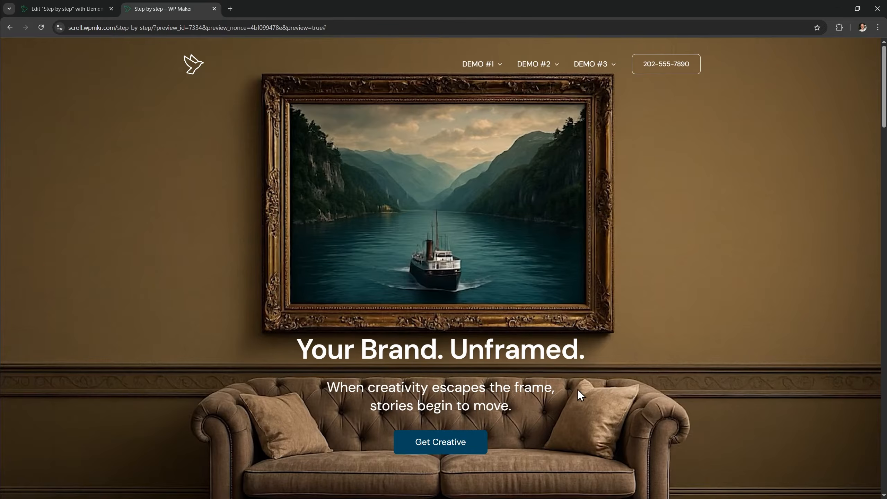
Set the Get Creative button's link to #start
click(99, 12)
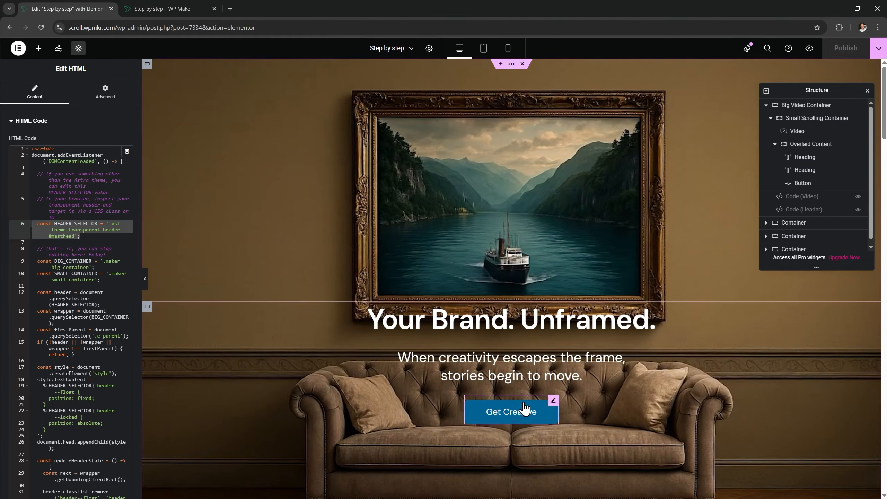
click(553, 401)
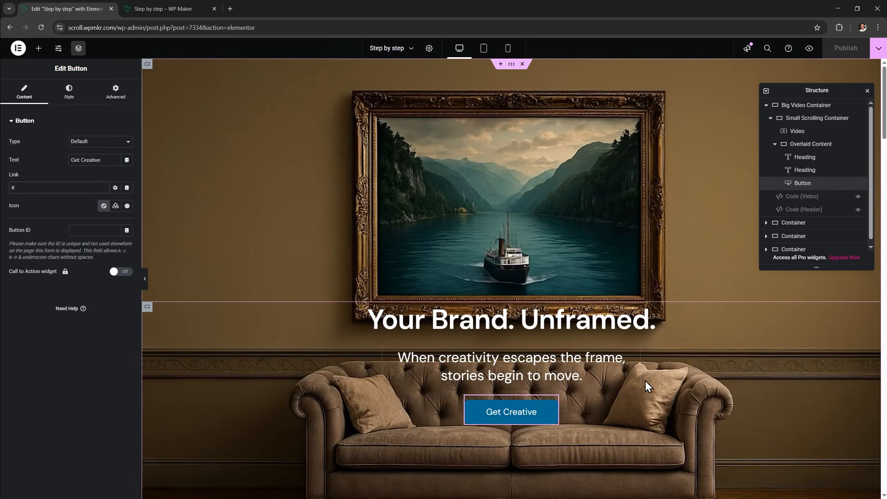
scroll(644, 384, down, 5)
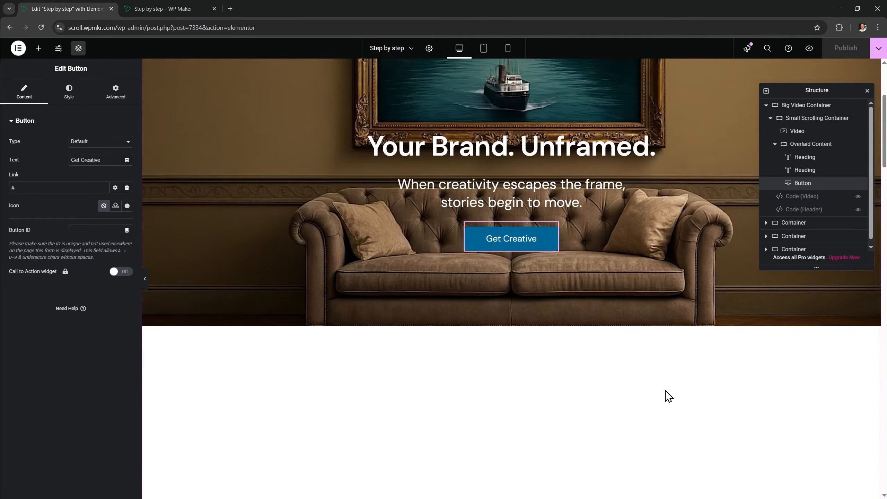
scroll(665, 391, up, 5)
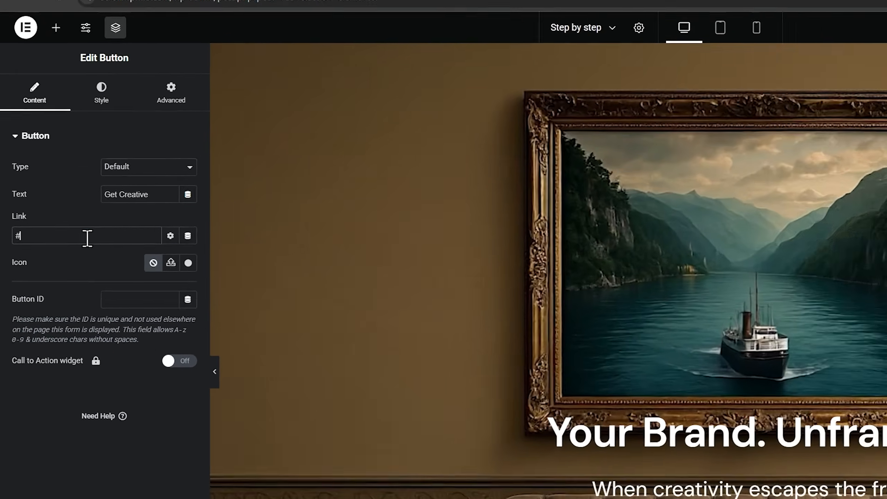
text(start)
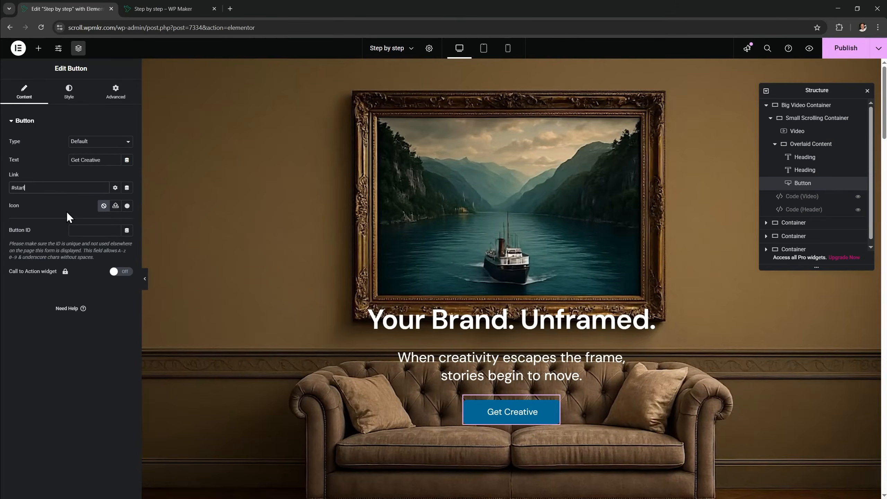
Give the Problems I can help with container the CSS ID start
scroll(415, 351, down, 10)
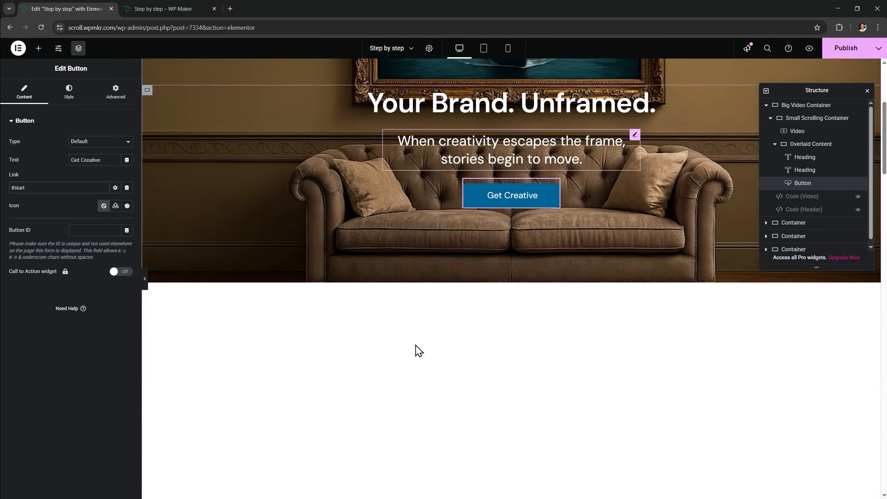
scroll(452, 359, down, 8)
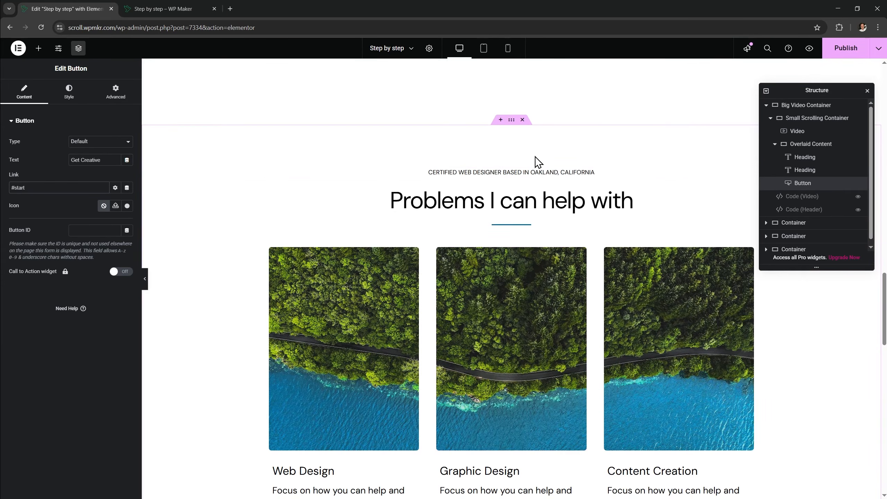
click(511, 122)
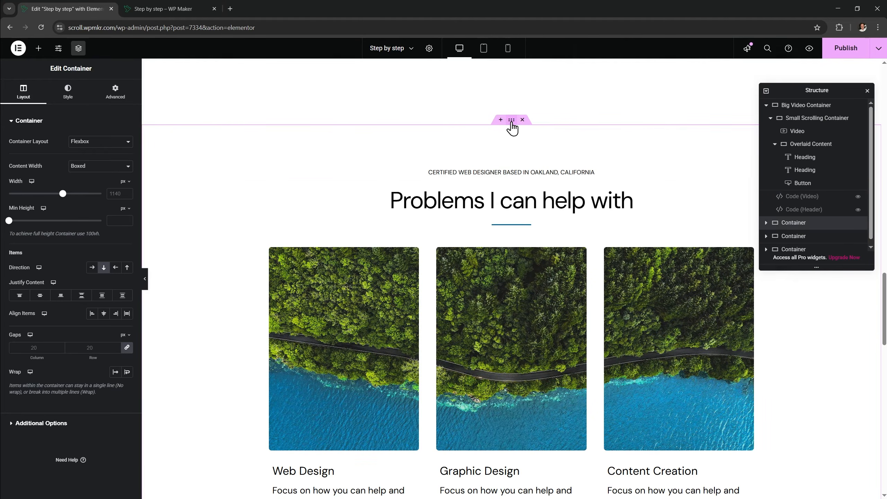
click(116, 91)
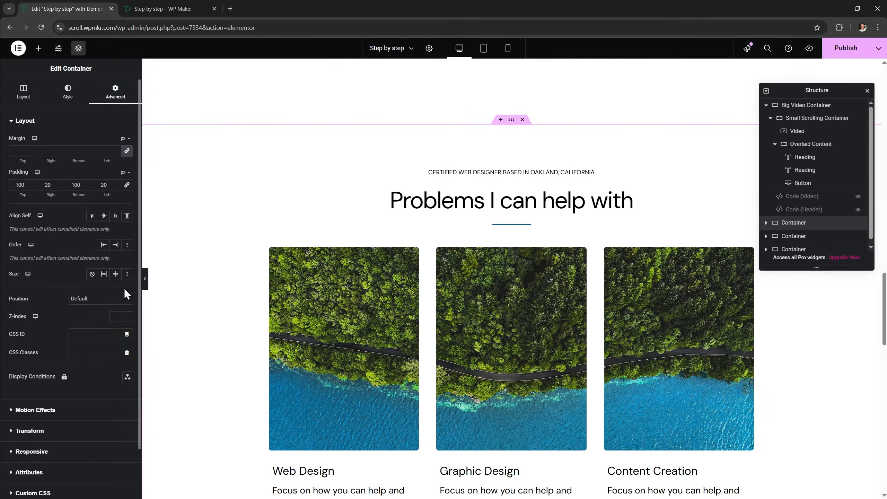
text(start)
Publish, then verify in the preview that Get Creative jumps to Problems I can help with
click(838, 51)
click(170, 10)
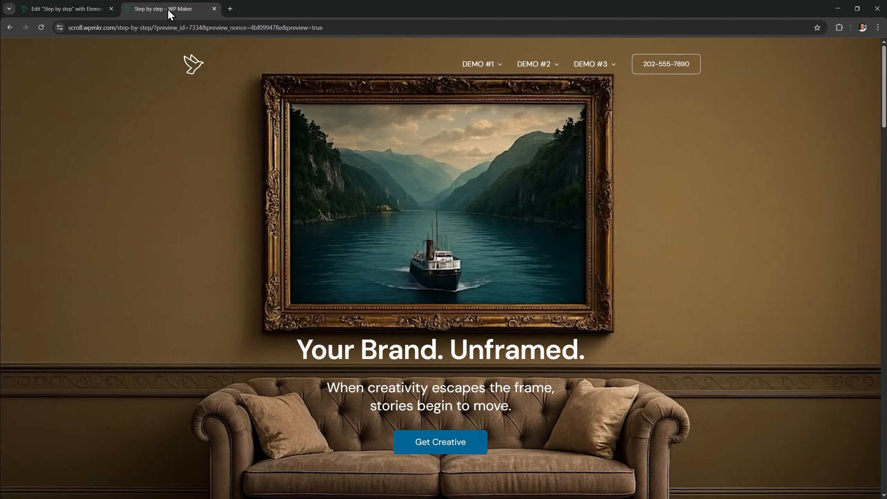
click(449, 452)
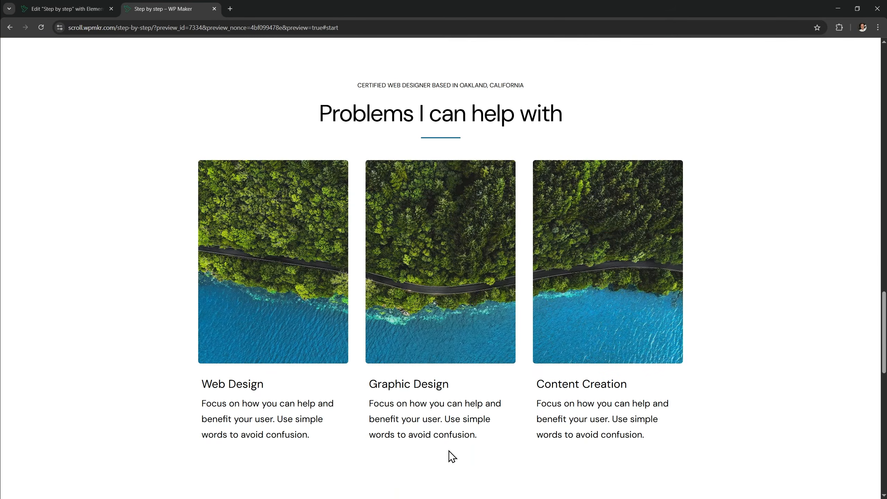
scroll(615, 366, up, 8)
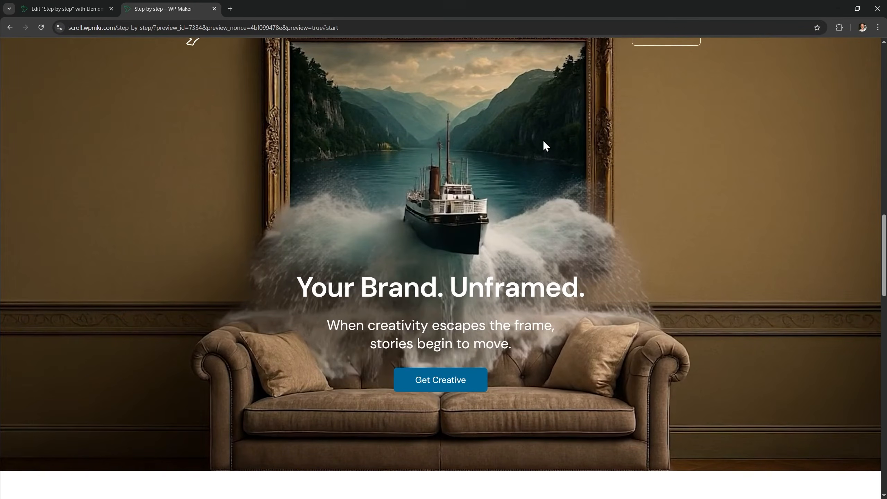
scroll(585, 321, down, 2)
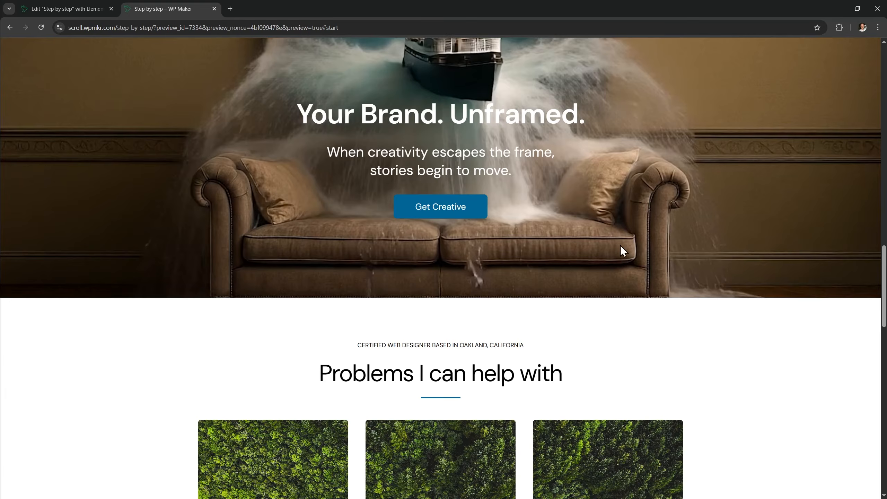
scroll(620, 250, up, 4)
scroll(596, 248, up, 2)
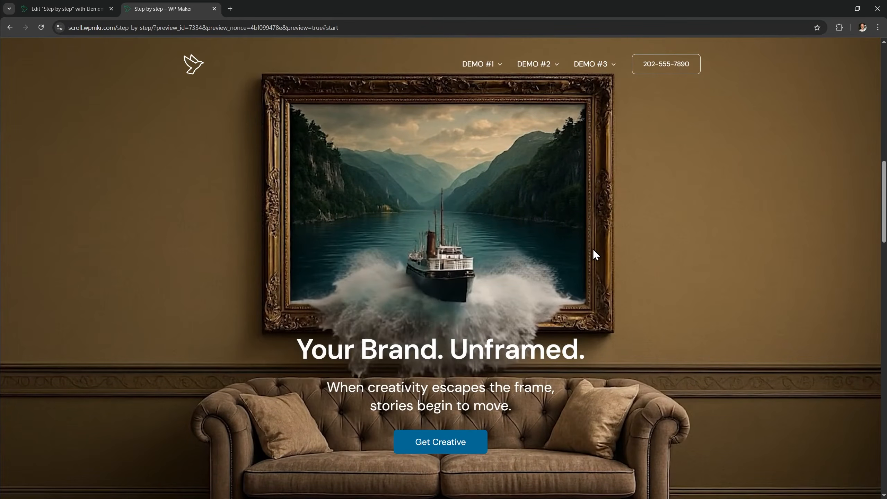
click(66, 12)
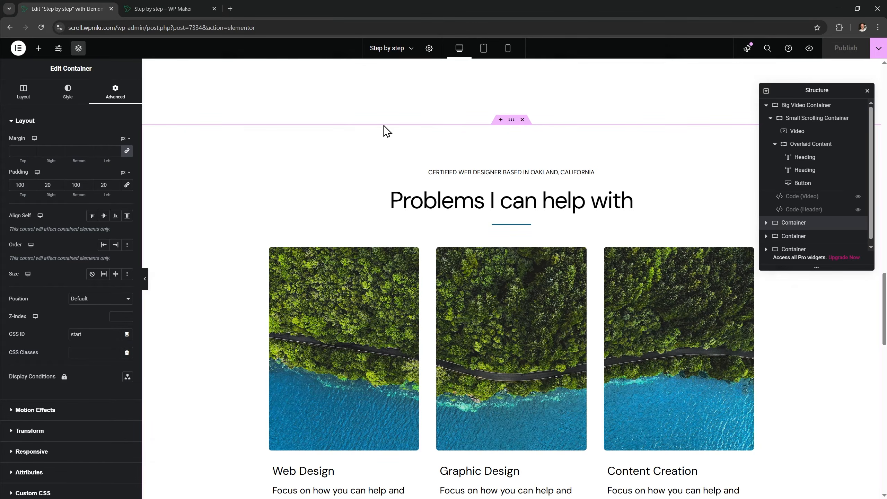
Duplicate the Code (Header) widget and rename the copy Code (Scroll)
click(805, 209)
right_click(806, 211)
click(800, 232)
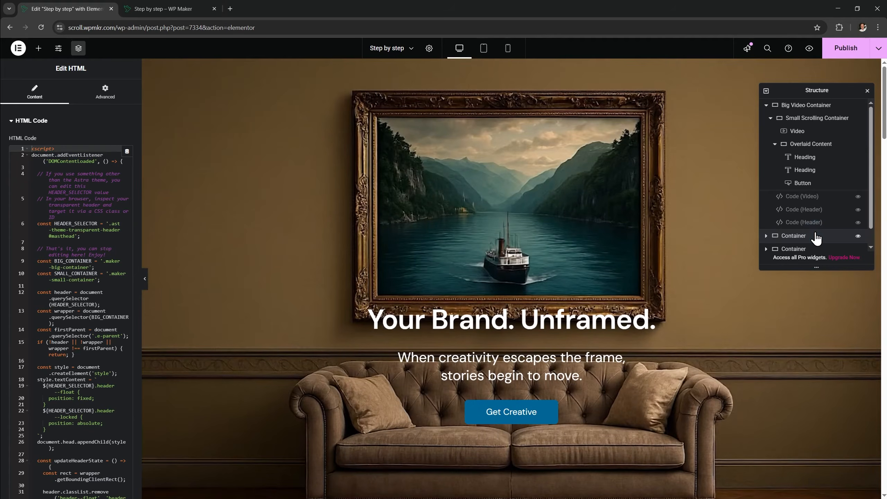
double_click(805, 222)
text(Code ()
Replace Code (Scroll)'s HTML with the 3-code-scroll.txt script and view the page preview
key(alt+Tab)
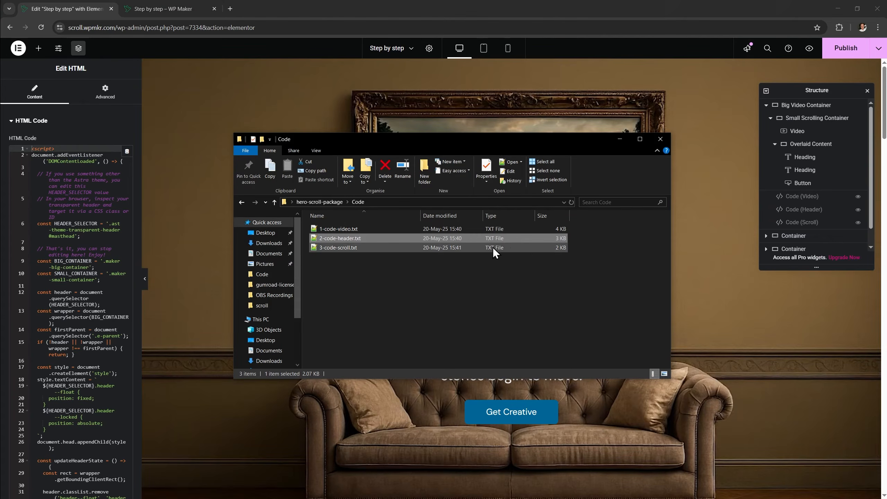
click(399, 247)
double_click(399, 247)
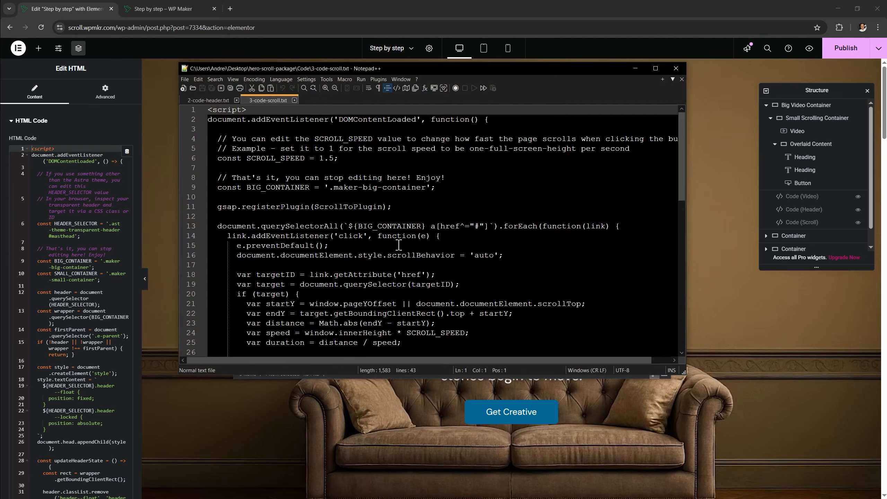
key(ctrl+a)
click(802, 222)
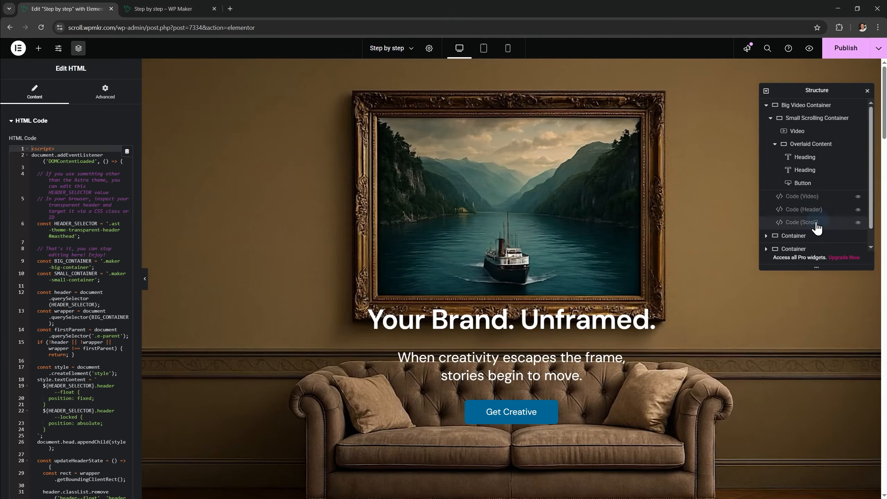
click(127, 212)
key(ctrl+a)
key(ctrl+v)
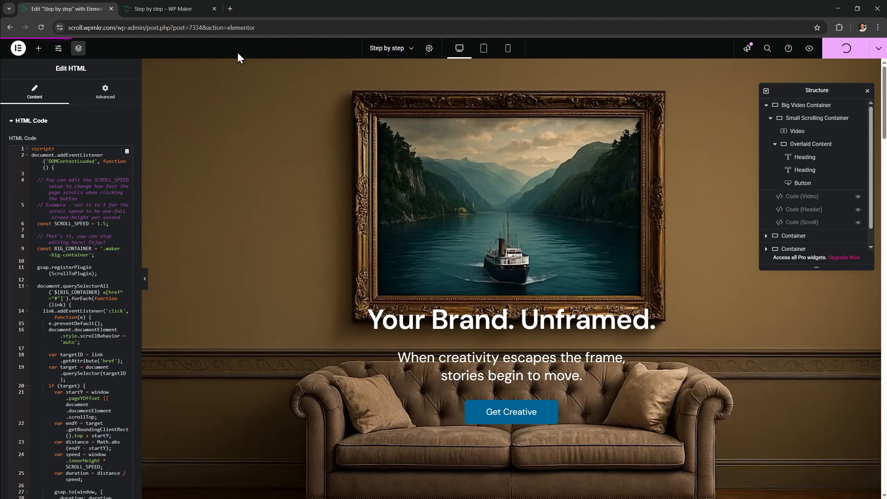
click(198, 13)
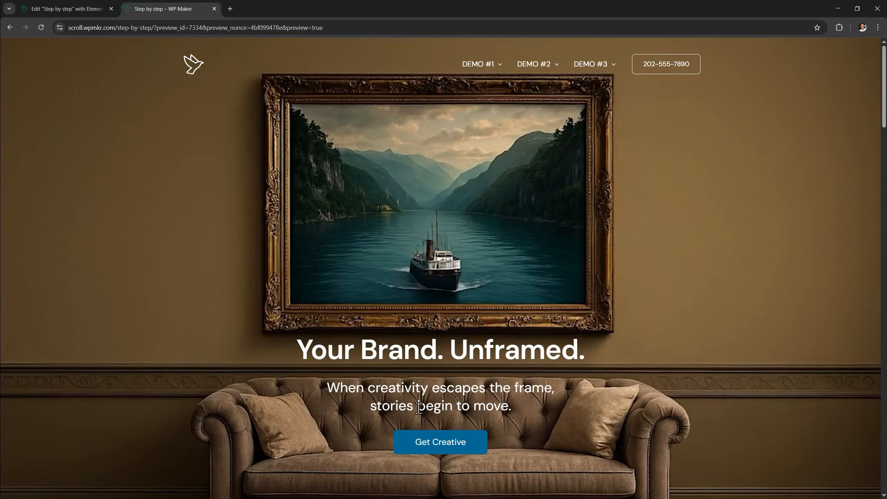
Test how fast Get Creative scrolls in the preview with SCROLL_SPEED at 1.5
click(445, 441)
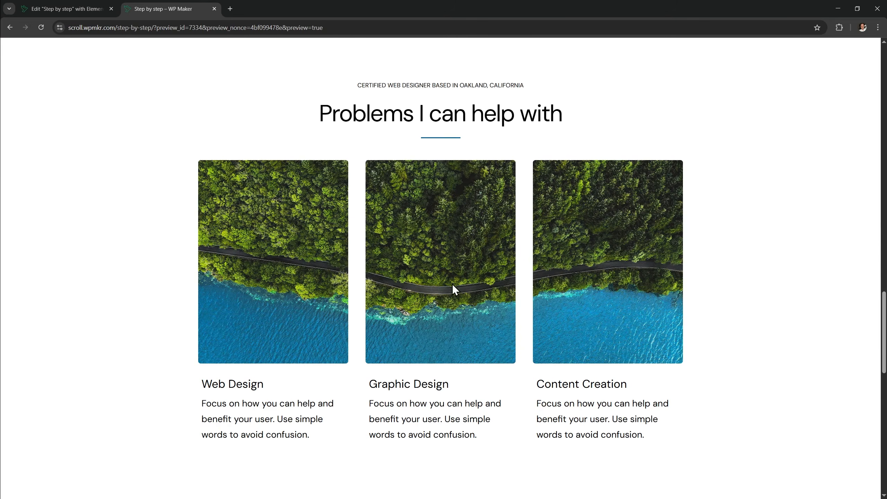
scroll(453, 289, up, 10)
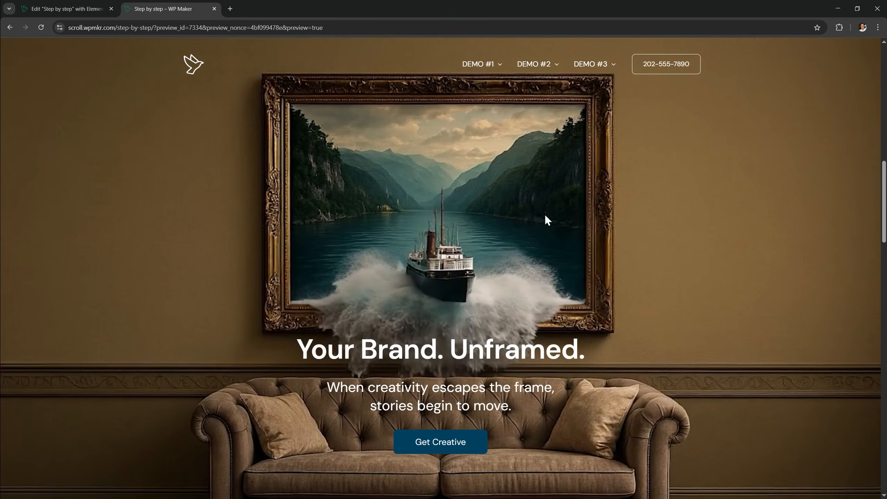
click(73, 10)
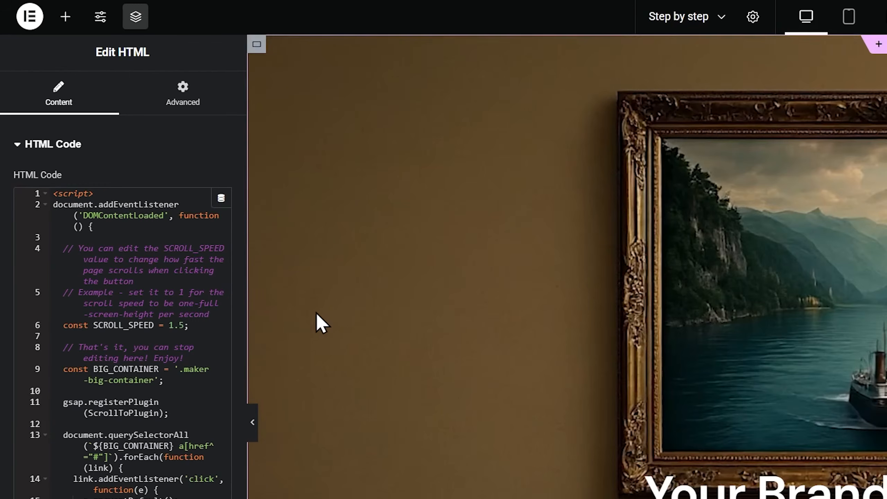
Change SCROLL_SPEED to 2.5, save, and check the faster jump in the preview
click(180, 324)
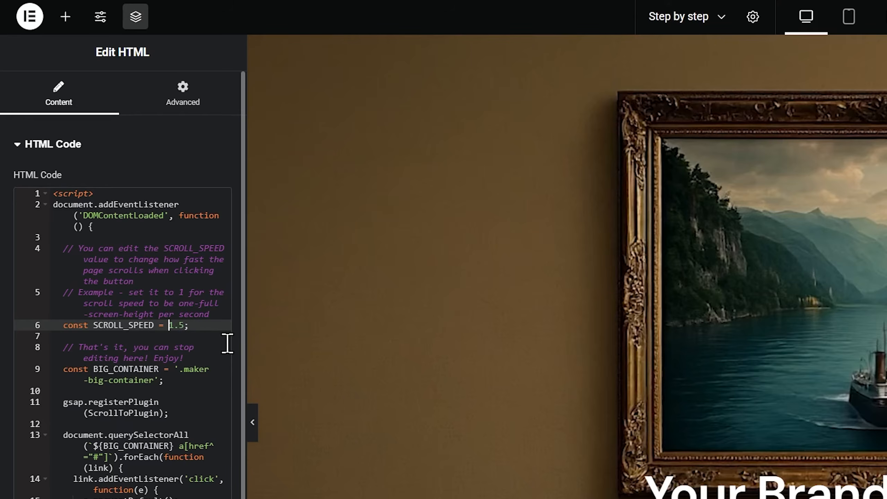
key(Delete)
text(2)
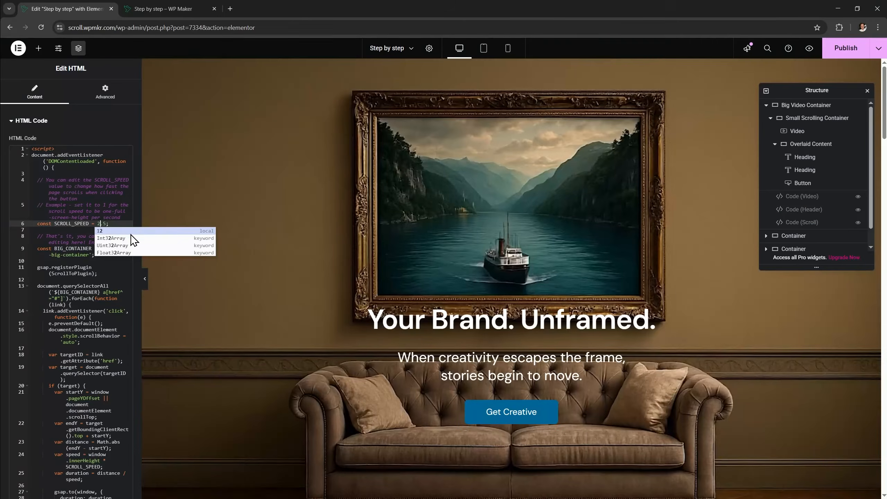
key(ctrl+s)
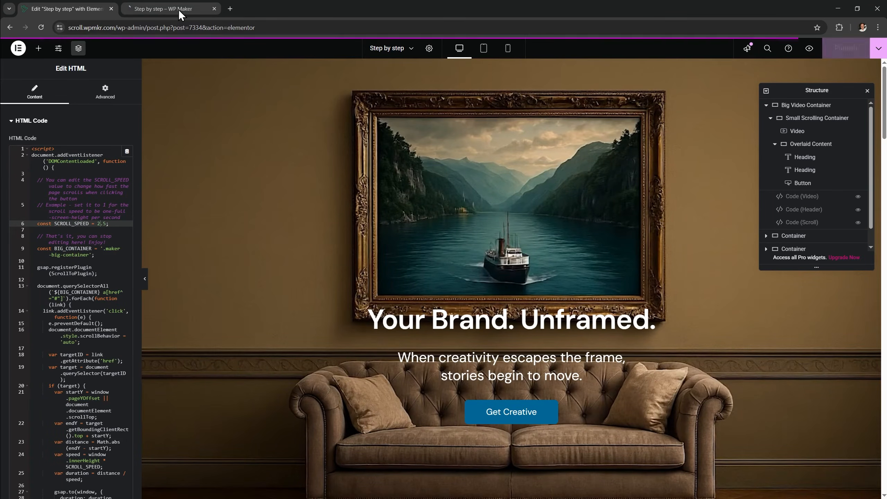
click(179, 9)
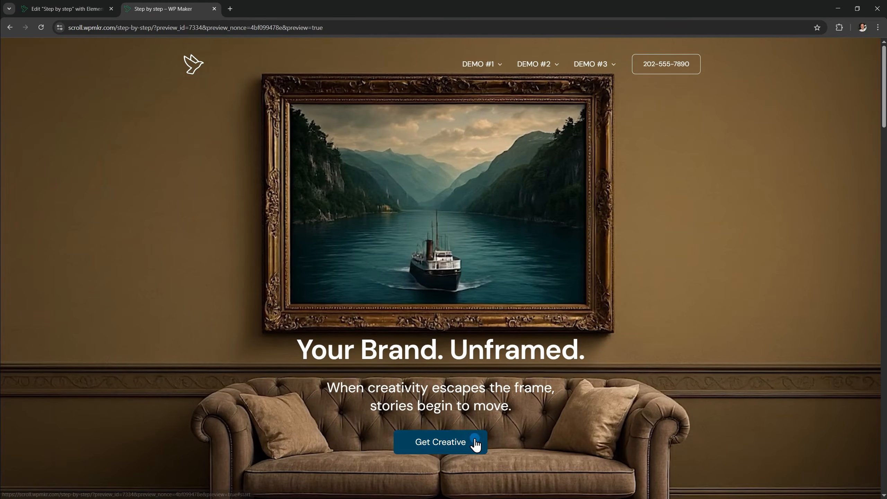
scroll(506, 445, down, 10)
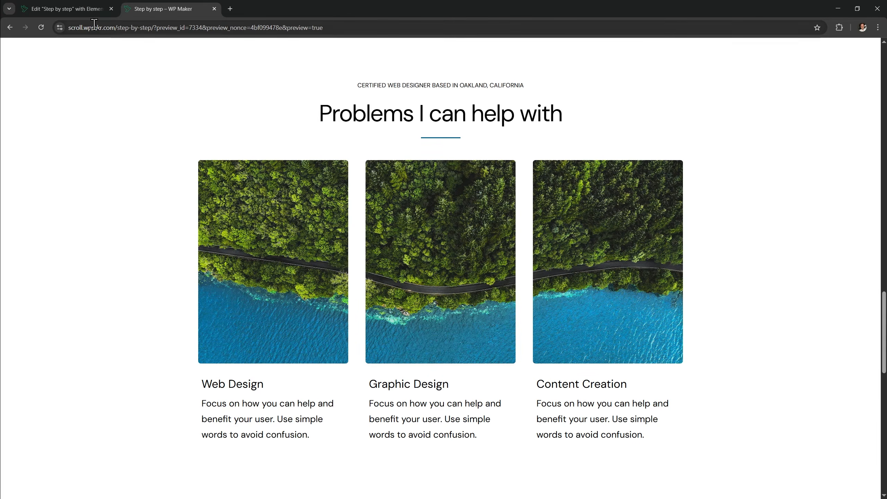
click(86, 13)
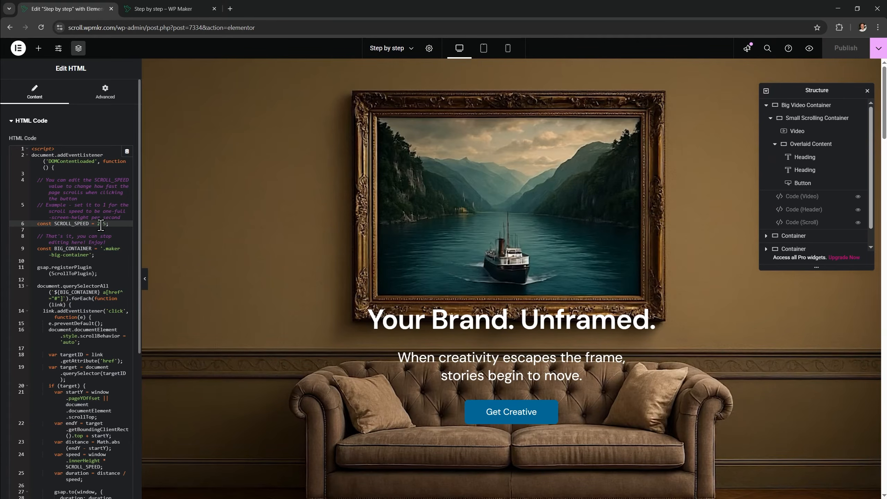
Set SCROLL_SPEED back to 1.5 in the scroll script
key(Delete)
text(1)
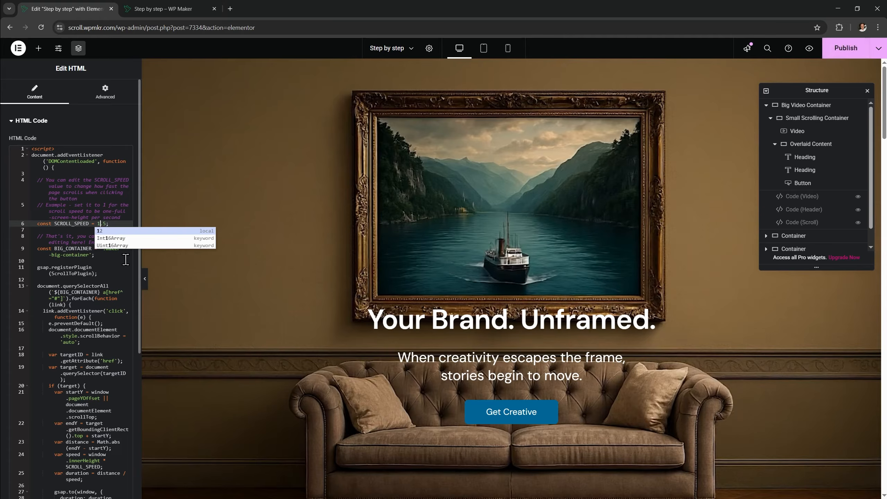
click(125, 259)
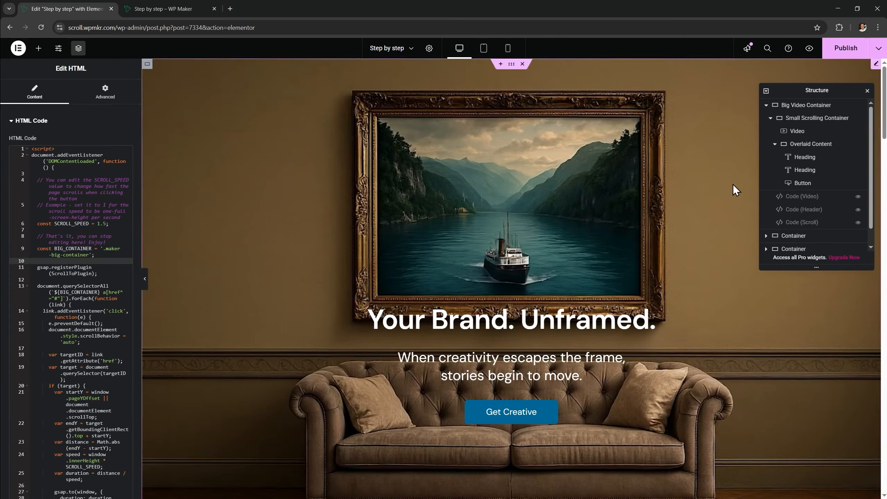
Set the Big Video Container's Min Height to 900 vh and publish
click(805, 107)
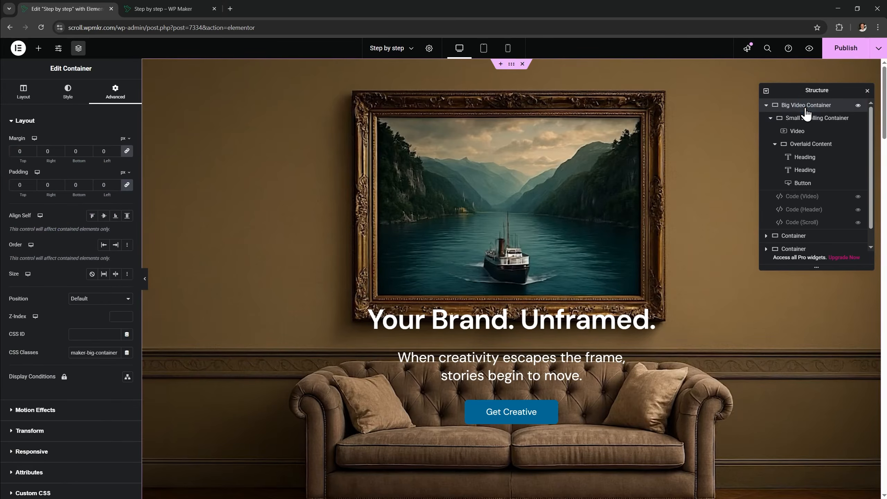
click(25, 94)
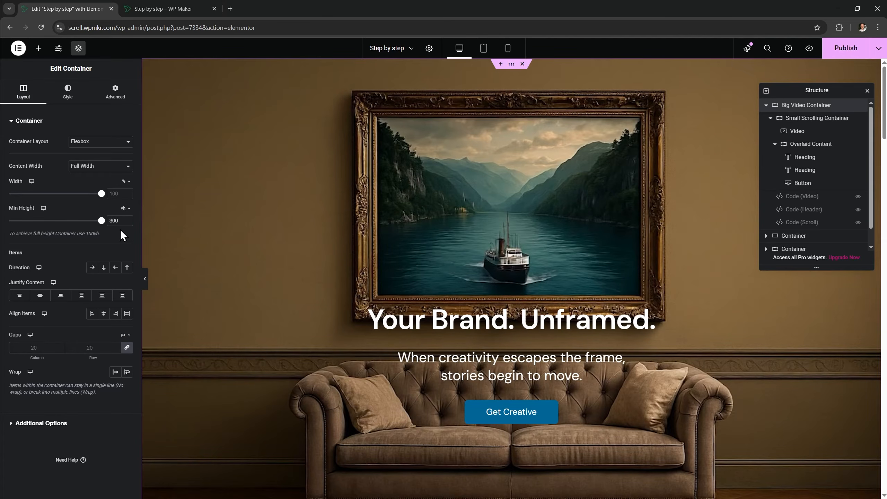
drag(884, 121, 883, 291)
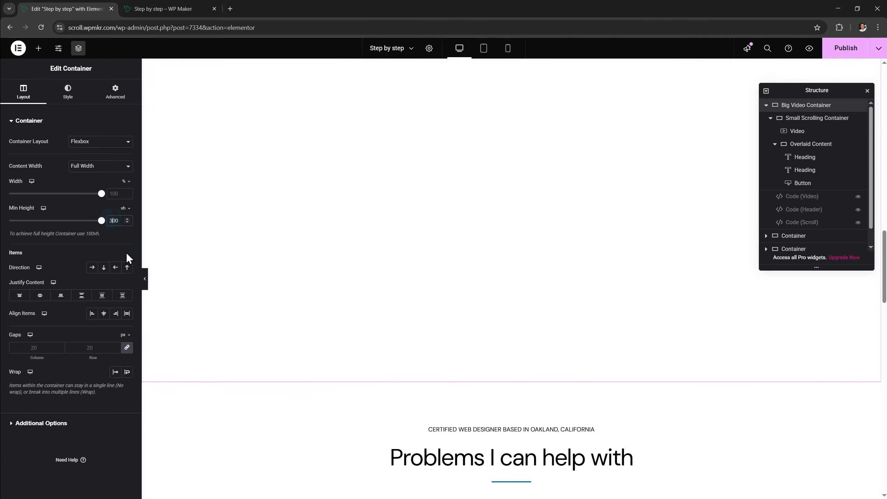
text(9)
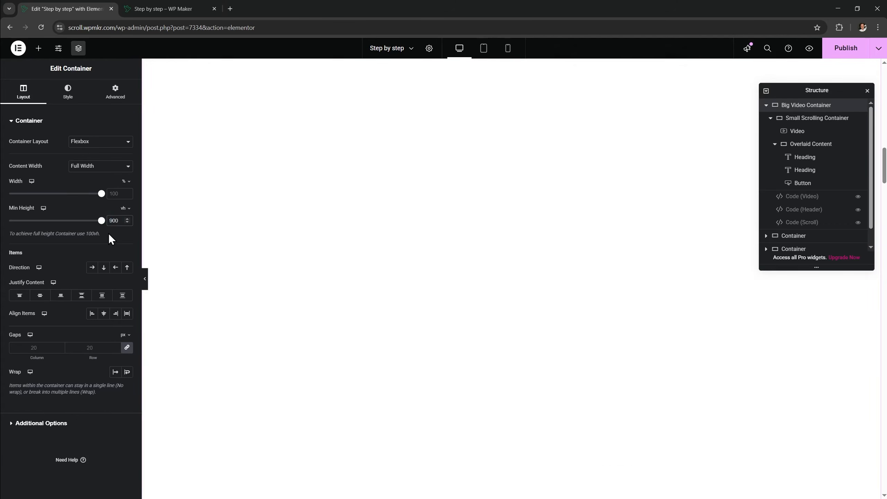
click(845, 51)
click(177, 11)
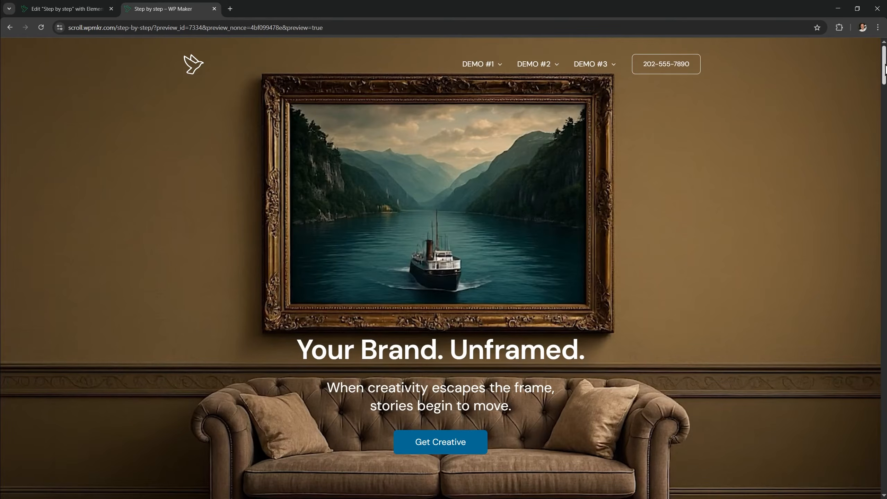
mouse_move(884, 67)
mouse_down()
mouse_move(876, 416)
mouse_move(885, 304)
mouse_up()
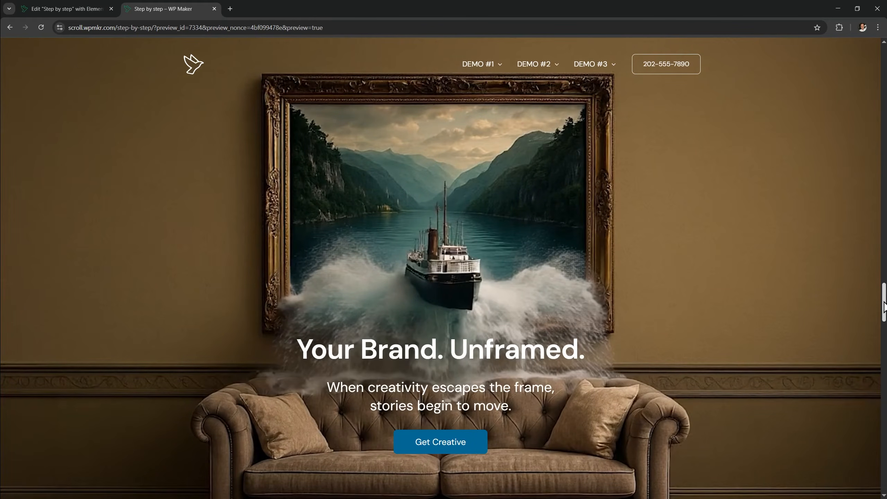
click(75, 13)
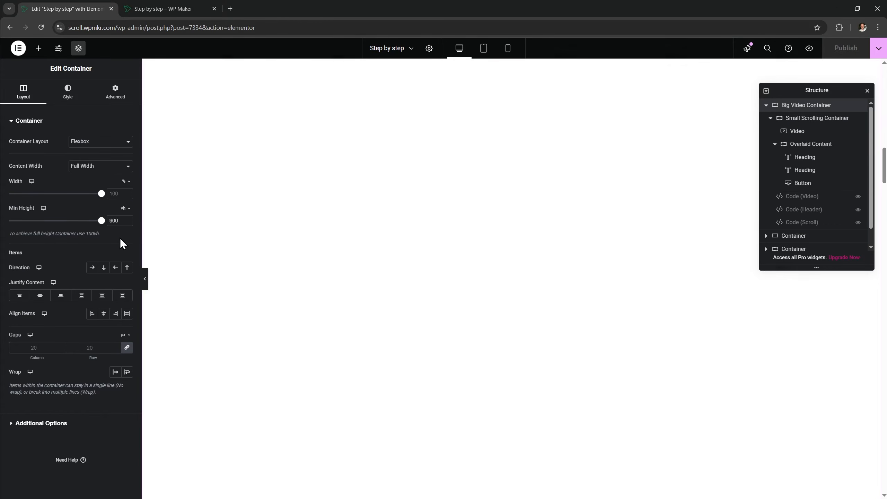
Change the Big Video Container's Min Height value from 900 to 300 vh
double_click(111, 220)
key(BackSpace)
text(3)
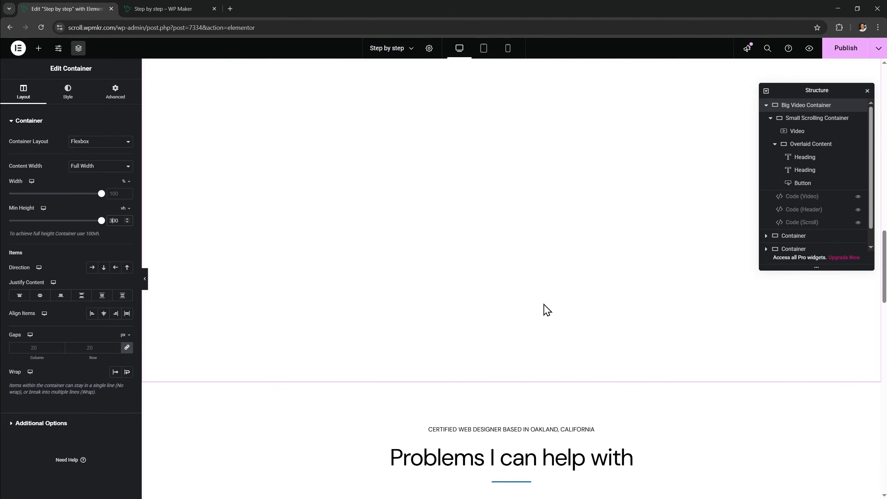
Set VIDEO_END_ADJUST to 0, publish, and scroll through the live preview
click(808, 202)
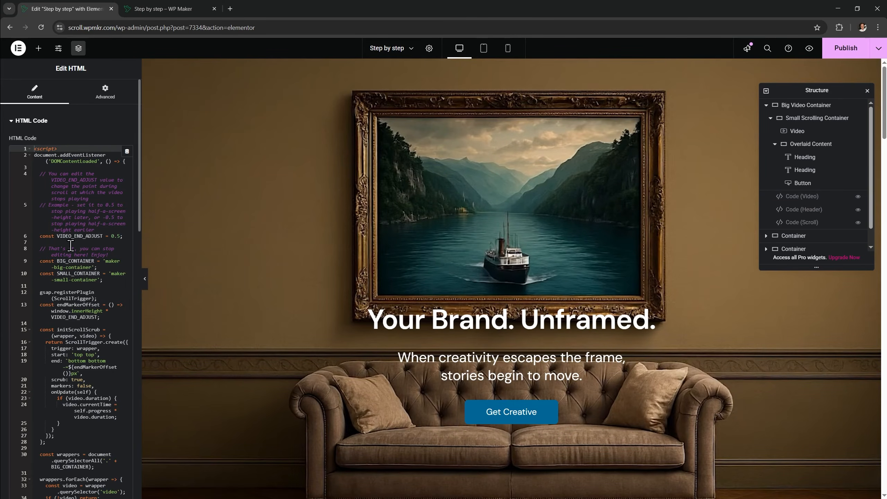
drag(57, 236, 98, 236)
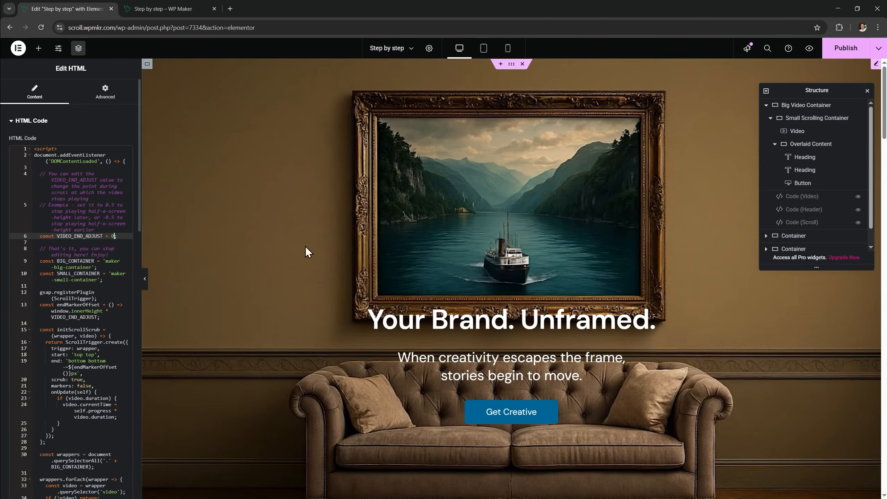
click(845, 48)
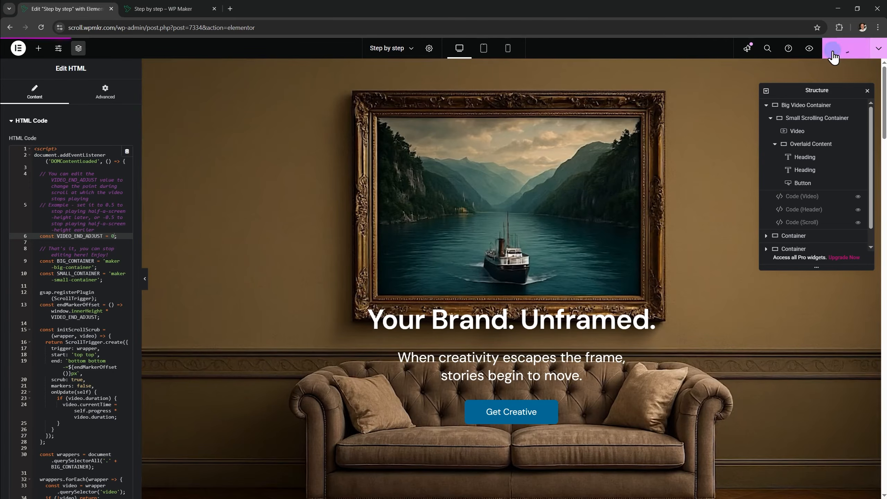
click(177, 13)
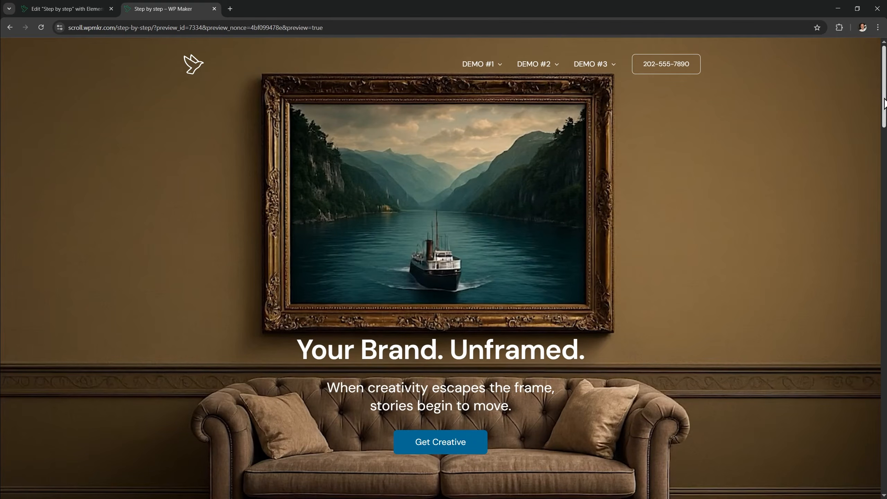
drag(884, 101, 883, 282)
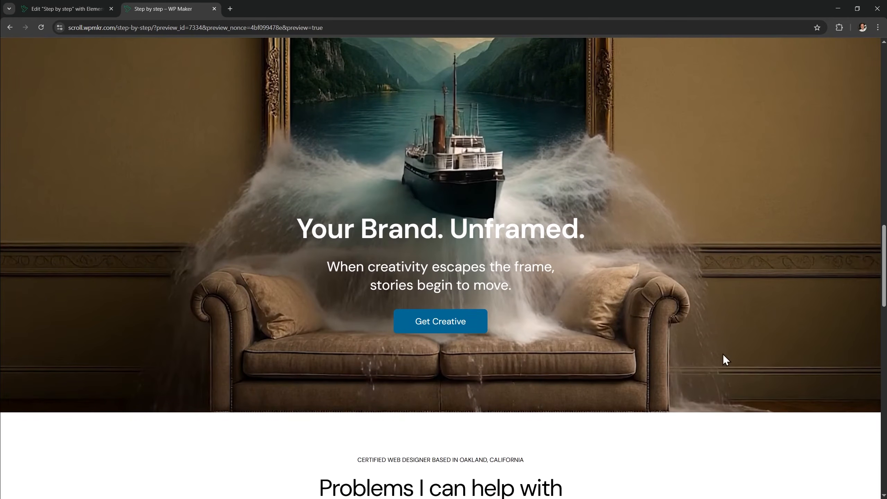
click(86, 13)
Restore VIDEO_END_ADJUST to 0.5, publish, and reload the preview to check it
text(.5;)
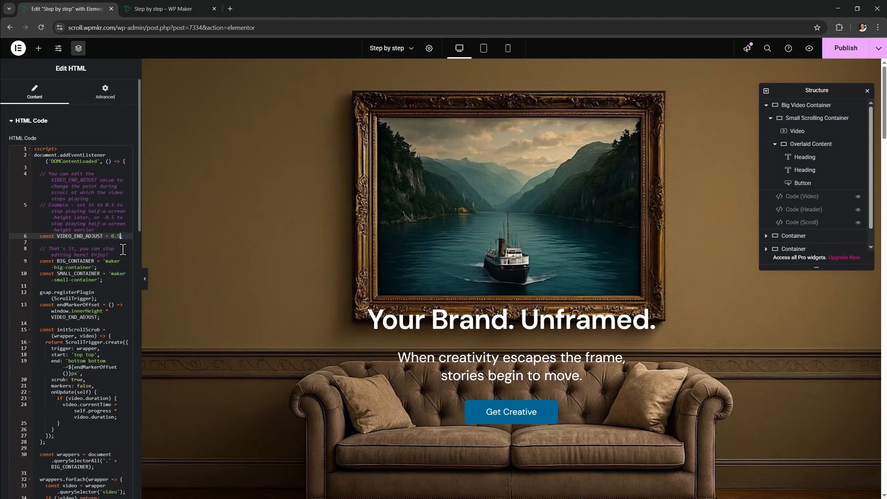
click(845, 48)
click(173, 10)
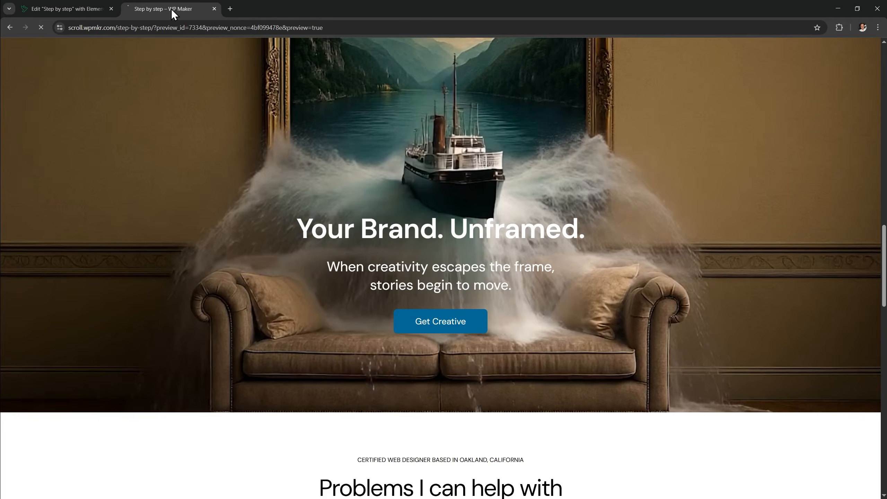
key(F5)
drag(883, 105, 885, 309)
click(79, 7)
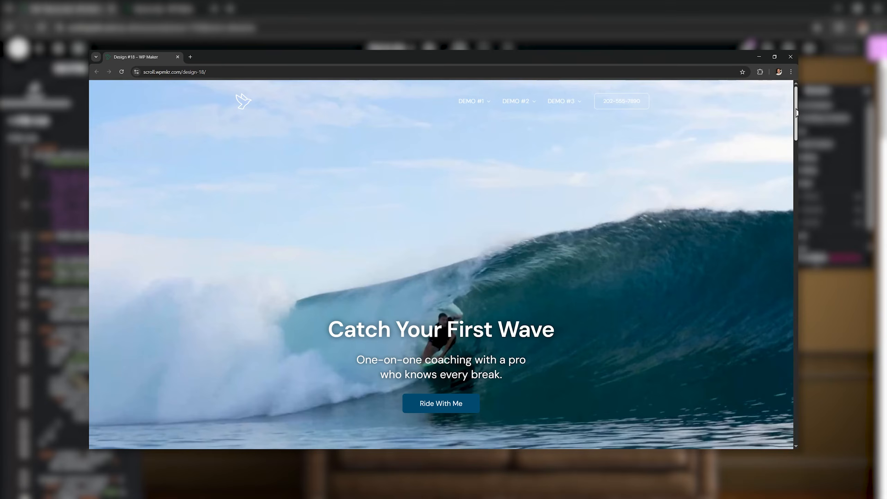
drag(796, 109, 796, 318)
scroll(441, 265, down, 8)
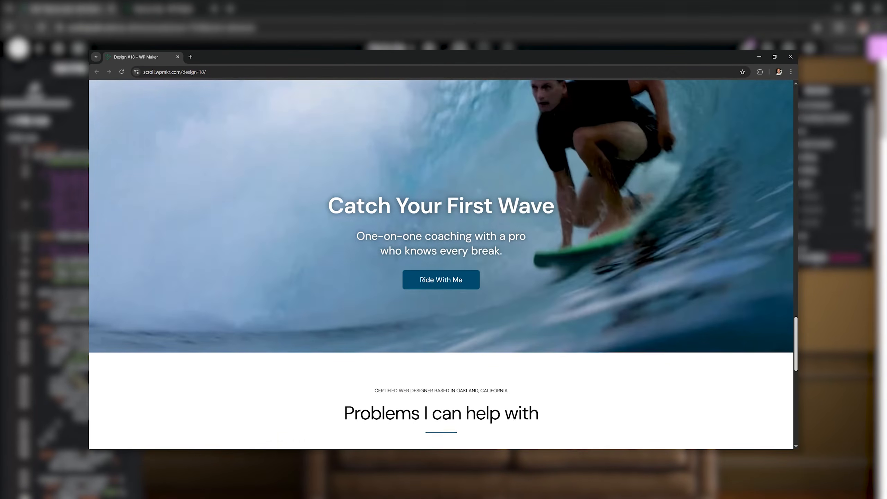
scroll(441, 264, up, 1)
scroll(441, 264, up, 10)
scroll(441, 264, down, 10)
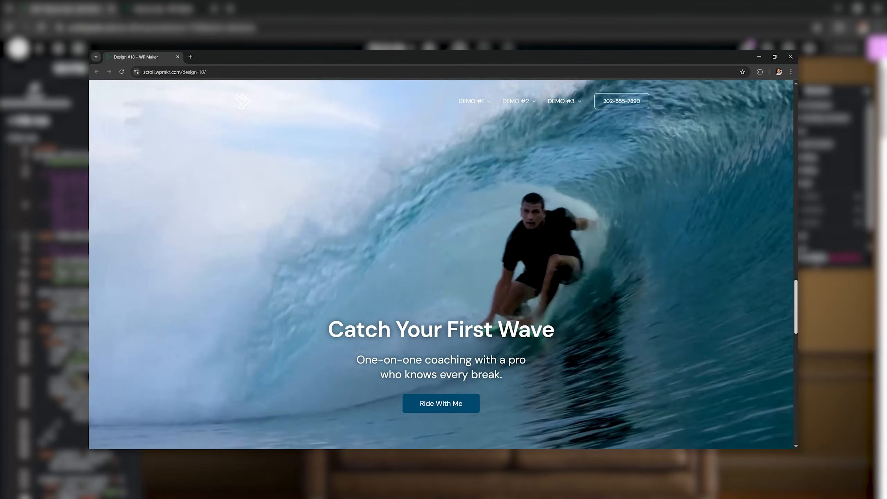
scroll(441, 265, down, 1)
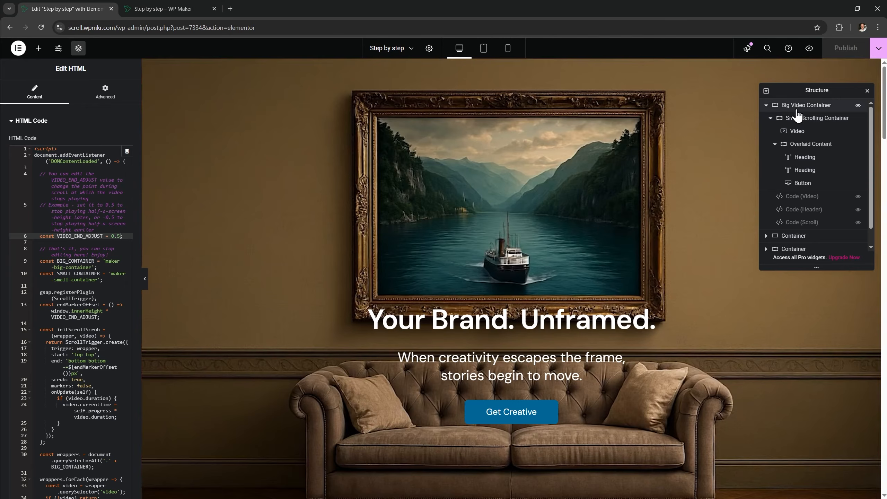
Collapse the Big Video Container and move it below the first Container
click(801, 106)
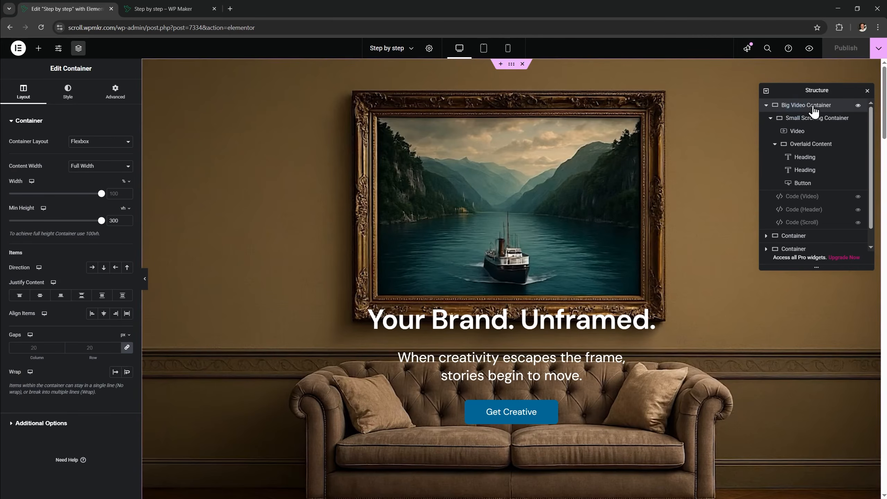
click(766, 105)
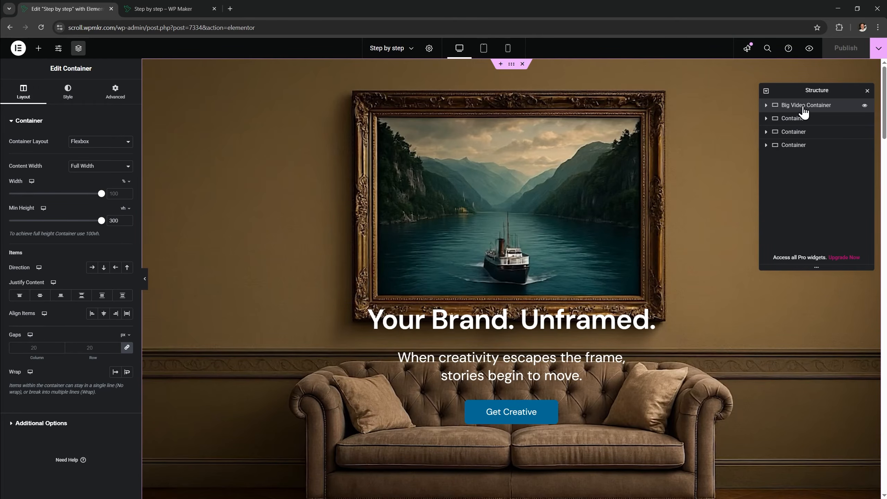
drag(803, 106, 808, 122)
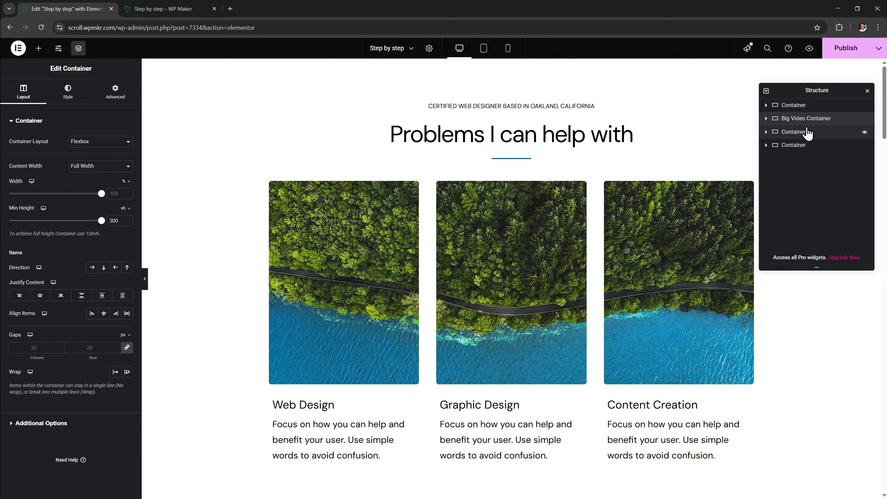
Check the new order in the preview, then move Big Video Container back to the top
click(198, 12)
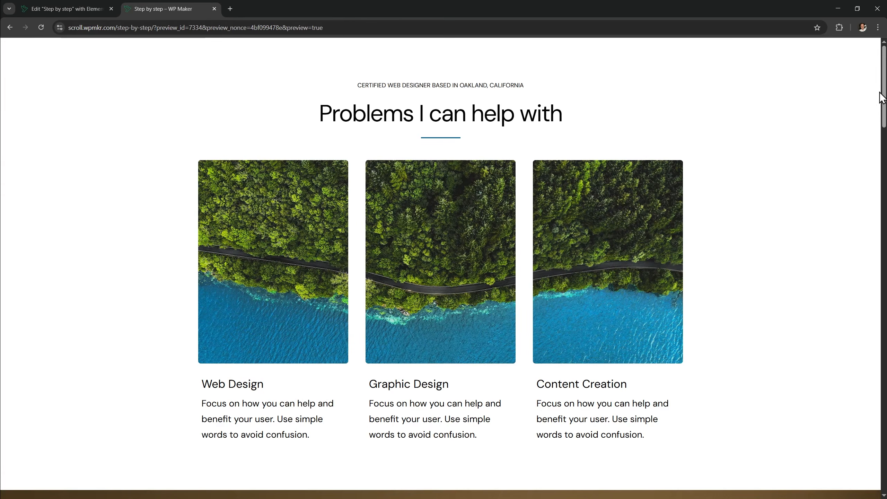
drag(883, 98, 881, 51)
click(79, 11)
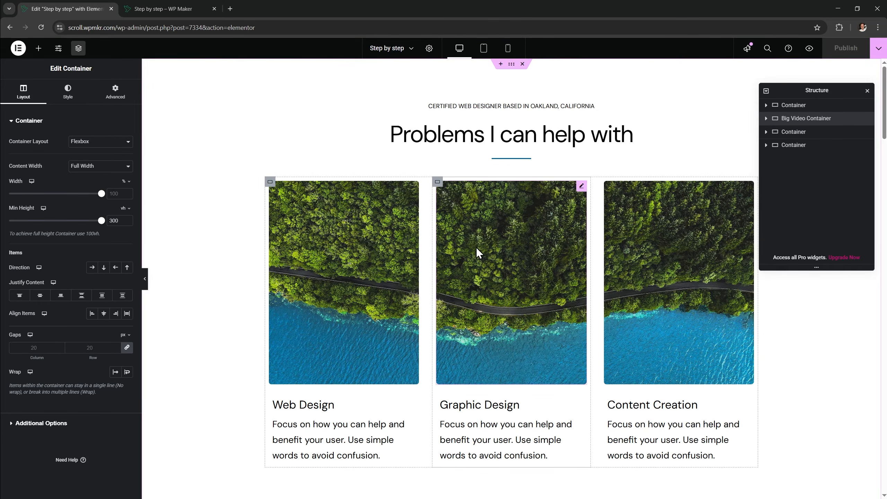
drag(800, 118, 797, 106)
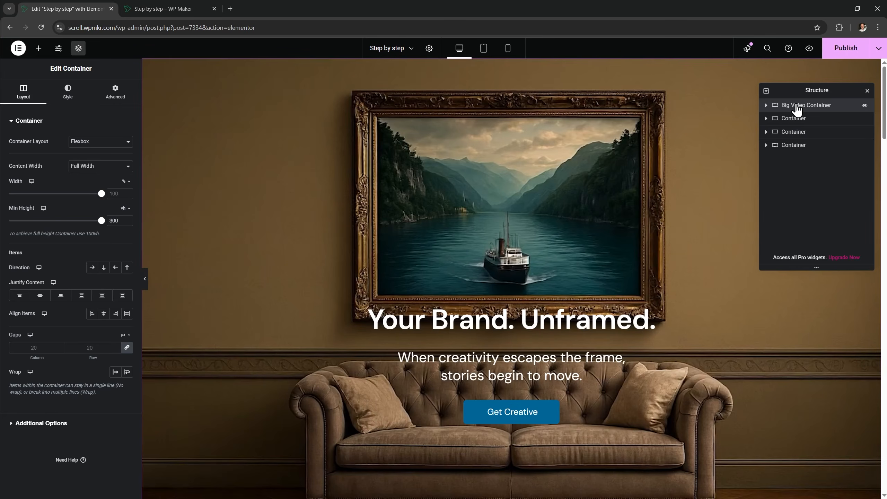
Duplicate the Big Video Container, move the copy below the next section, and expand both containers
right_click(798, 108)
click(802, 130)
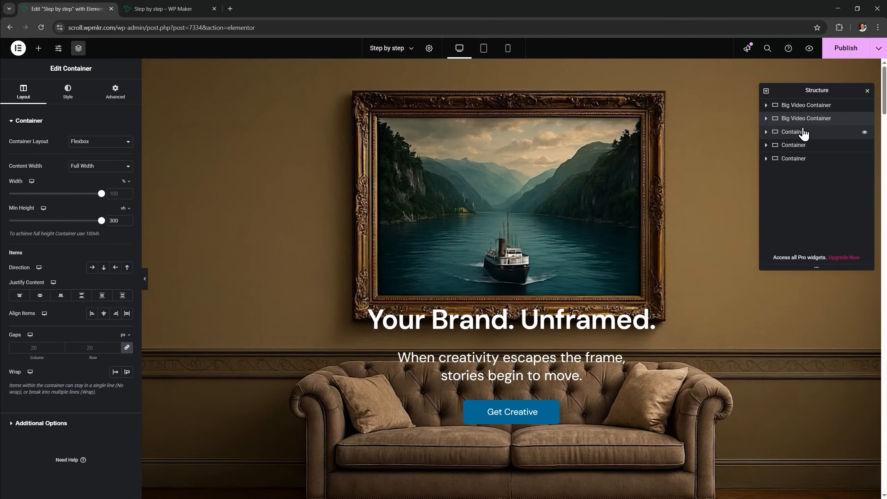
drag(798, 120, 800, 136)
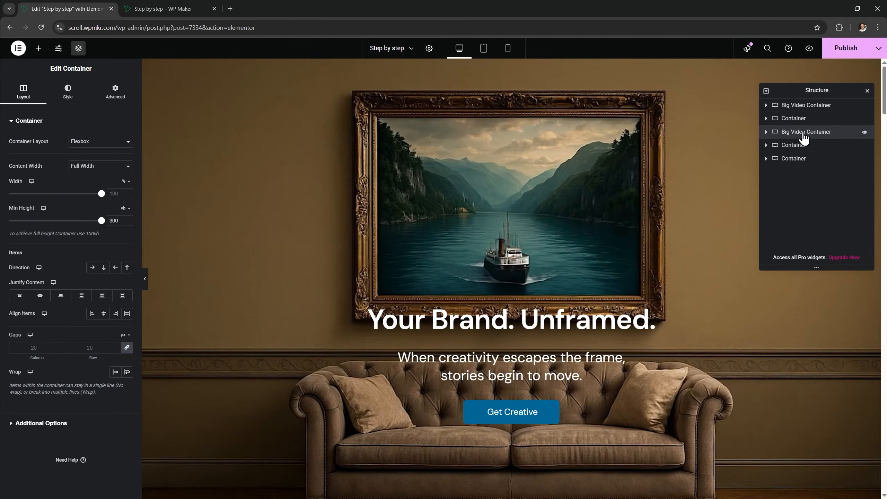
click(765, 132)
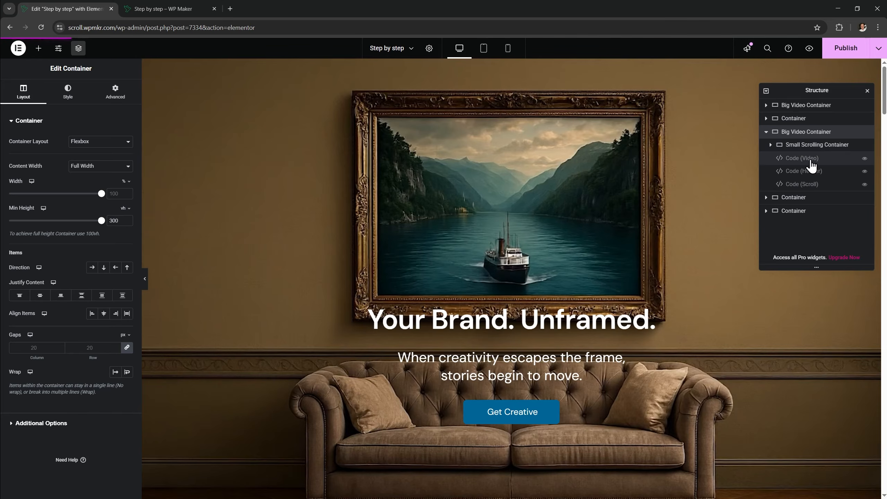
click(766, 106)
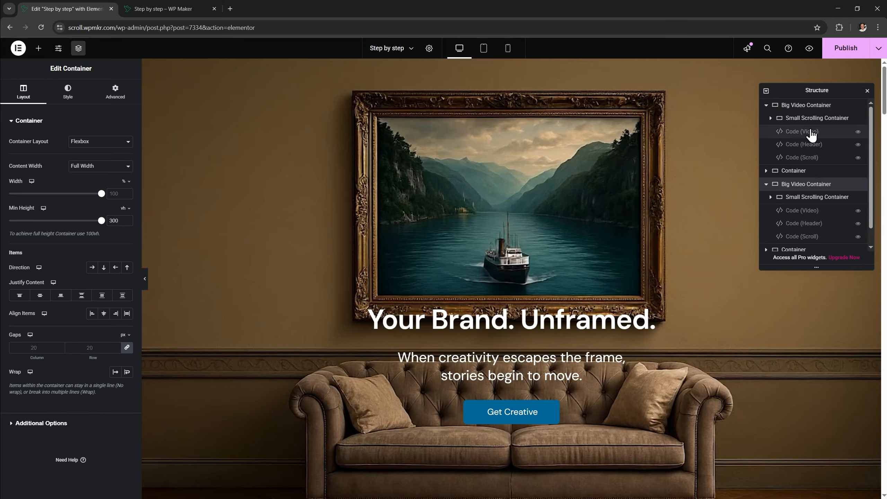
Delete the copy's Code (Video), Code (Header) and Code (Scroll) widgets
click(807, 211)
key(Delete)
click(807, 211)
key(Delete)
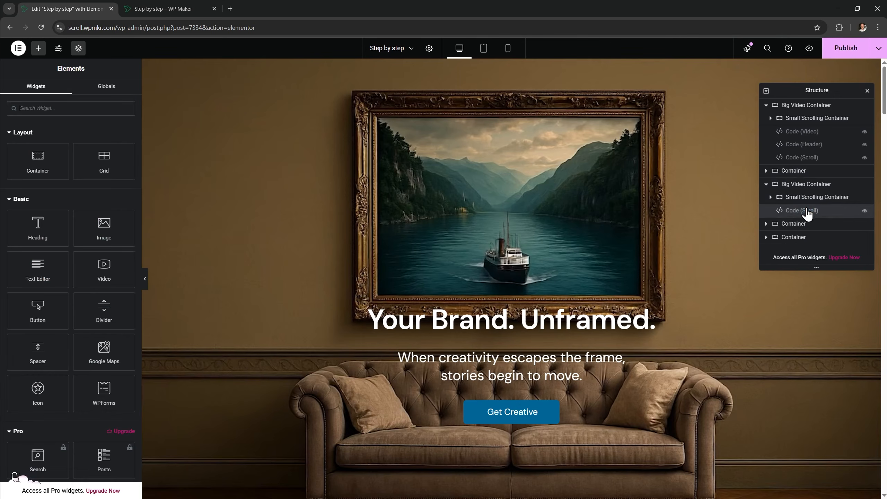
click(807, 211)
key(Delete)
Publish the page, then swap the second hero's video for a different clip from the media library
click(836, 55)
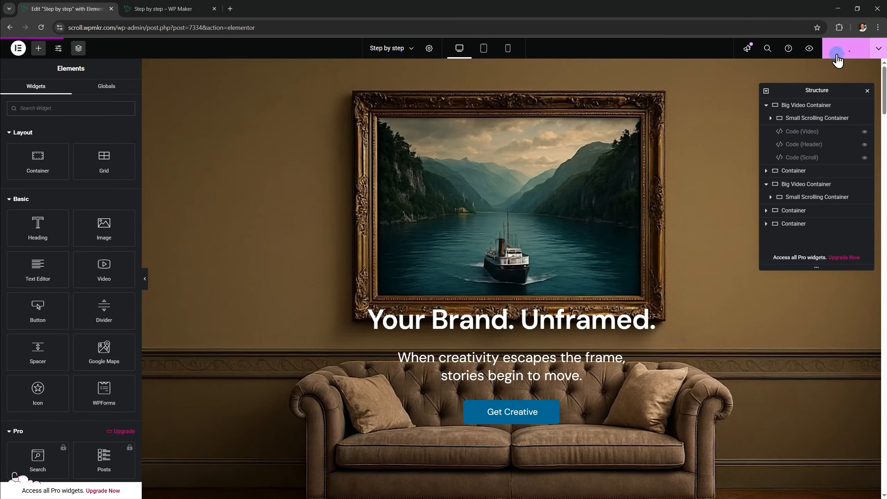
click(810, 185)
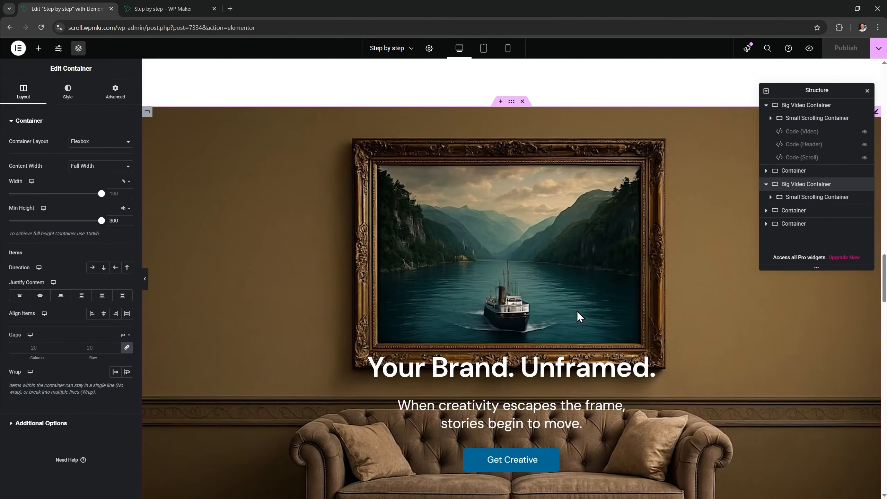
click(621, 185)
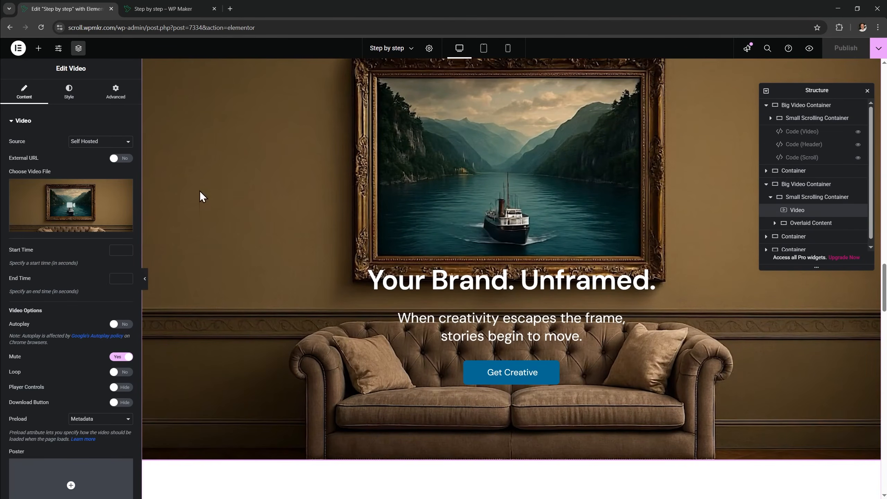
click(81, 195)
click(536, 295)
click(854, 474)
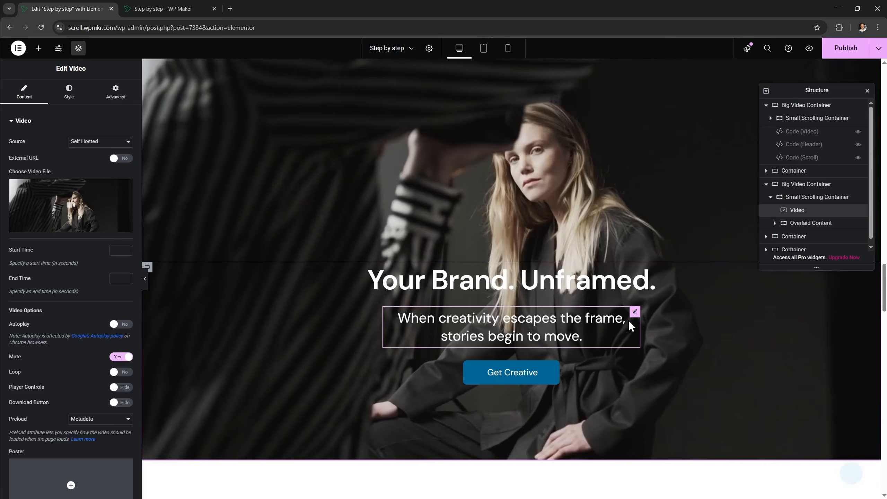
Retitle the second hero's heading 'Our Studio. Your Vision.', publish, and view the preview
click(809, 184)
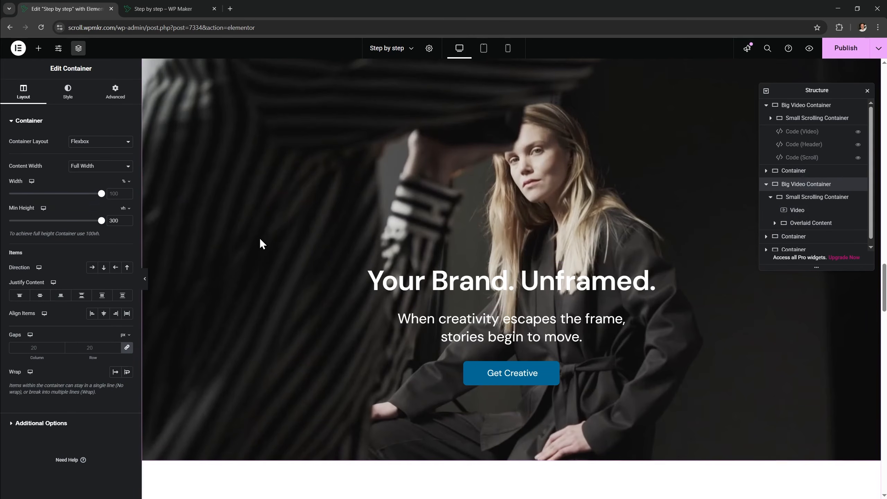
scroll(176, 220, up, 6)
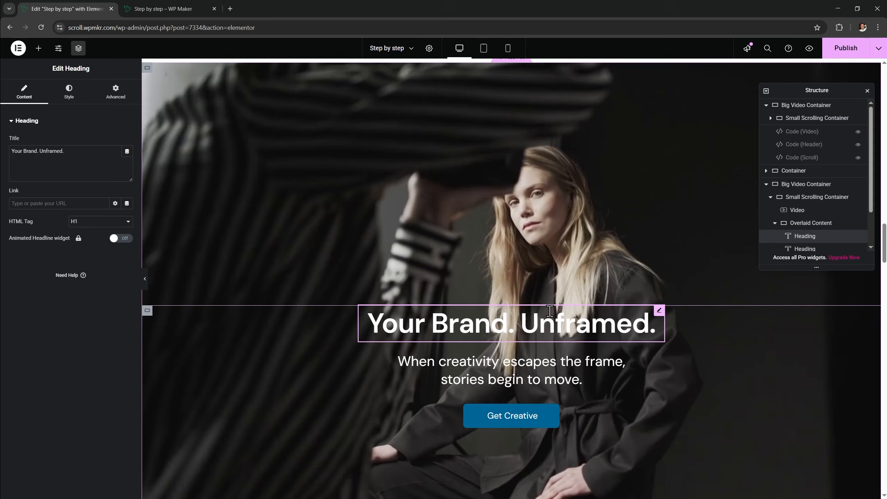
key(ctrl+a)
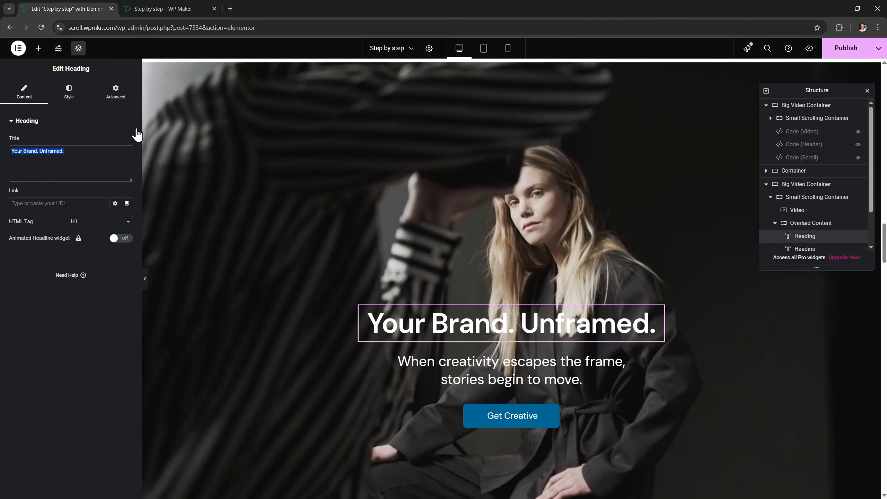
text(Our Studio. Your Vision.)
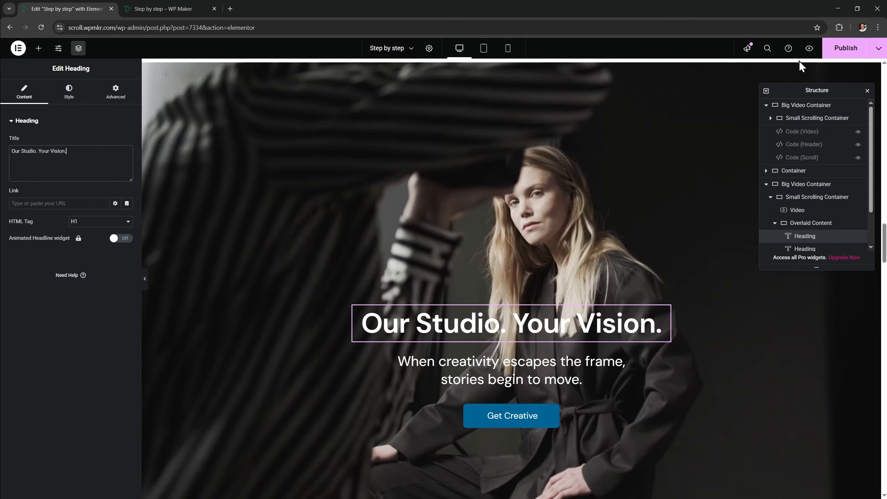
click(834, 53)
click(176, 11)
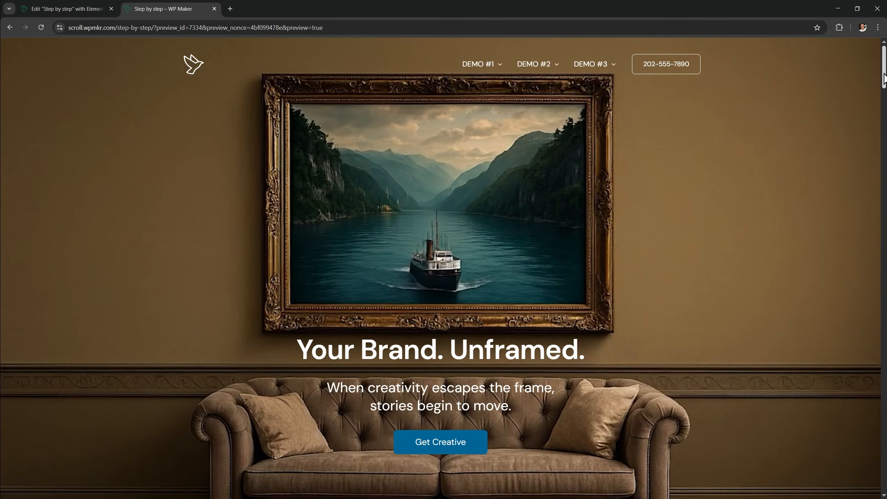
drag(883, 79, 884, 133)
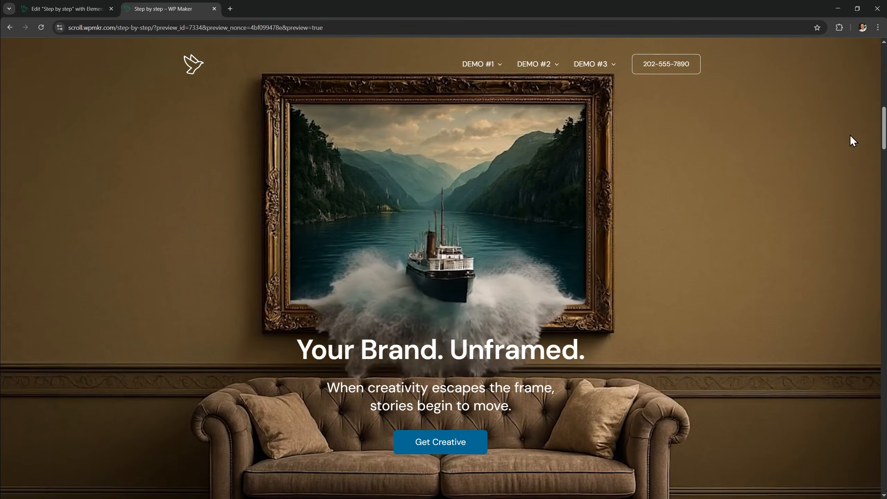
drag(884, 131, 881, 70)
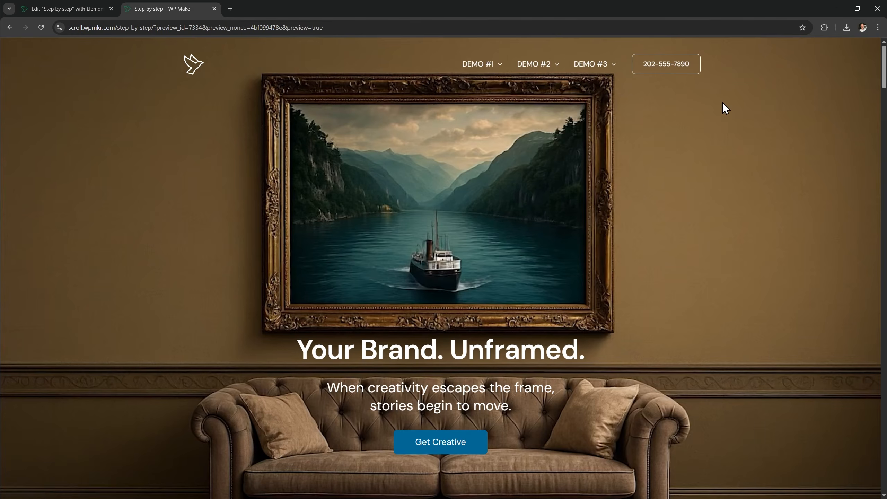
Load wpmkr.com/scroll in a new browser tab
key(ctrl+t)
text(wpmkr.com/scroll)
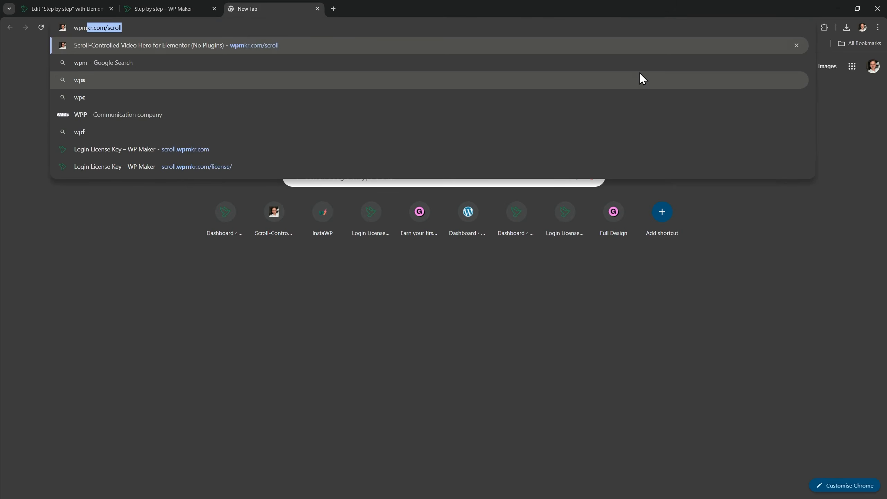
key(Return)
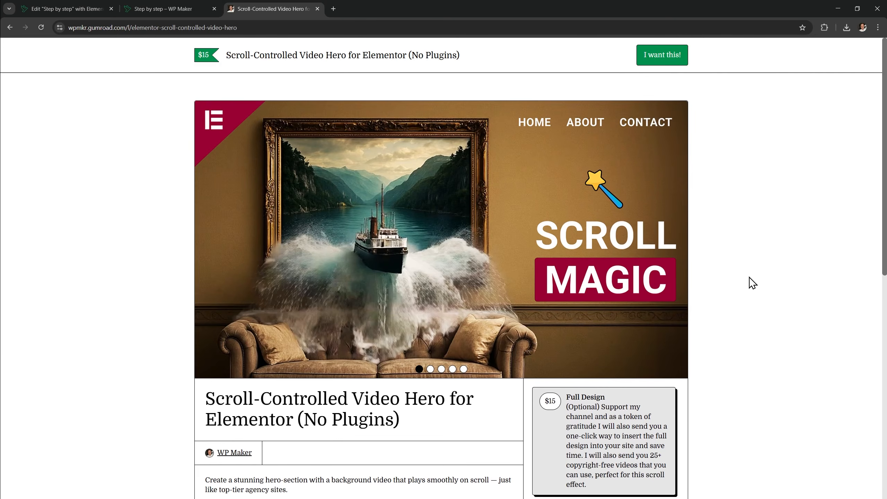
scroll(695, 287, down, 5)
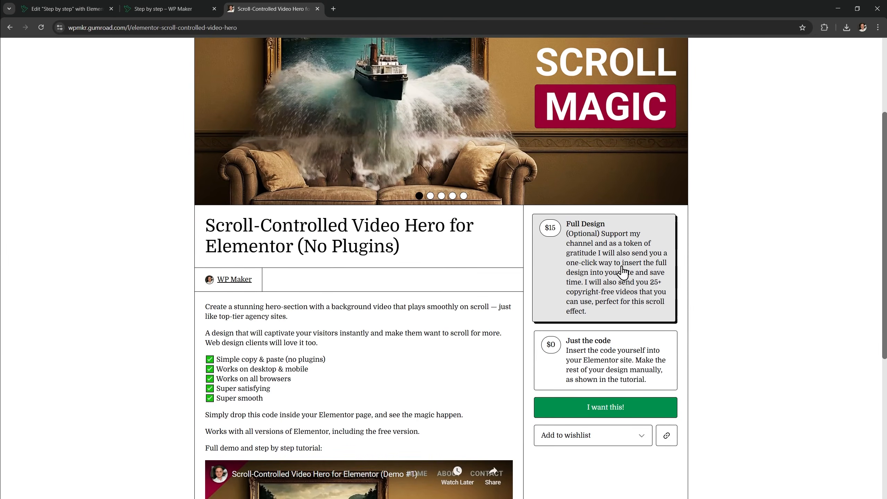
Check out and pay for the Full Design version, then copy the license key
click(647, 407)
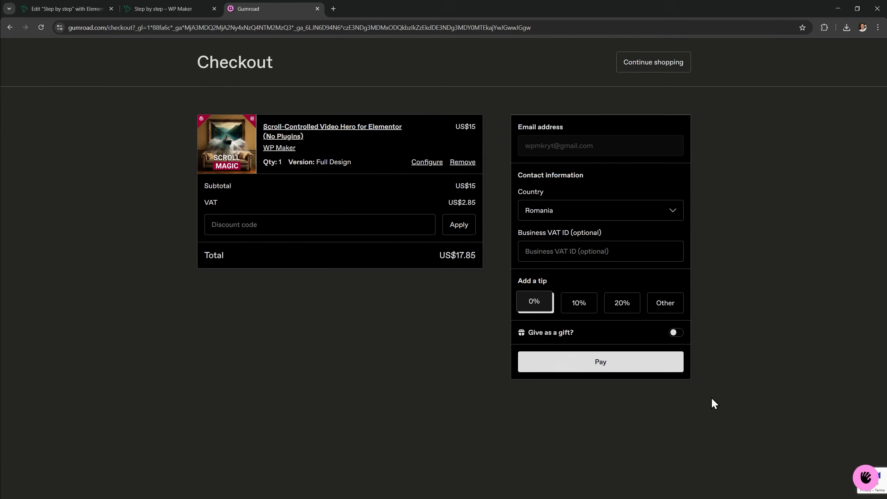
click(600, 366)
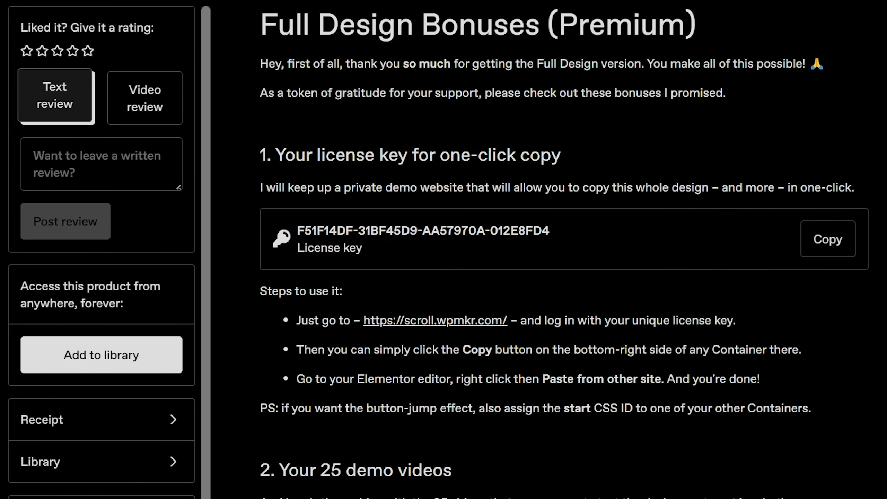
scroll(564, 249, down, 3)
scroll(565, 249, down, 3)
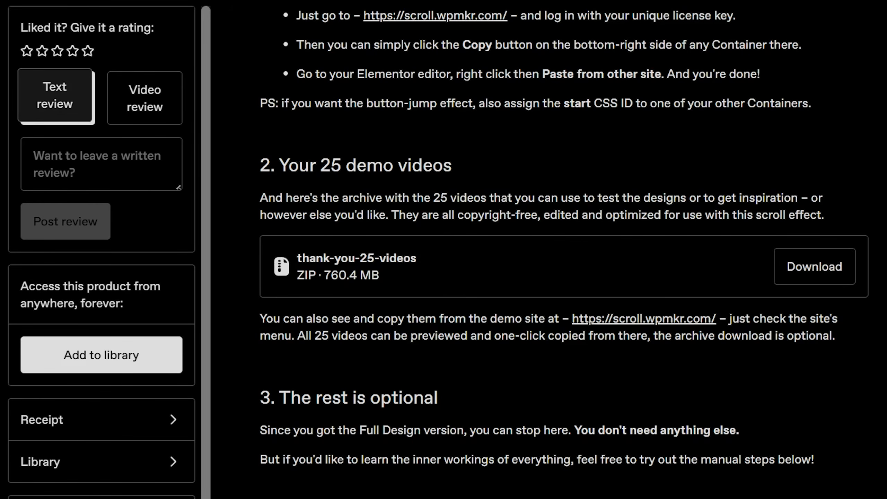
scroll(611, 216, up, 6)
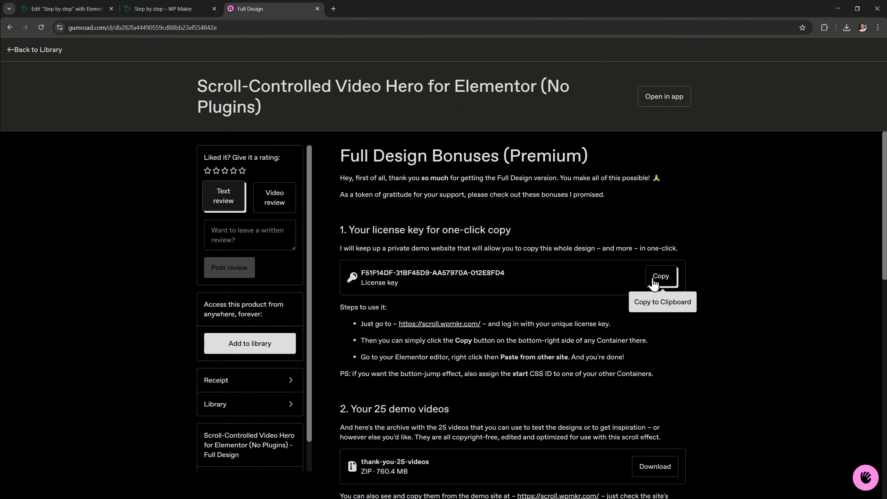
click(817, 249)
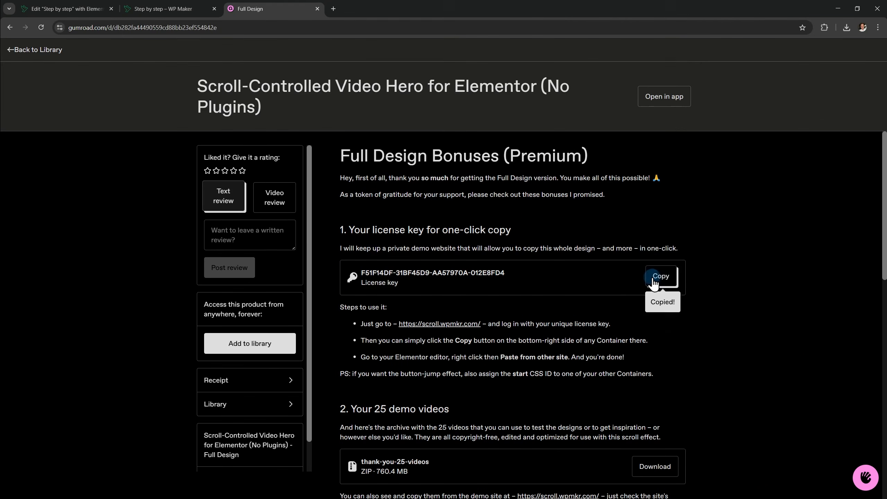
Load scroll.wpmkr.com in a new tab and log in by pasting the copied license key
key(ctrl+t)
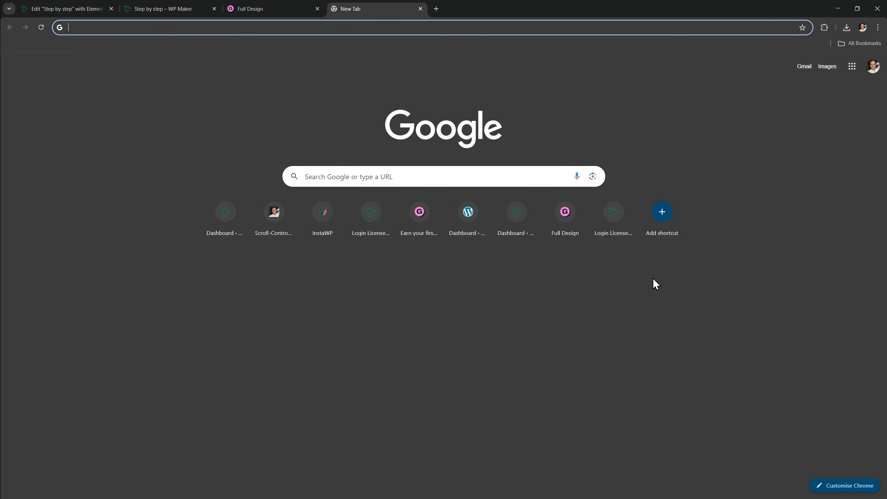
text(scroll.wpmkr.com)
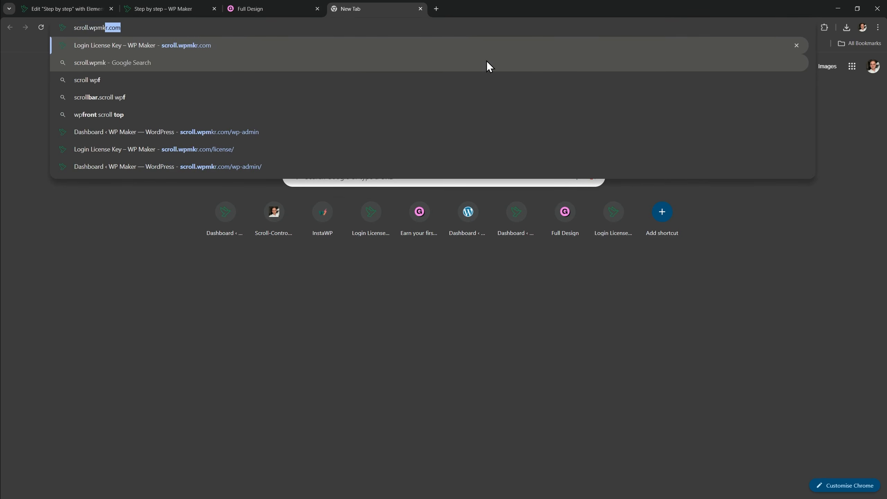
key(Return)
click(431, 230)
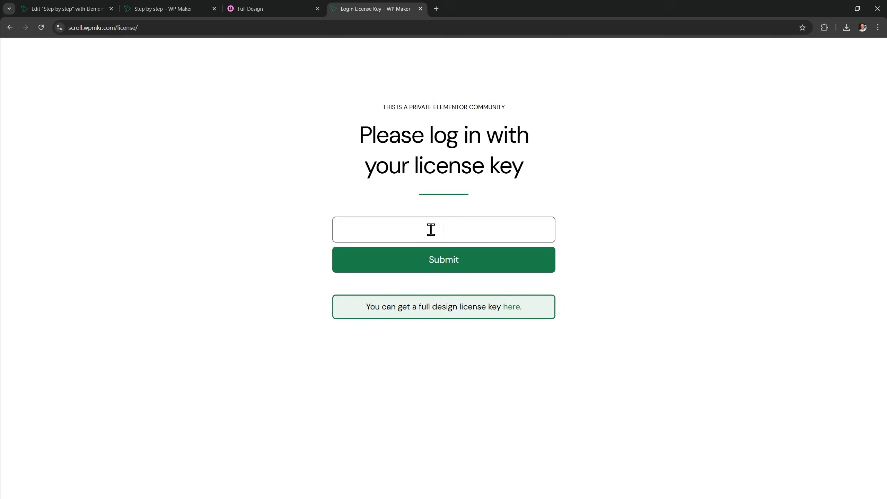
right_click(432, 231)
click(474, 316)
click(470, 268)
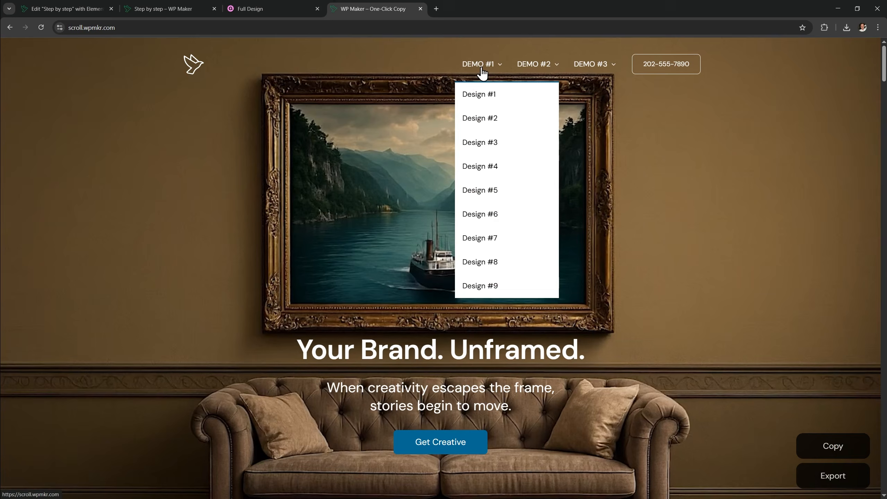
Open Design #22 from the DEMO #3 menu and export its hero section as a JSON file
mouse_move(523, 77)
mouse_move(586, 81)
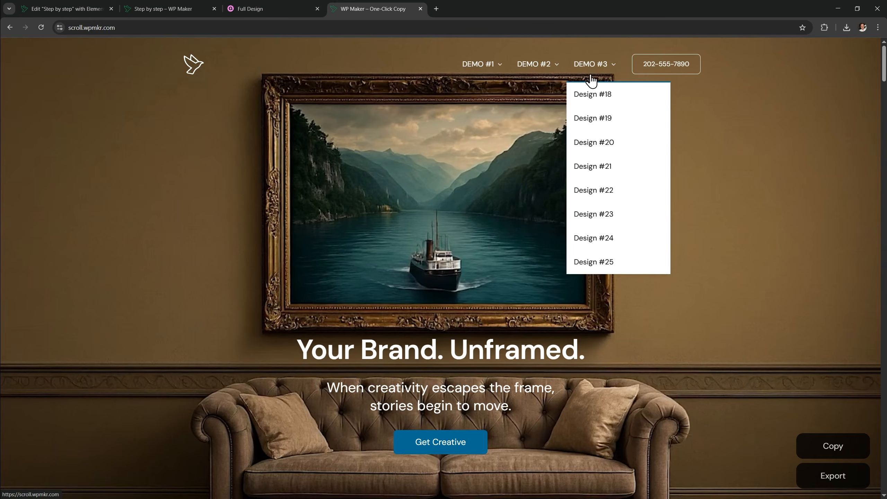
click(607, 195)
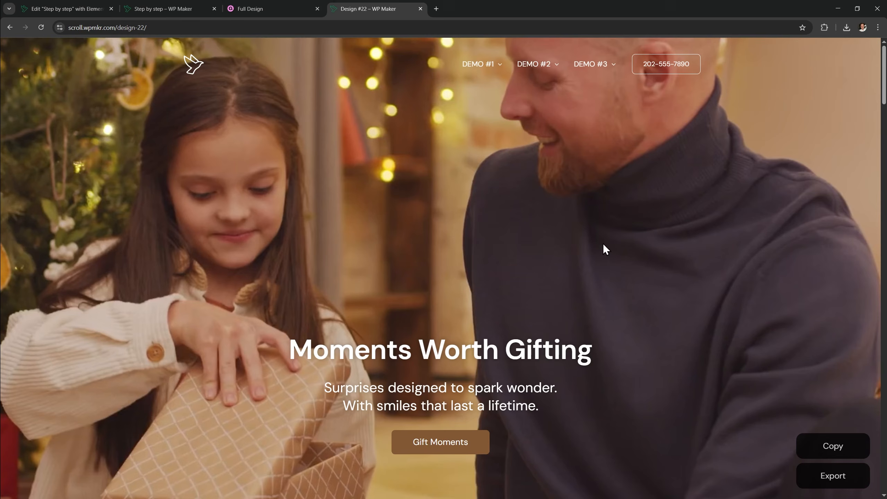
click(810, 480)
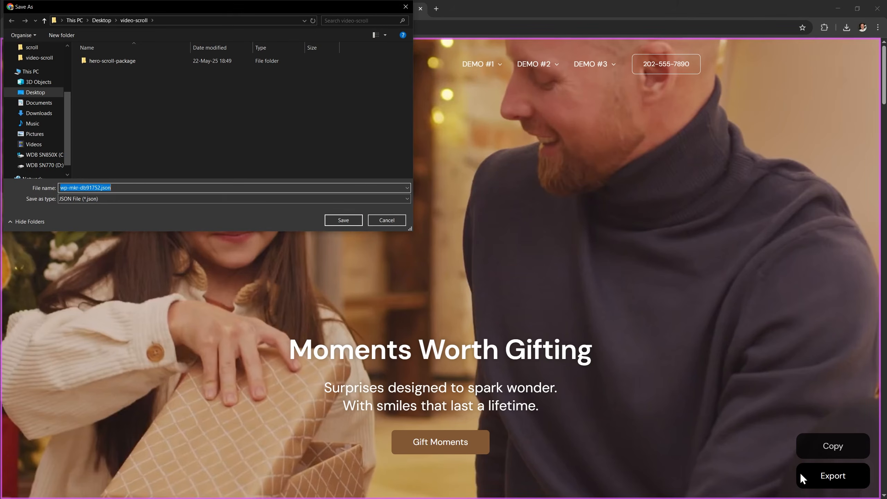
Save the Design #22 export, then open Elementor's Templates import panel and choose Select File
click(341, 220)
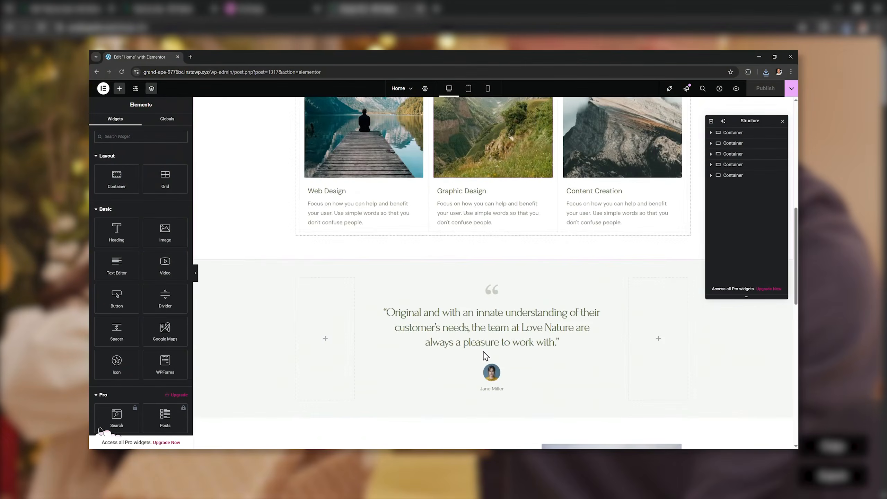
scroll(454, 355, down, 5)
click(484, 352)
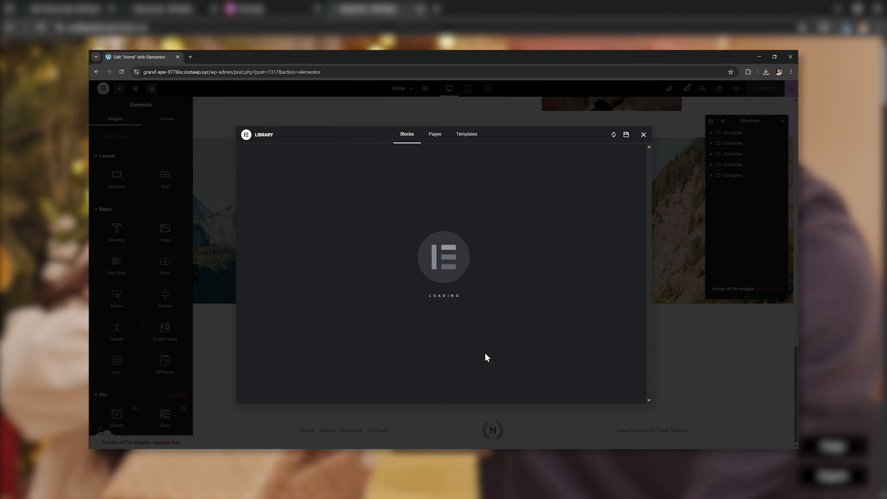
click(470, 134)
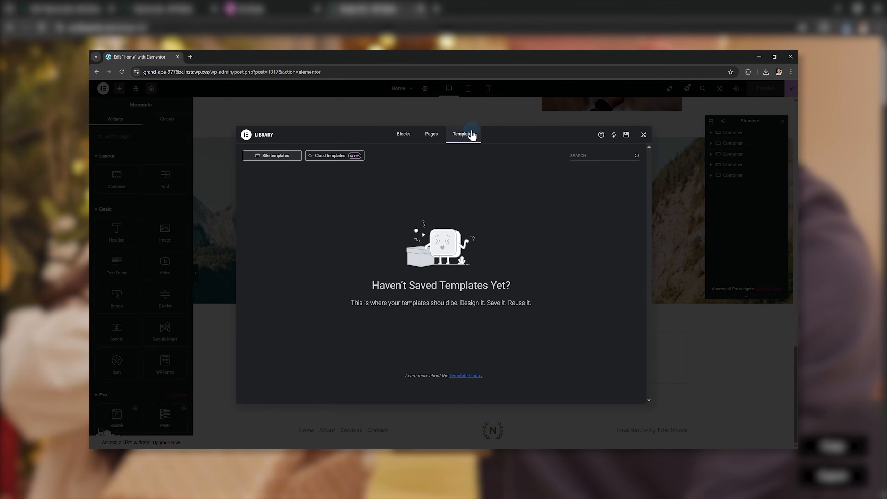
click(601, 136)
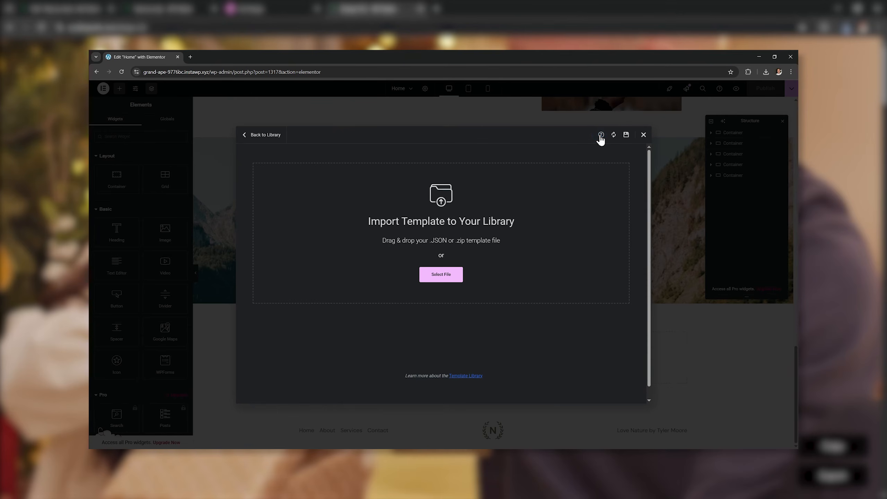
click(446, 276)
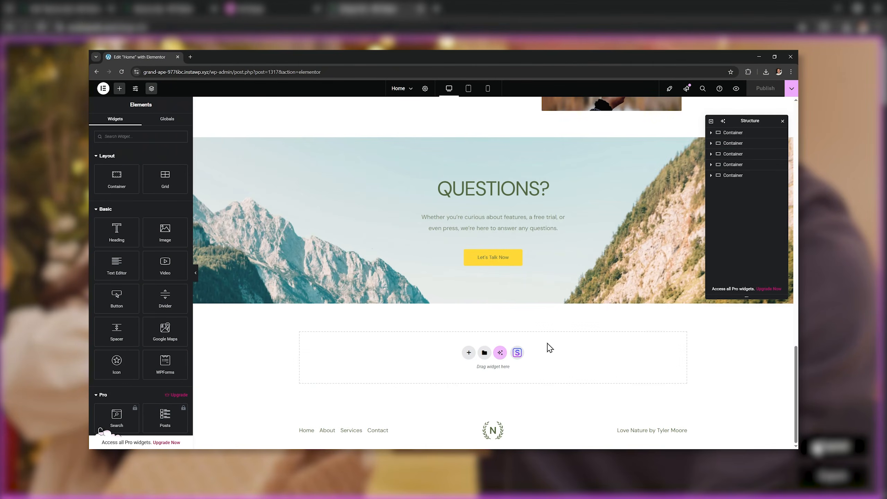
Paste the 'Moments Worth Gifting' hero via Paste from other site, move it to the top, and preview
right_click(547, 343)
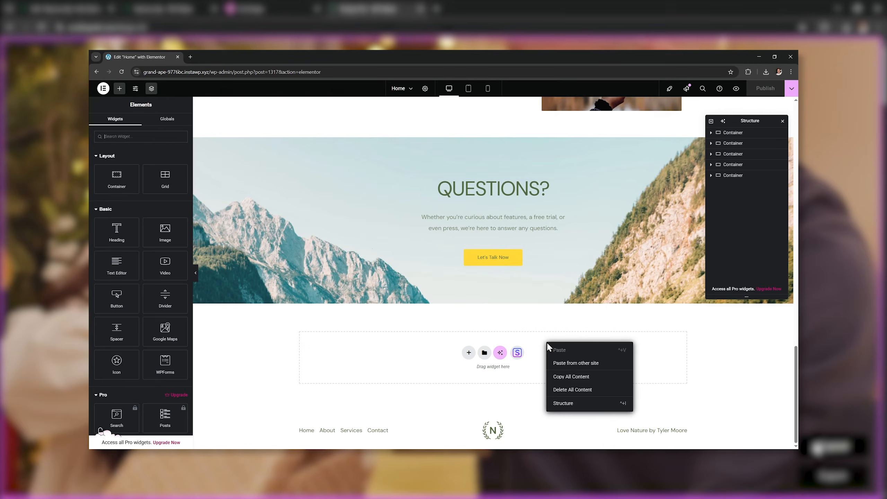
click(576, 363)
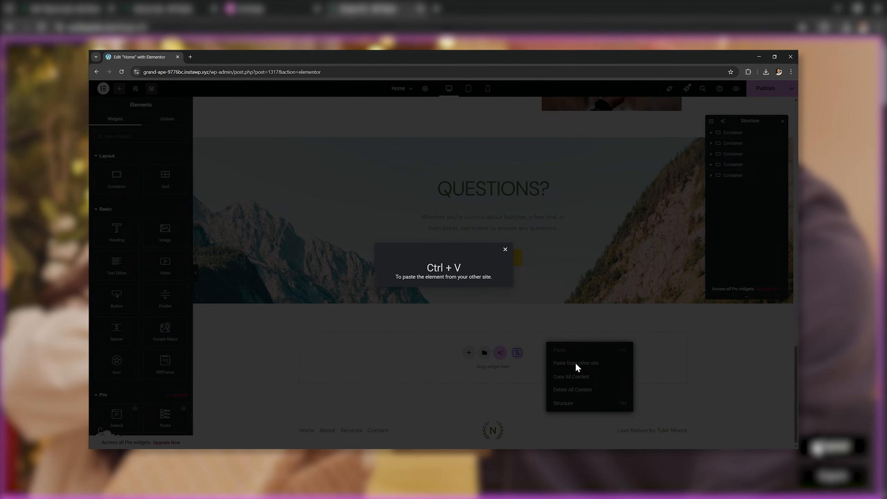
key(ctrl+v)
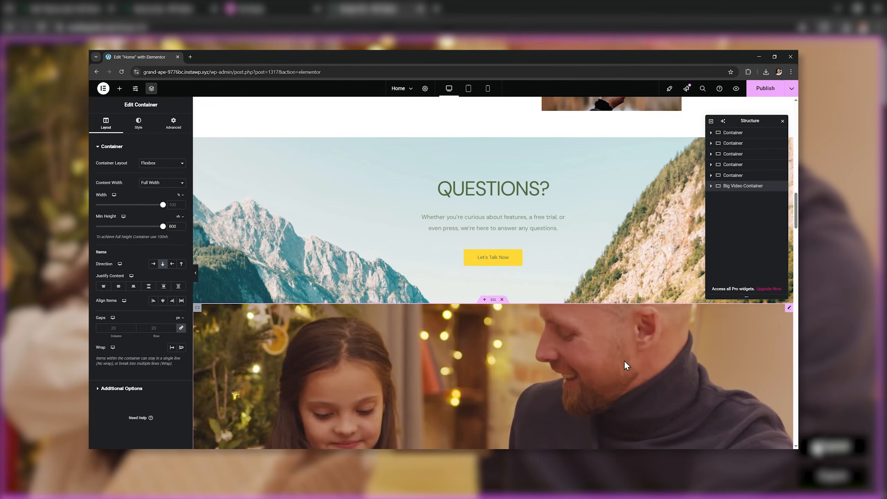
scroll(620, 366, down, 5)
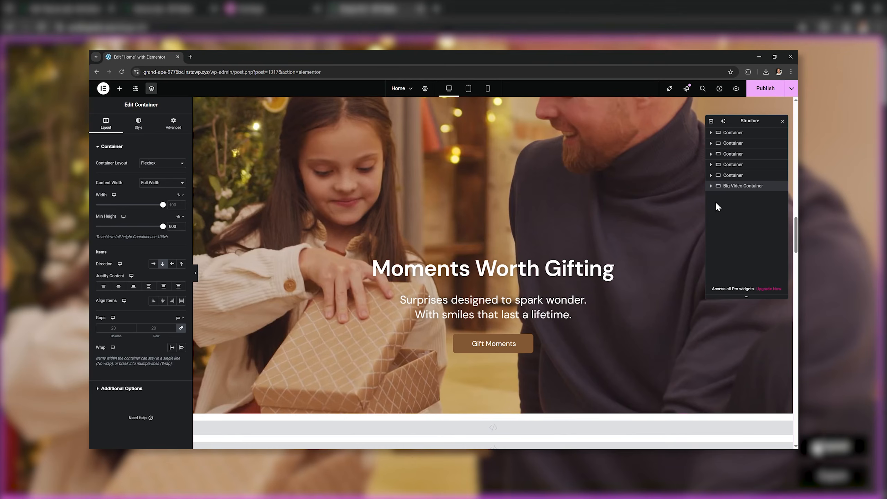
drag(737, 185, 739, 135)
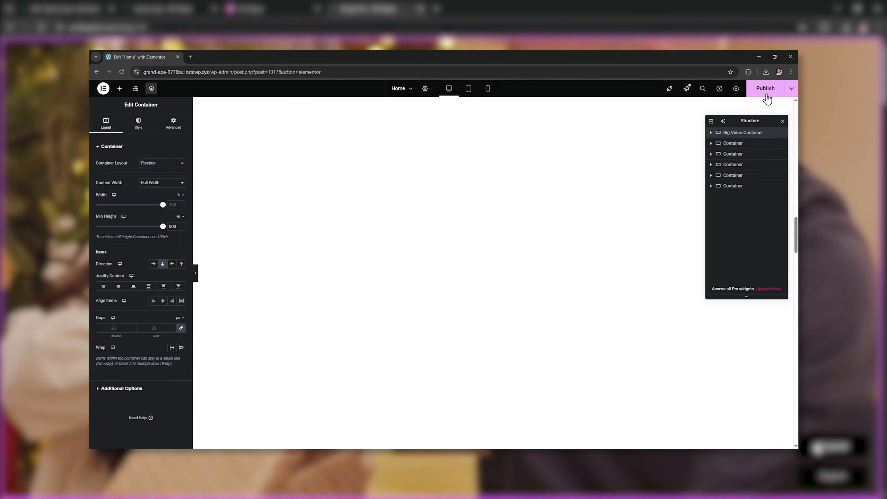
click(736, 89)
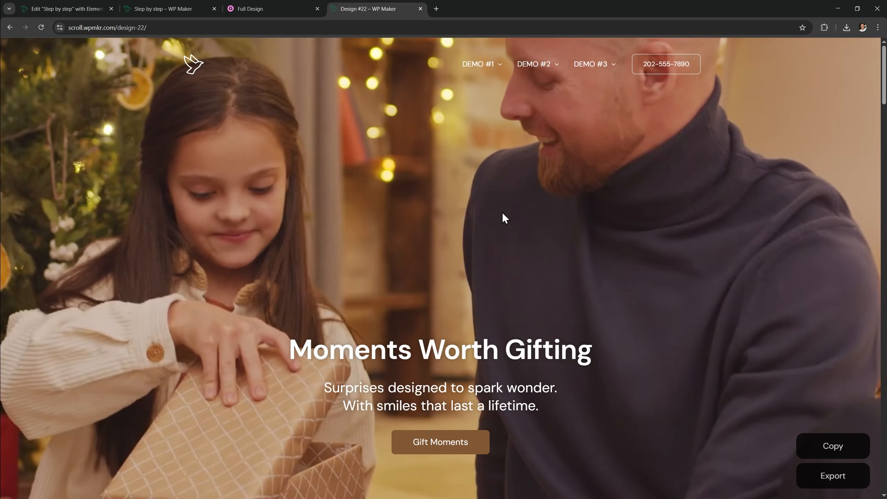
Look through the Design #10 demo's Problems I can help with section, then close the extra demo tabs
mouse_move(540, 79)
click(539, 94)
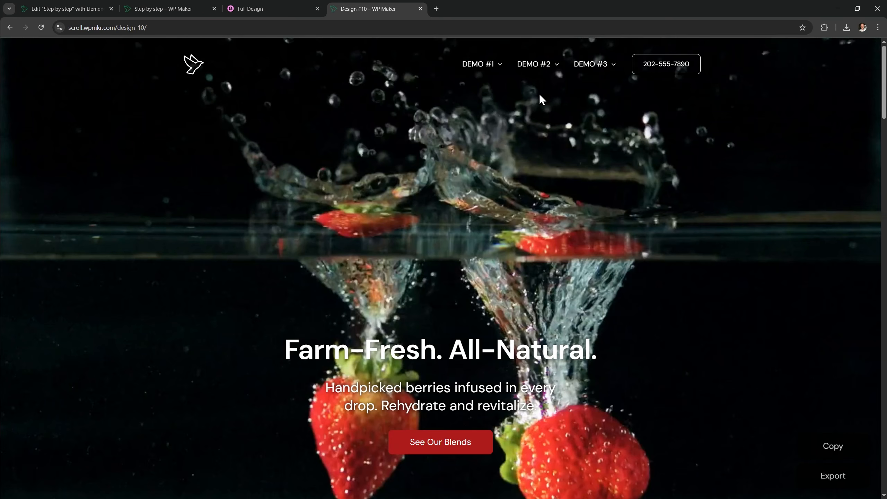
drag(883, 111, 875, 83)
click(468, 443)
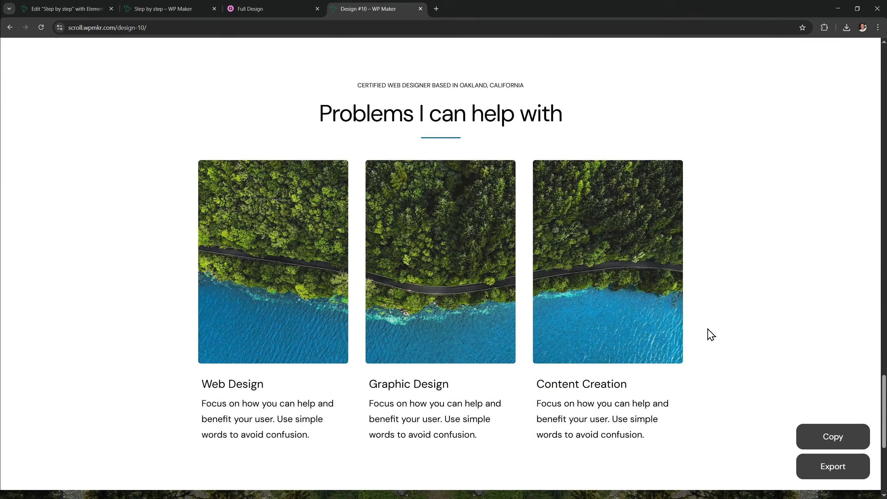
key(ctrl+w)
key(ctrl+w)
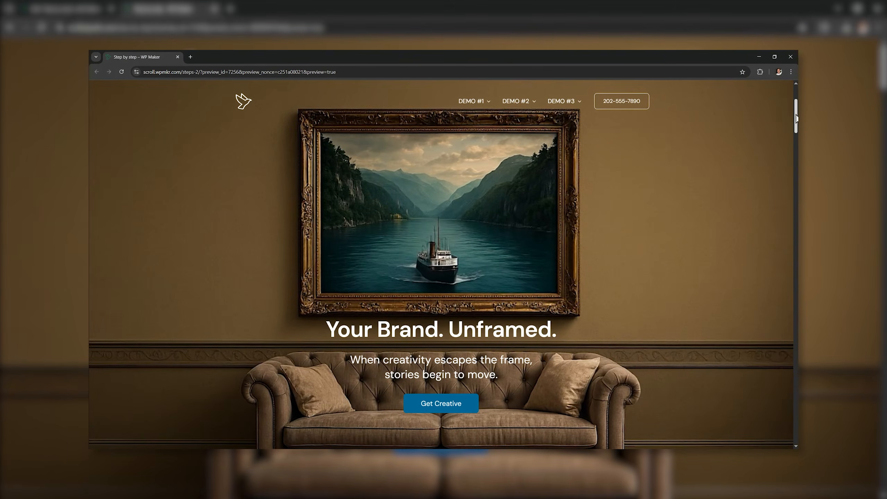
drag(796, 112, 796, 147)
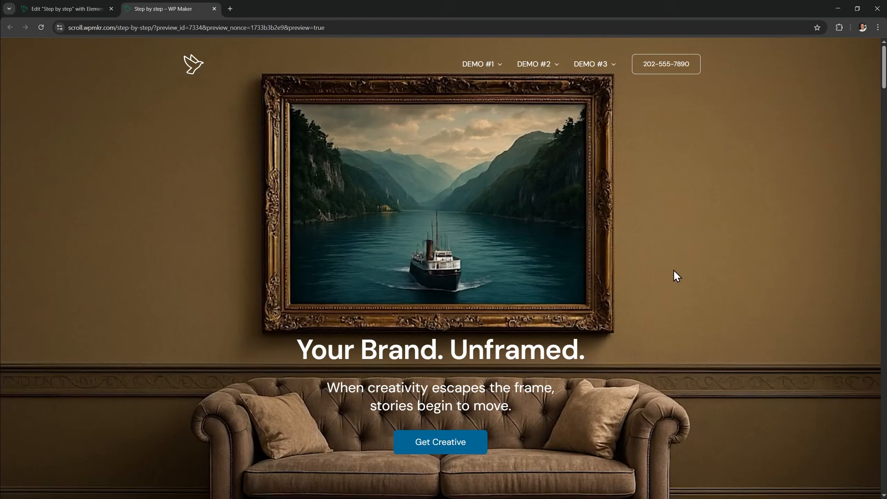
Open make-video-smooth.txt from the package's Video folder in Notepad++, then return to Chrome
key(alt+Tab)
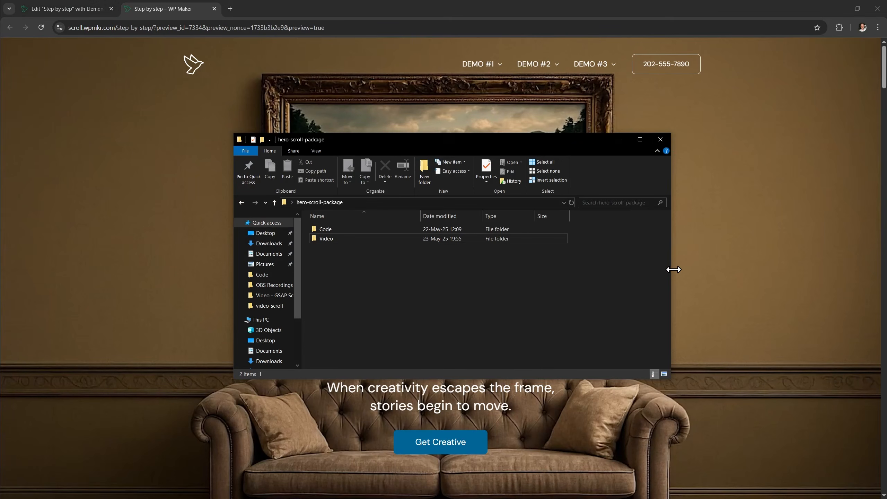
double_click(440, 238)
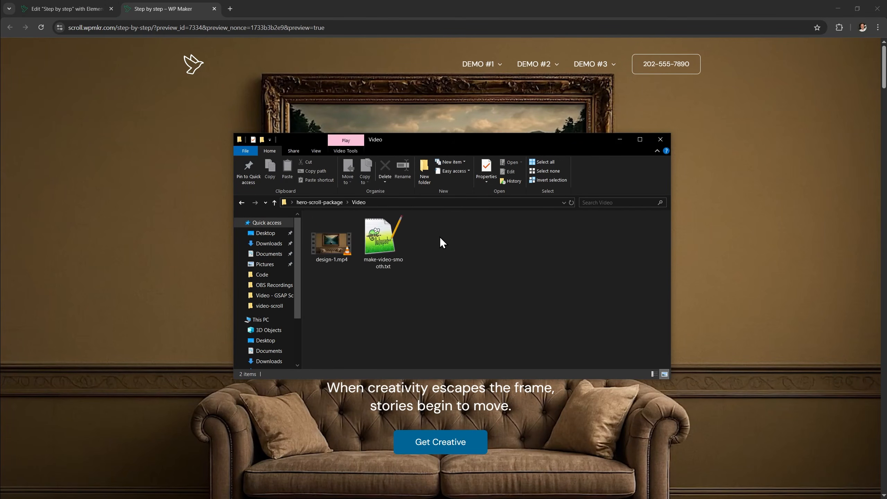
double_click(389, 231)
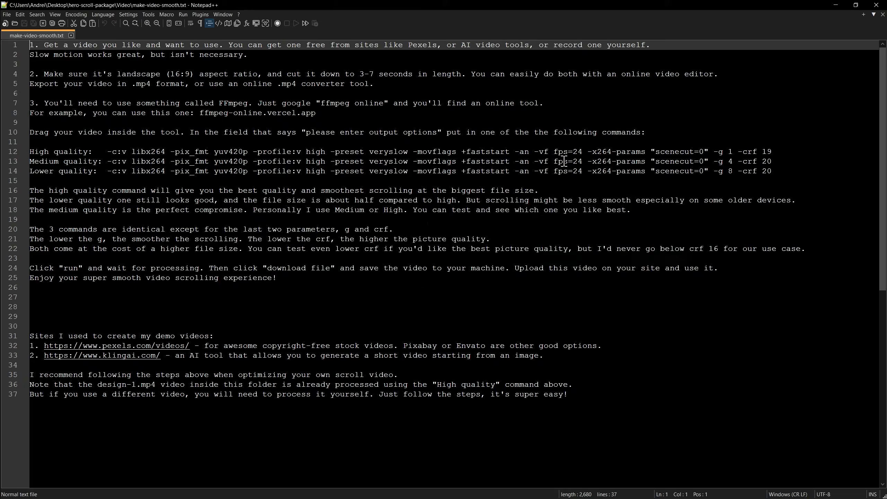
key(alt+Tab)
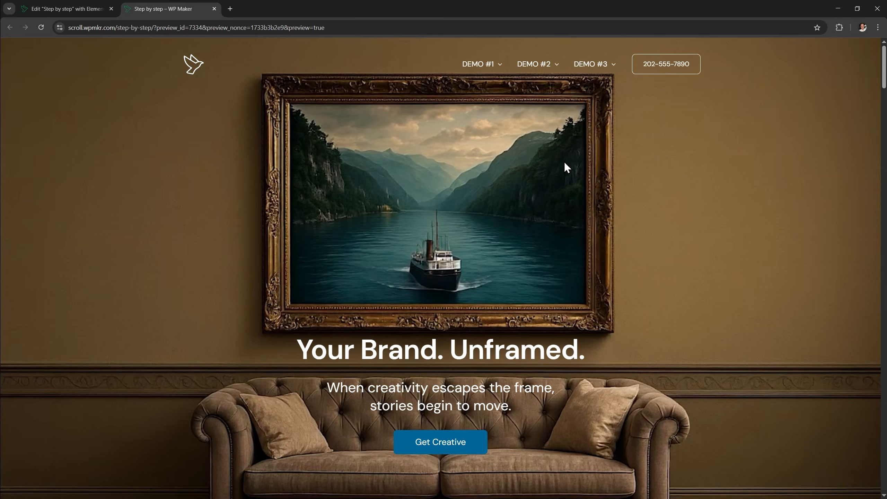
key(ctrl+t)
Go to pexels.com and search Videos for 'restaurant'
text(pexels.)
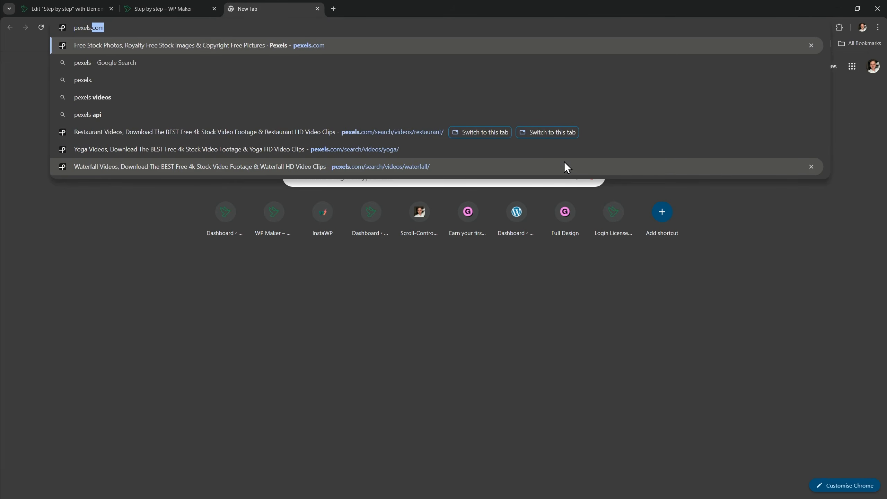
key(Return)
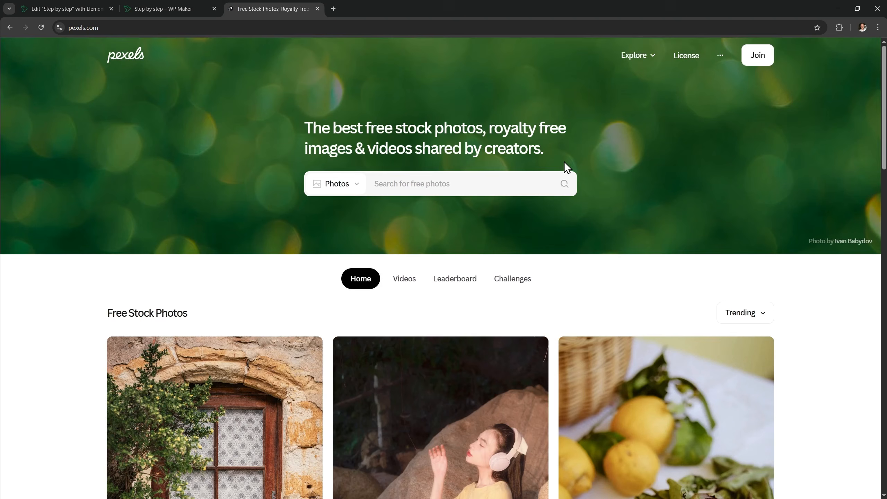
click(356, 185)
click(339, 233)
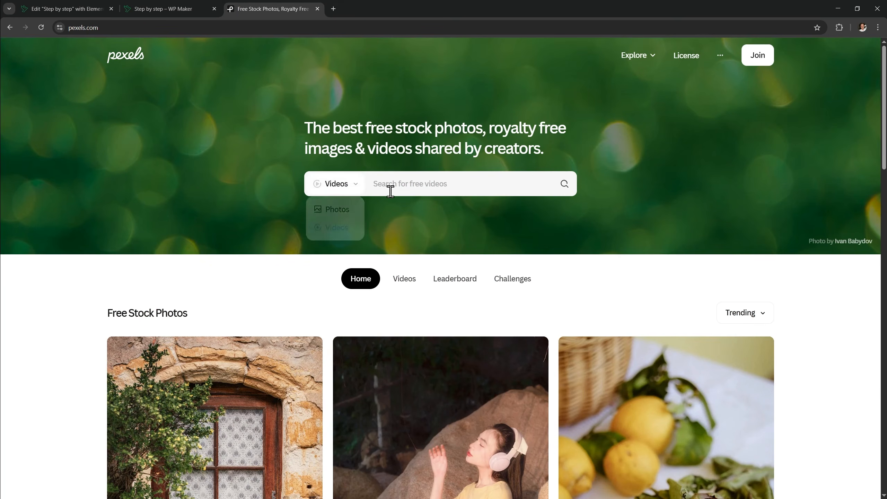
click(390, 186)
text(restaurant)
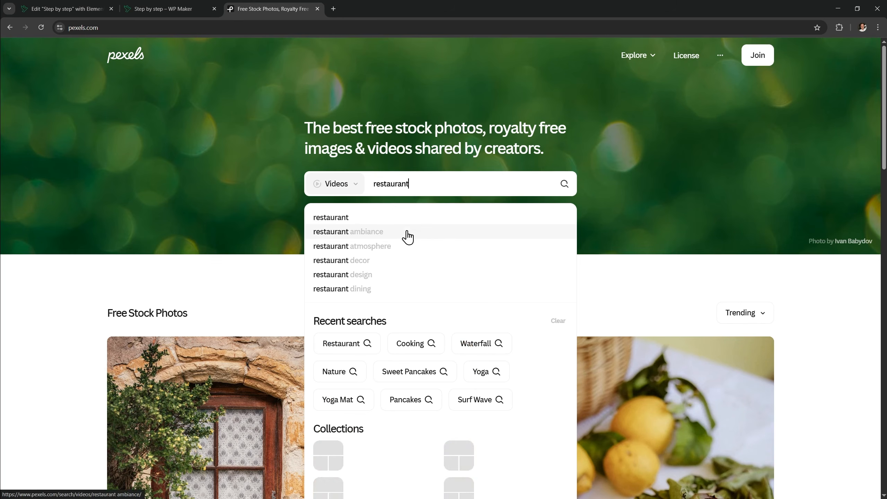
key(Return)
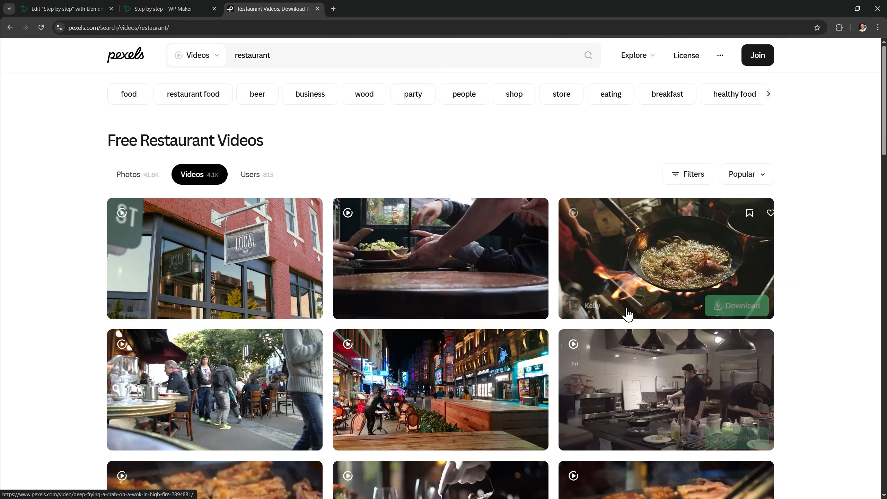
Open the Person Pouring Sauce On Food video from the search results
scroll(623, 311, down, 3)
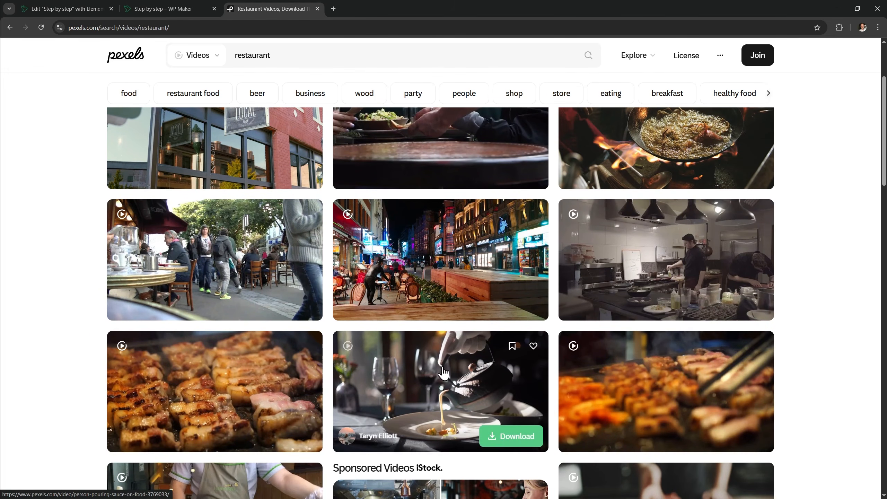
click(445, 380)
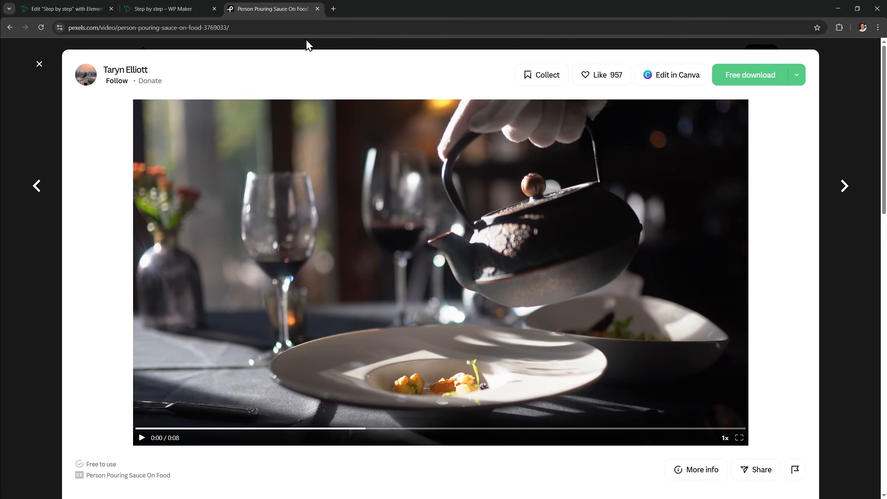
click(303, 30)
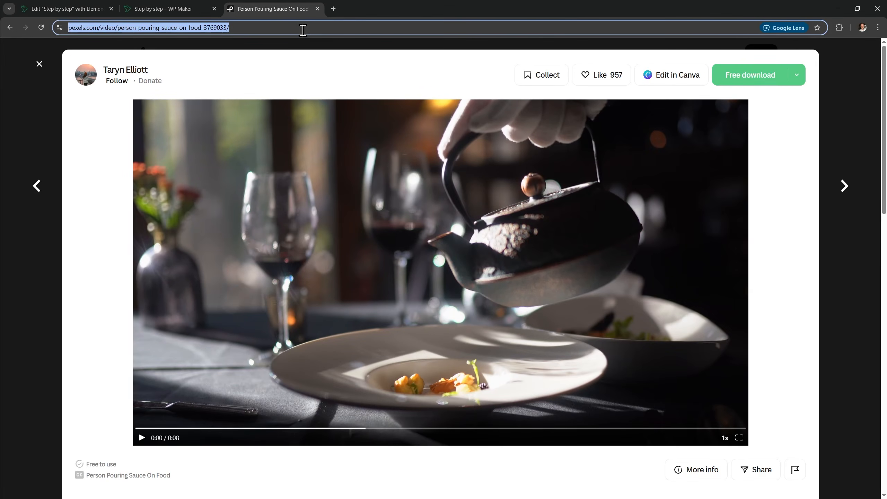
Search Google for 'ffmpeg online'
text(google.com)
key(Return)
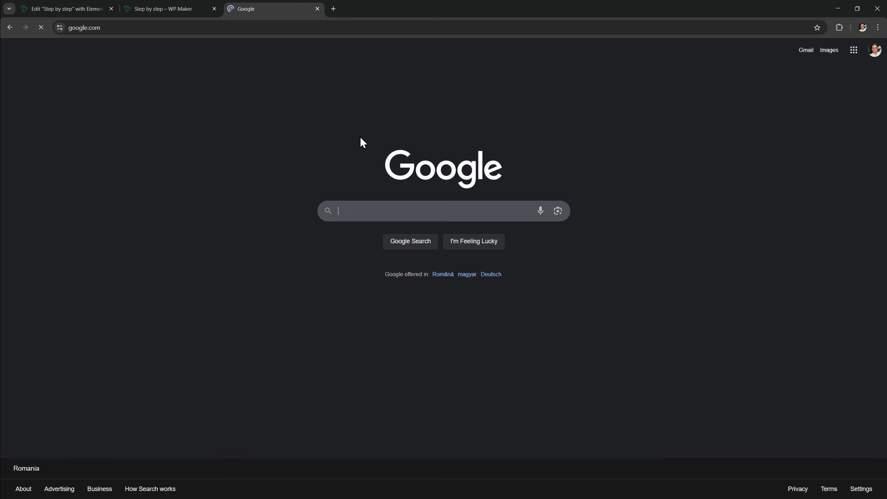
text(ffmp)
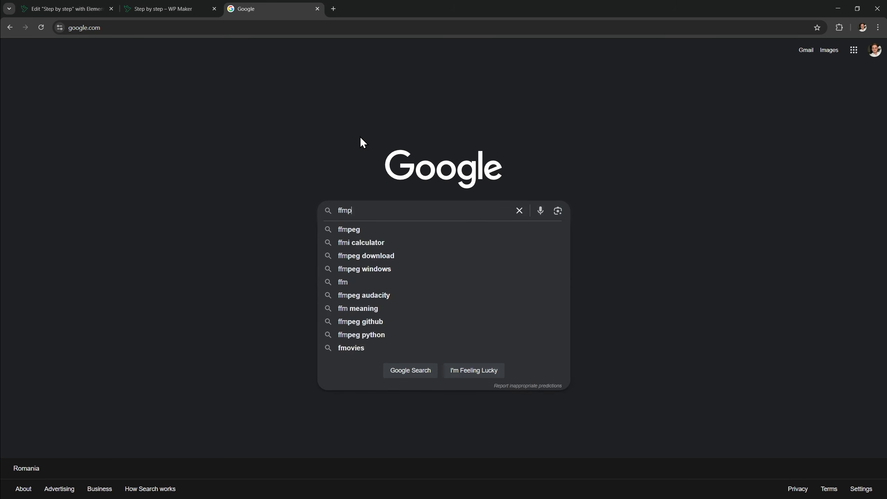
text(eg online)
key(Return)
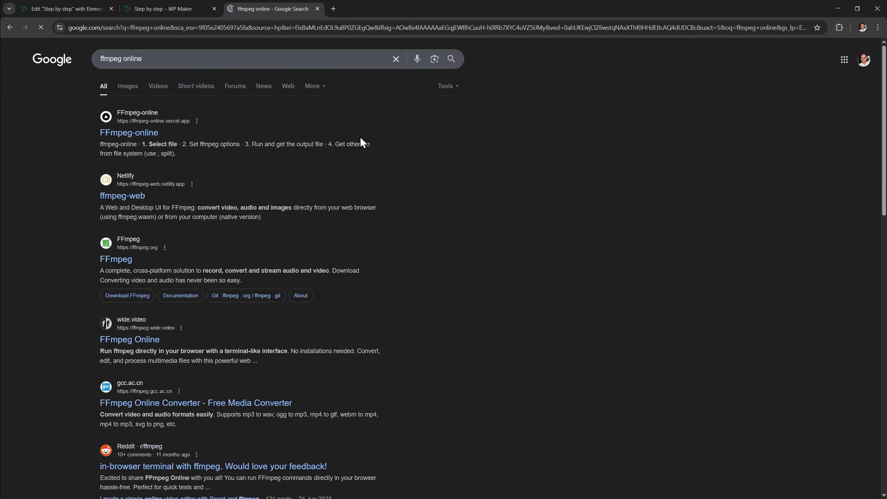
Open FFmpeg-online, load laggy-video.mp4 as the input file, and return to Notepad++
click(134, 132)
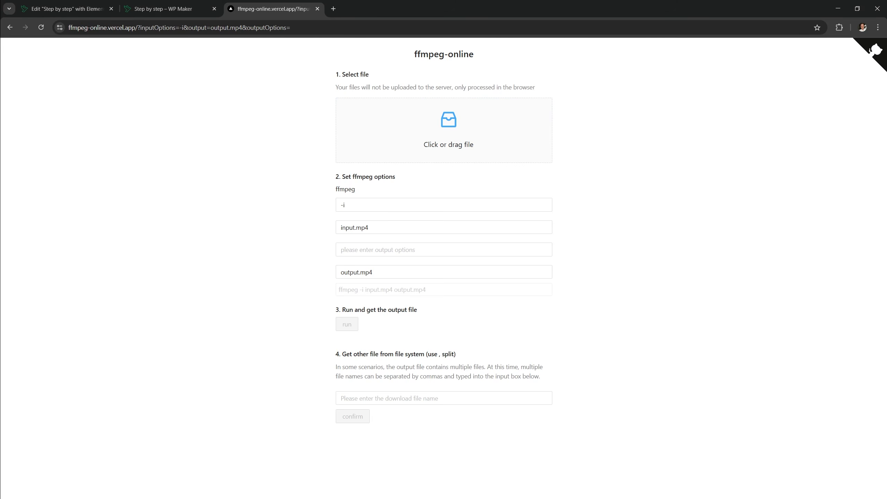
drag(99, 214, 406, 130)
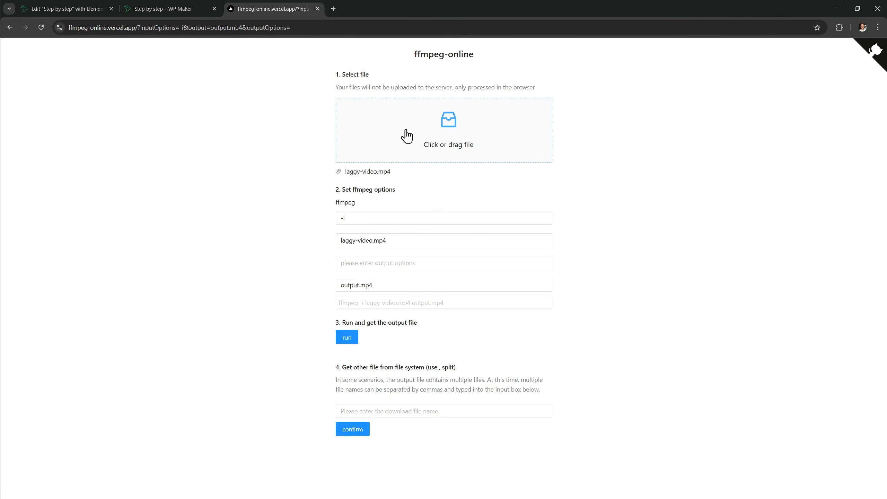
key(alt+Tab)
key(alt+Tab)
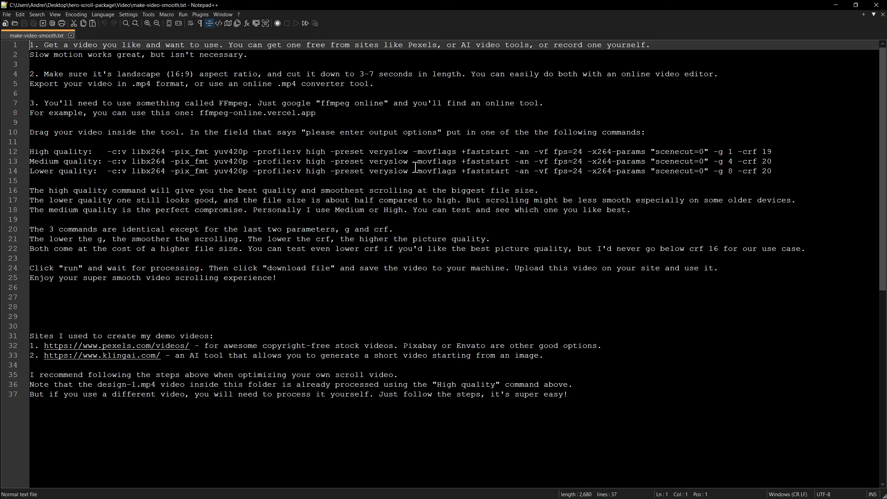
Use the Medium quality FFmpeg command from Notepad++ as ffmpeg-online's output options
click(108, 161)
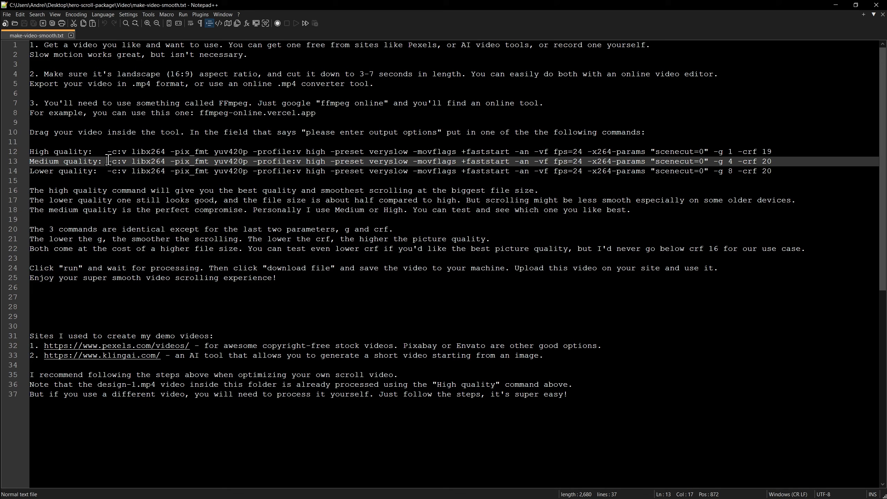
drag(108, 161, 781, 162)
key(ctrl+c)
key(alt+Tab)
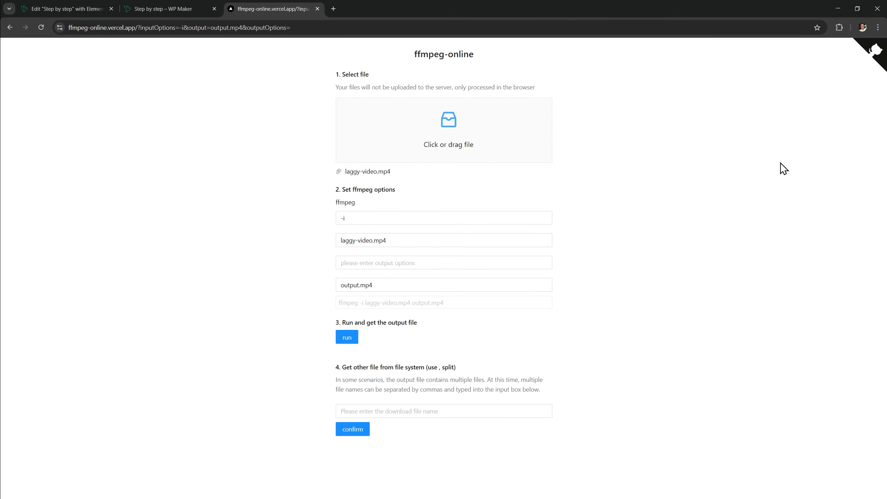
click(426, 263)
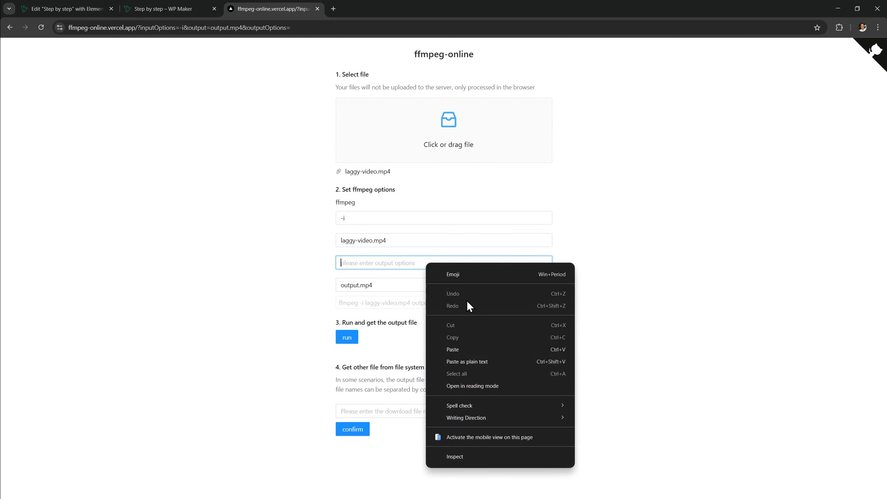
click(480, 350)
Run the conversion, save the result as output.mp4, and check the Step by step preview
click(339, 356)
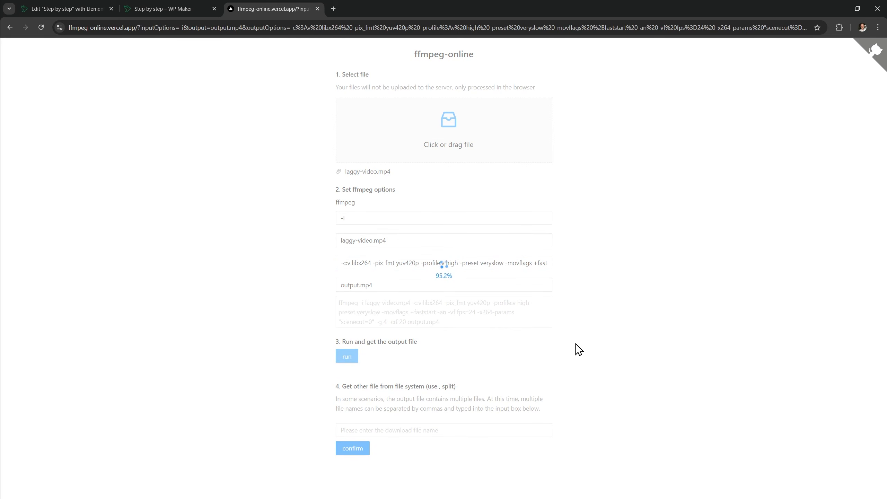
click(359, 380)
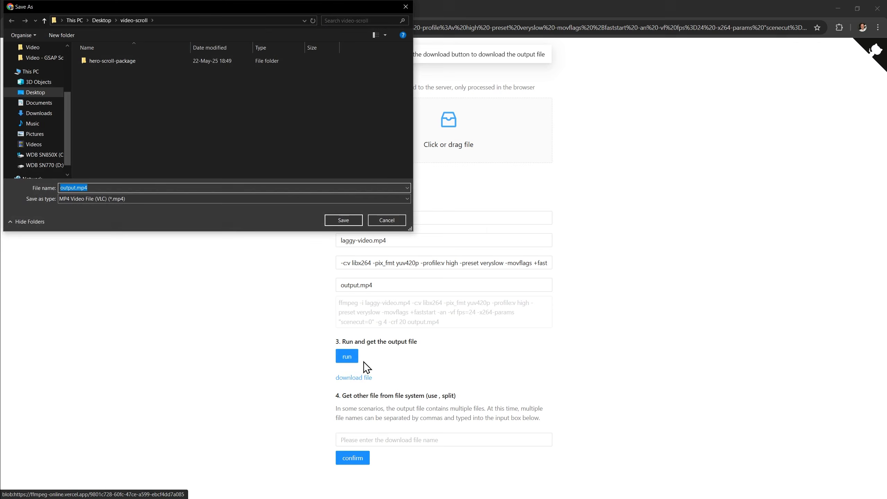
click(342, 222)
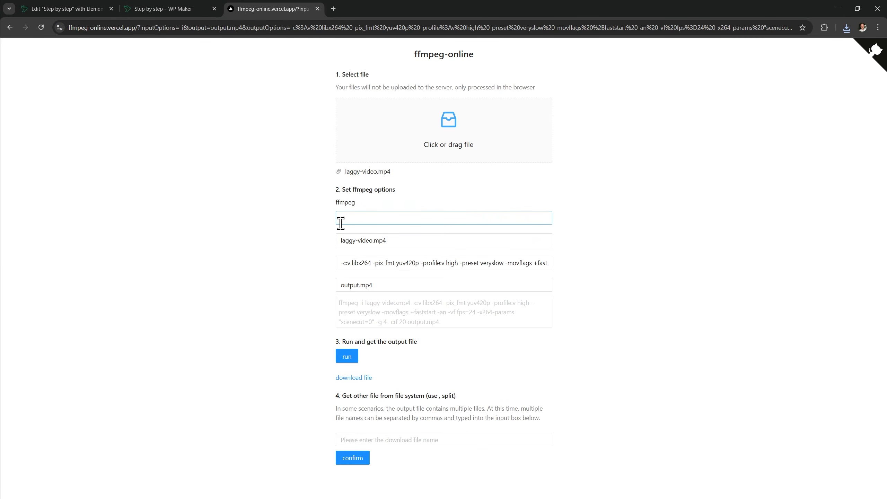
click(184, 9)
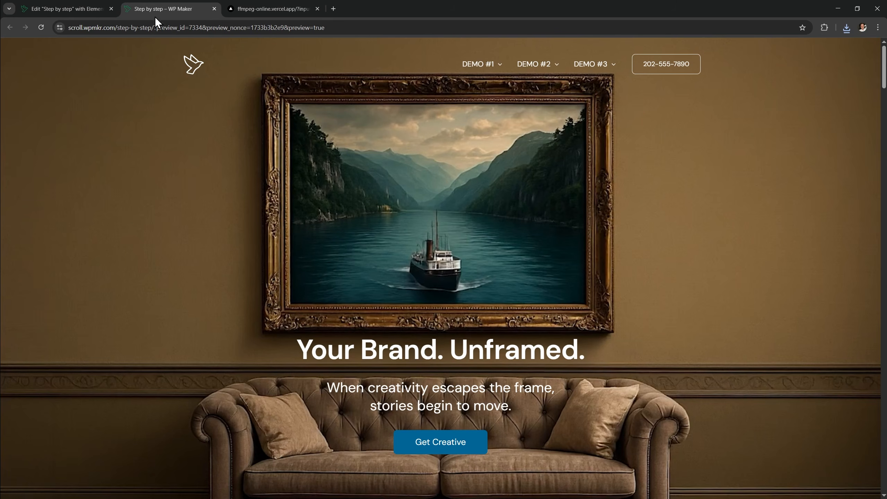
scroll(638, 291, down, 10)
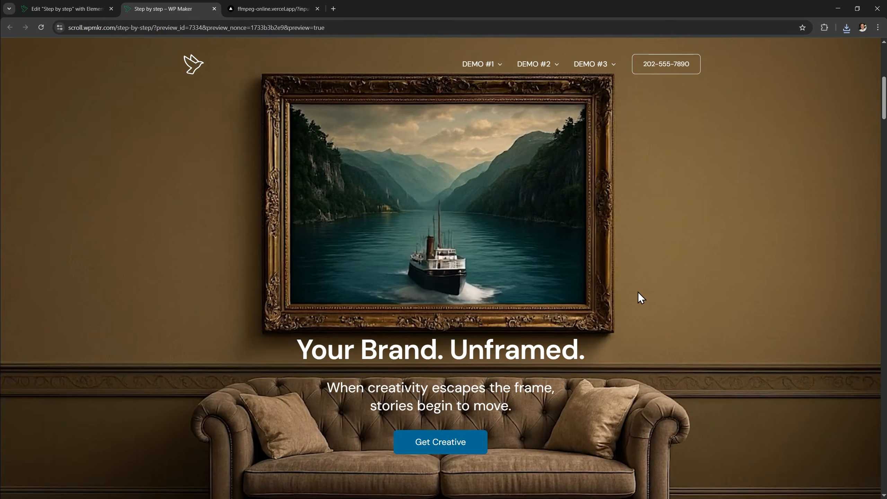